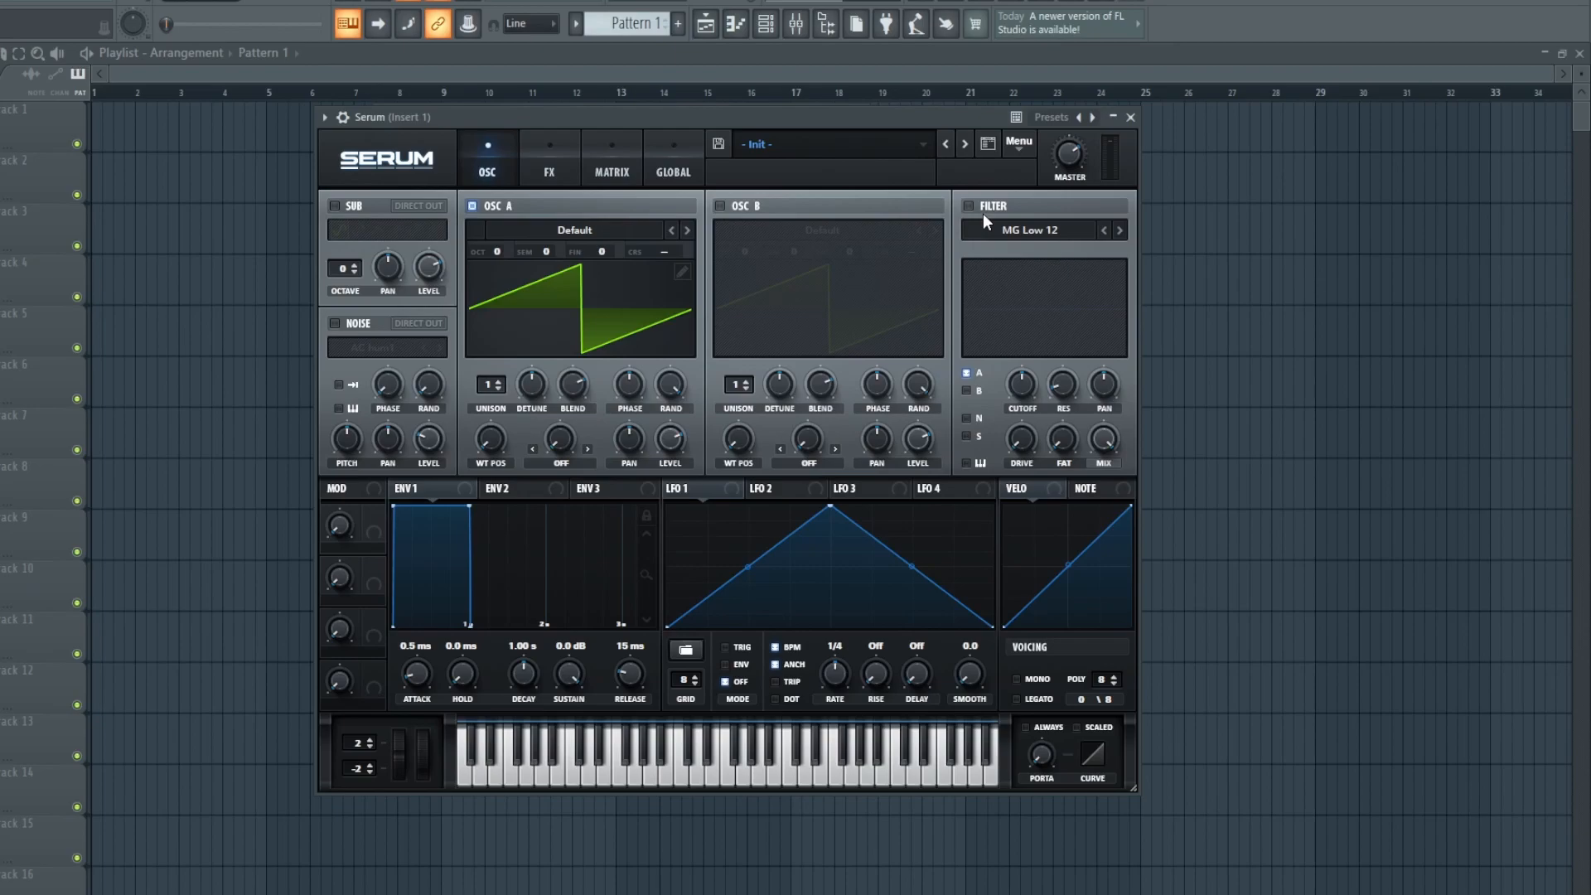
Enable Serum's filter and set its type to the Normal-category Band 12
click(1011, 206)
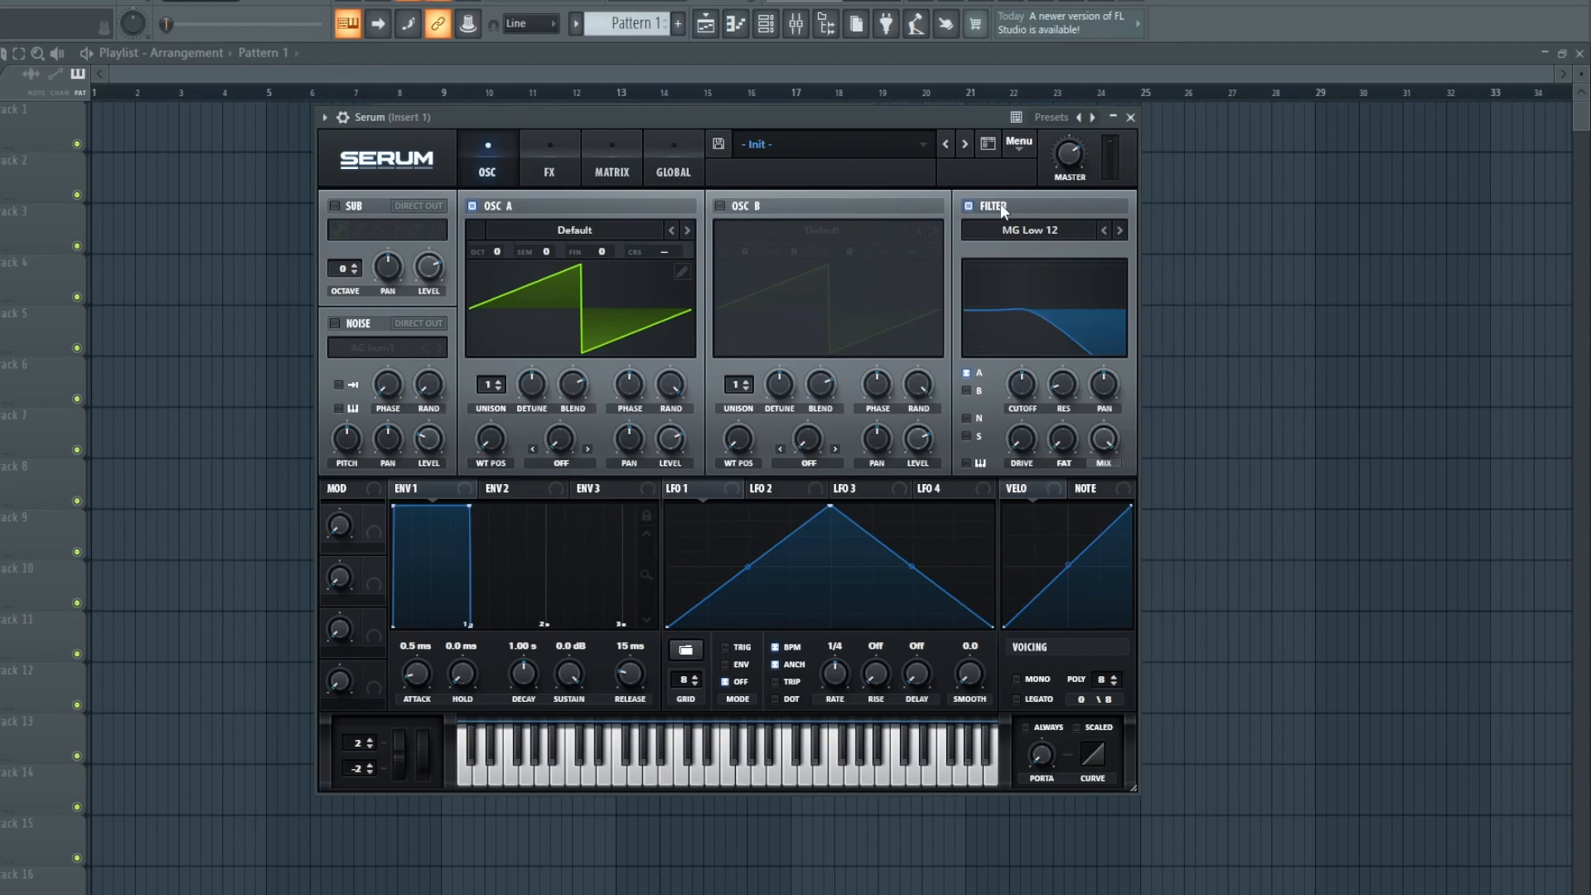
click(1010, 232)
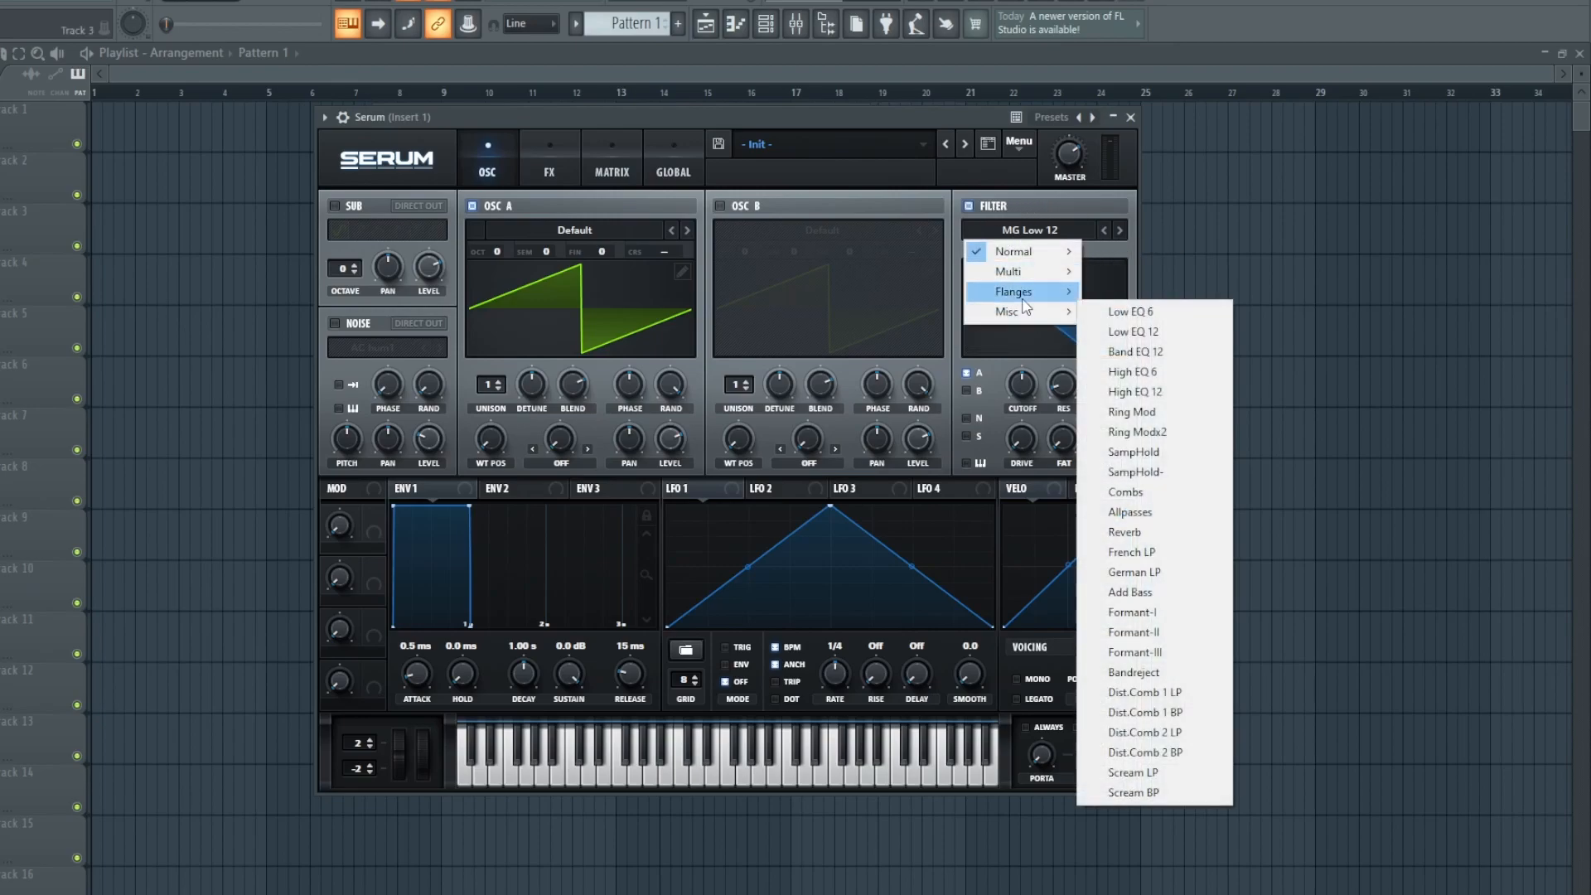
mouse_move(1026, 295)
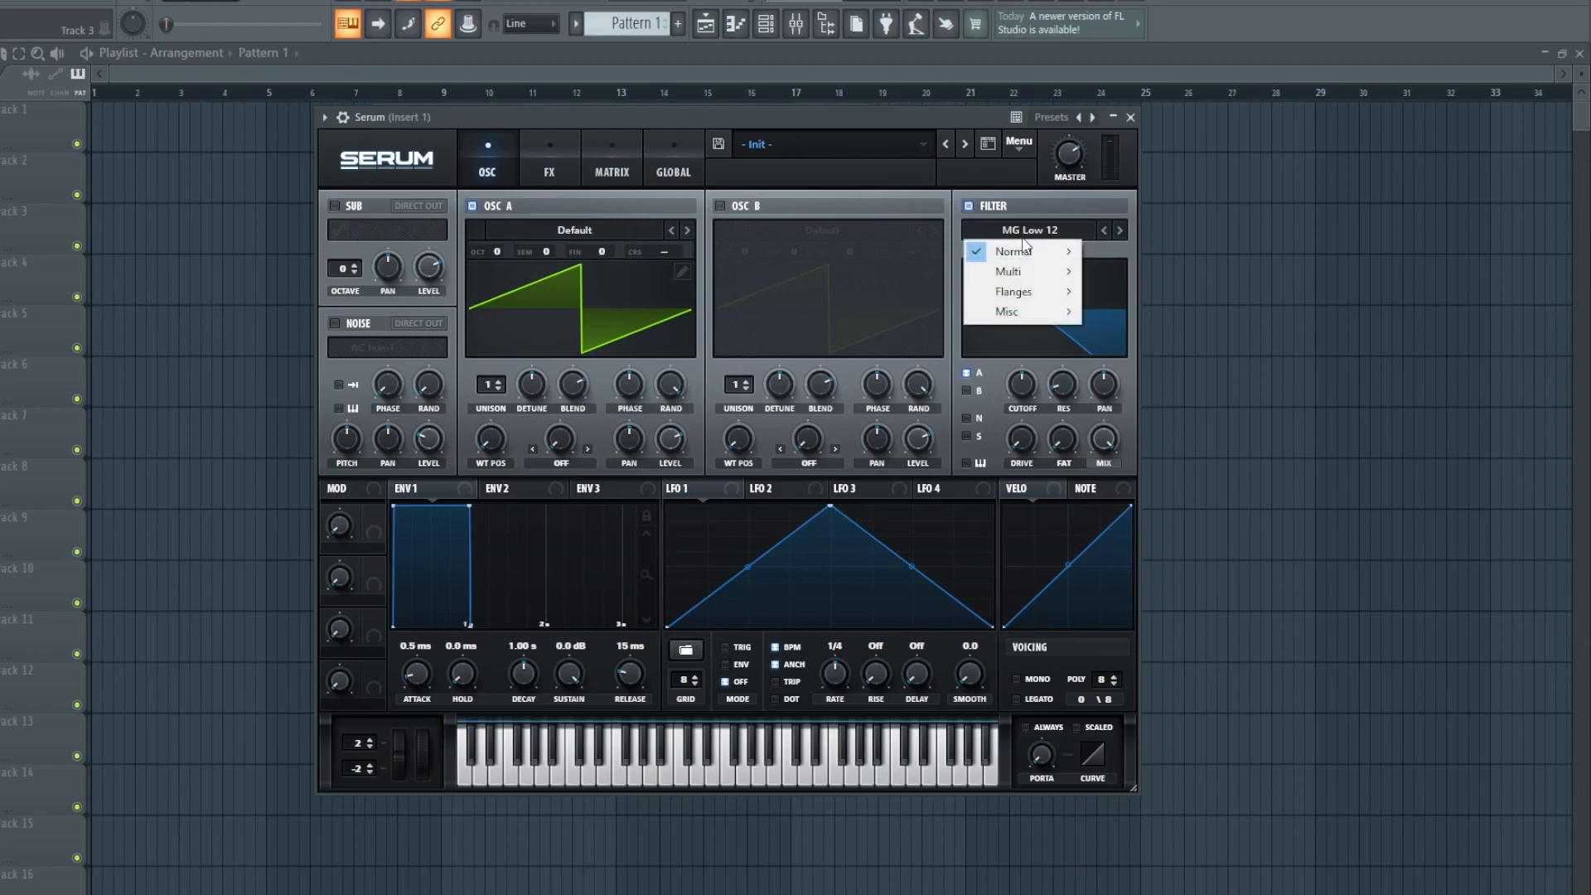
mouse_move(1033, 248)
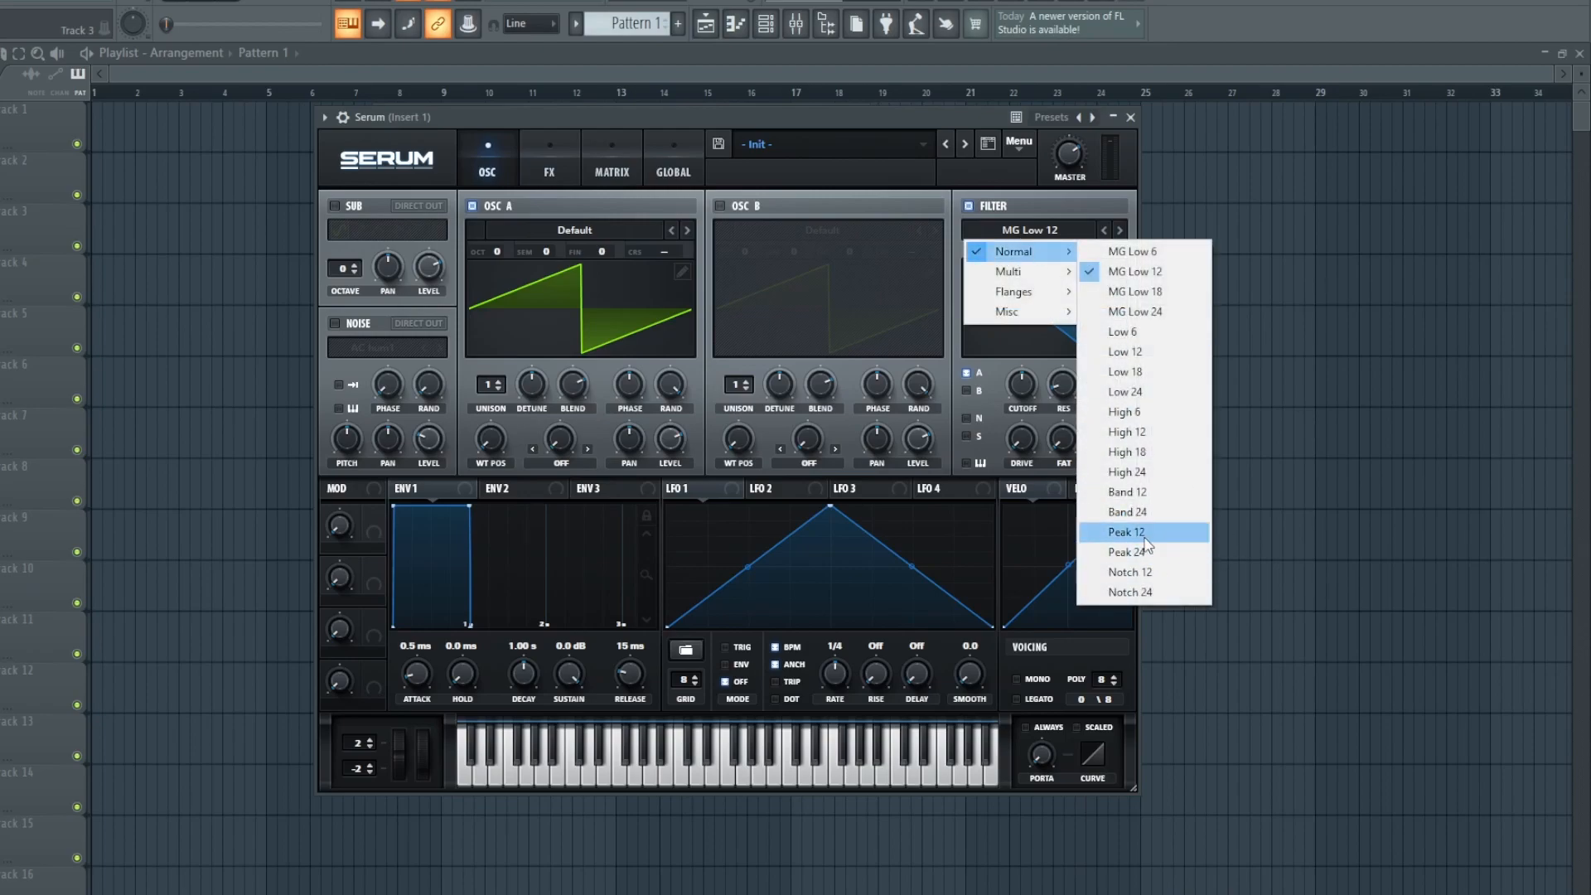
click(1141, 493)
click(1118, 230)
click(1105, 231)
click(1117, 230)
click(1109, 231)
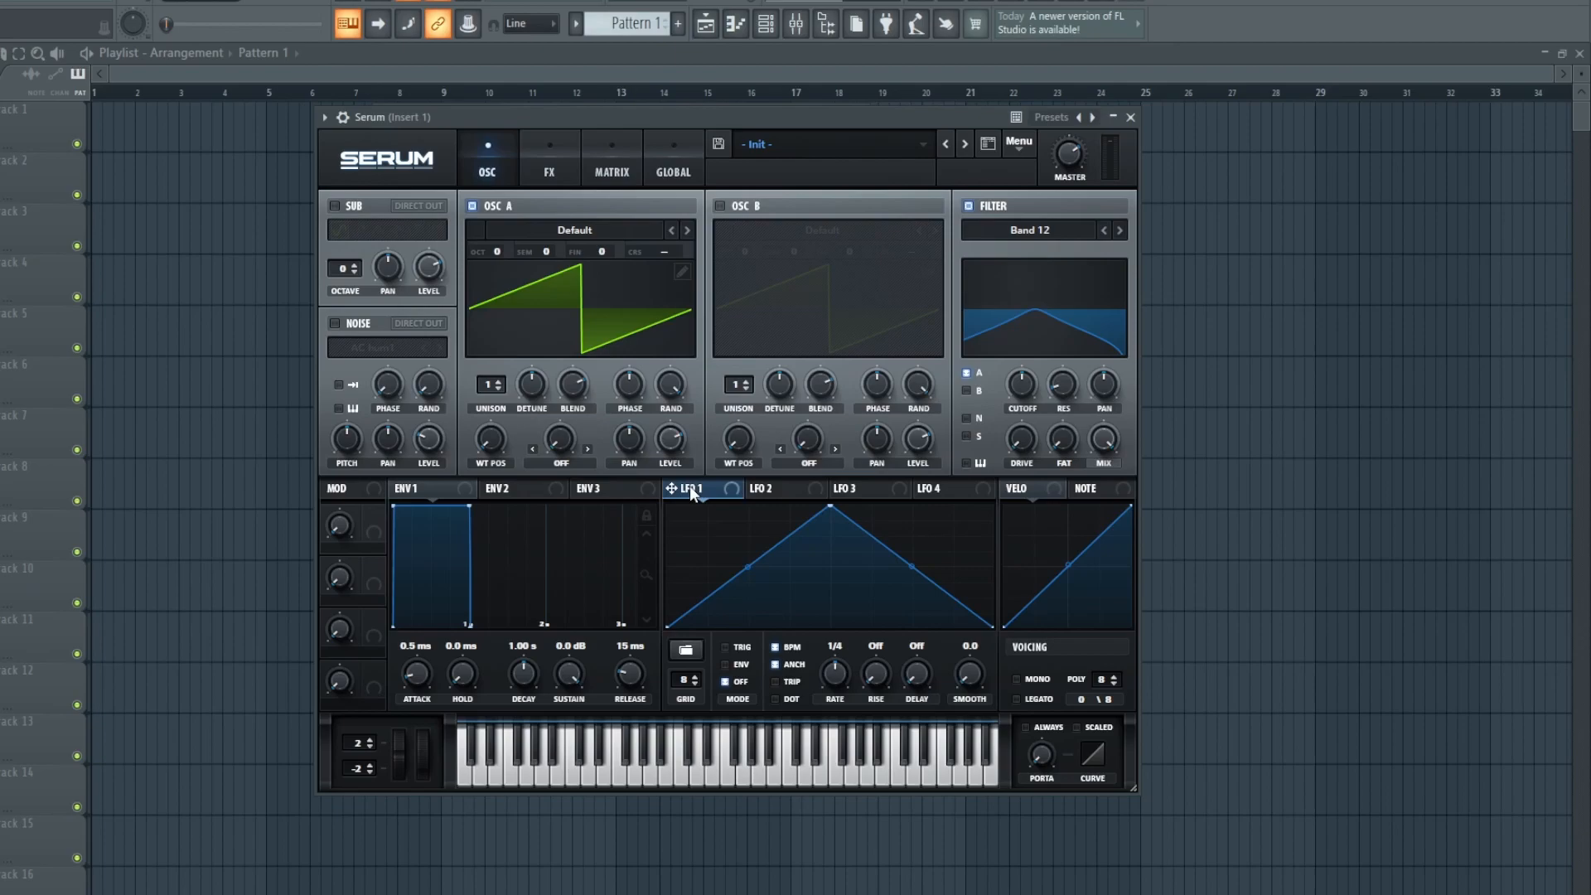
Modulate the filter's resonance with LFO 1 and set the cutoff to about 976 Hz
drag(1073, 402, 1061, 354)
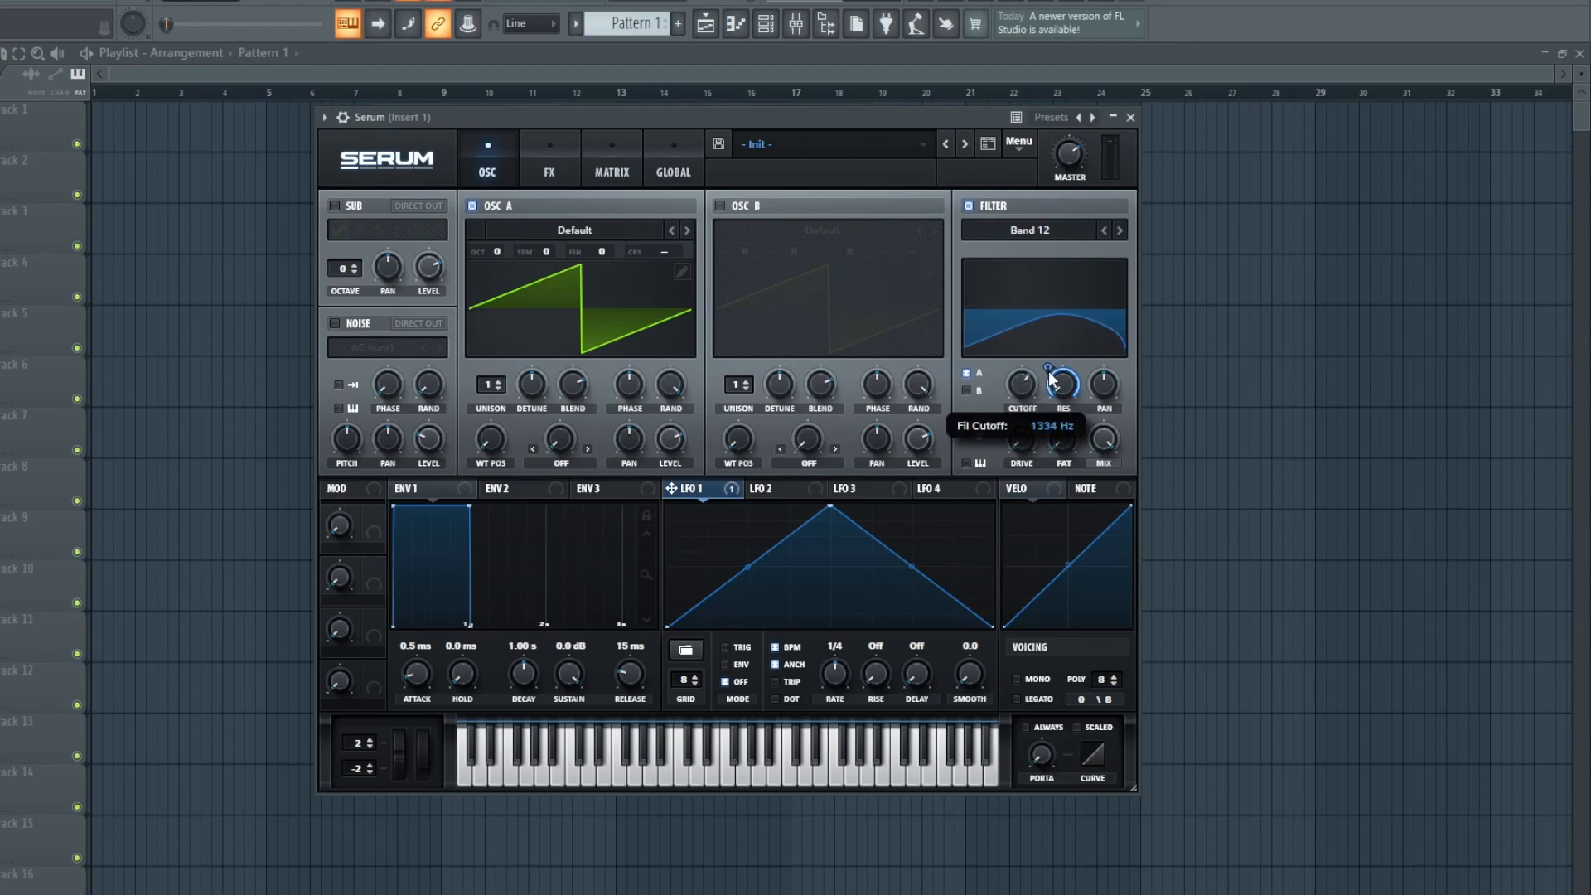
drag(839, 514, 555, 415)
drag(666, 505, 828, 458)
drag(977, 406, 1013, 389)
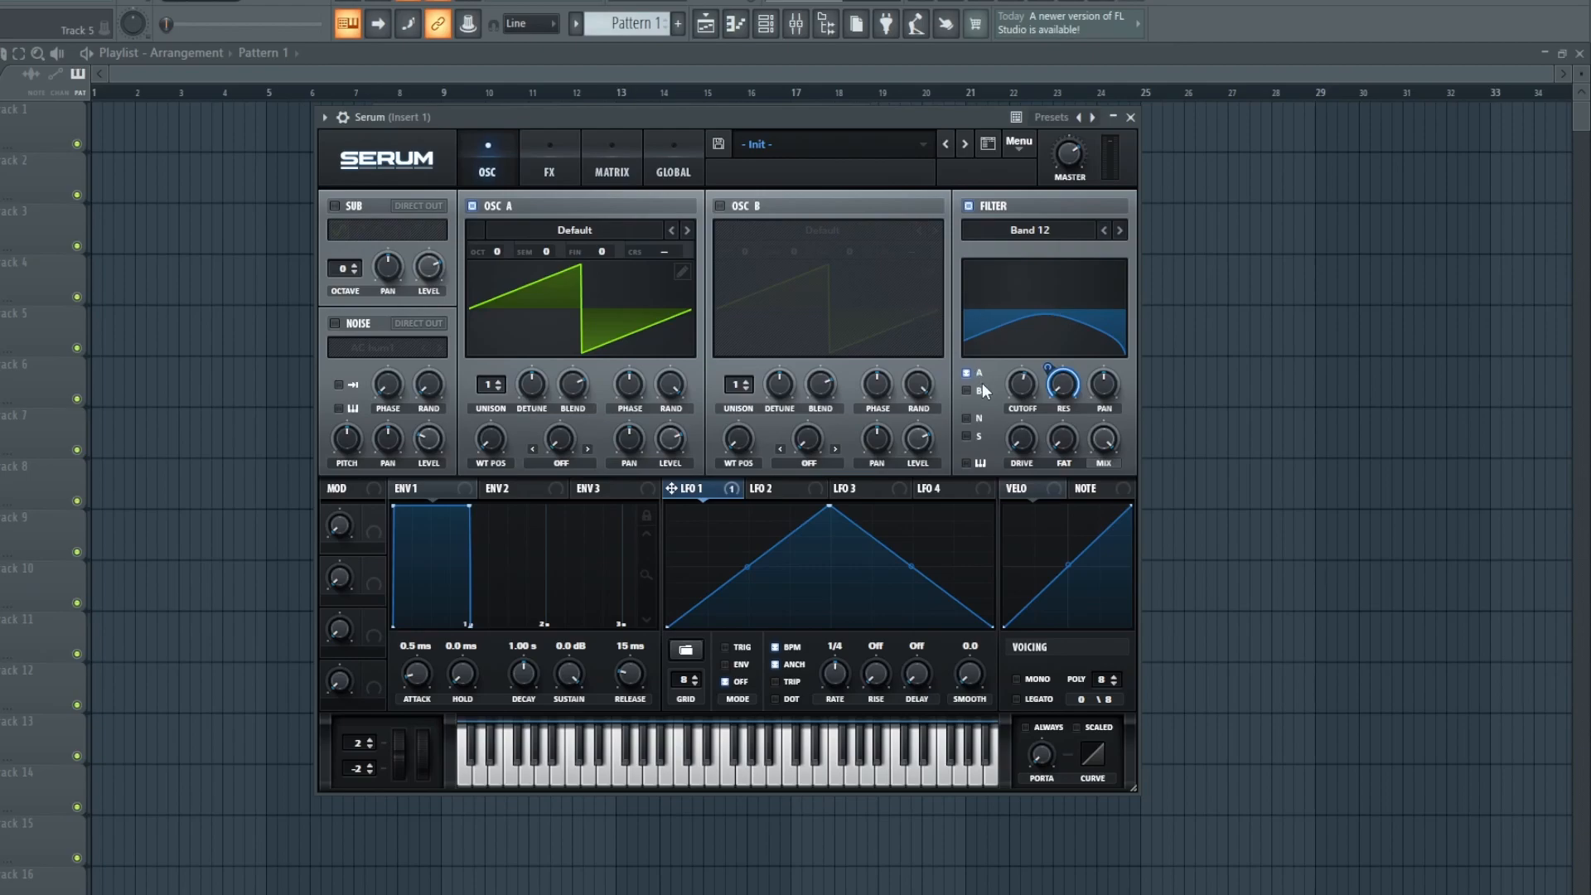
mouse_move(1033, 394)
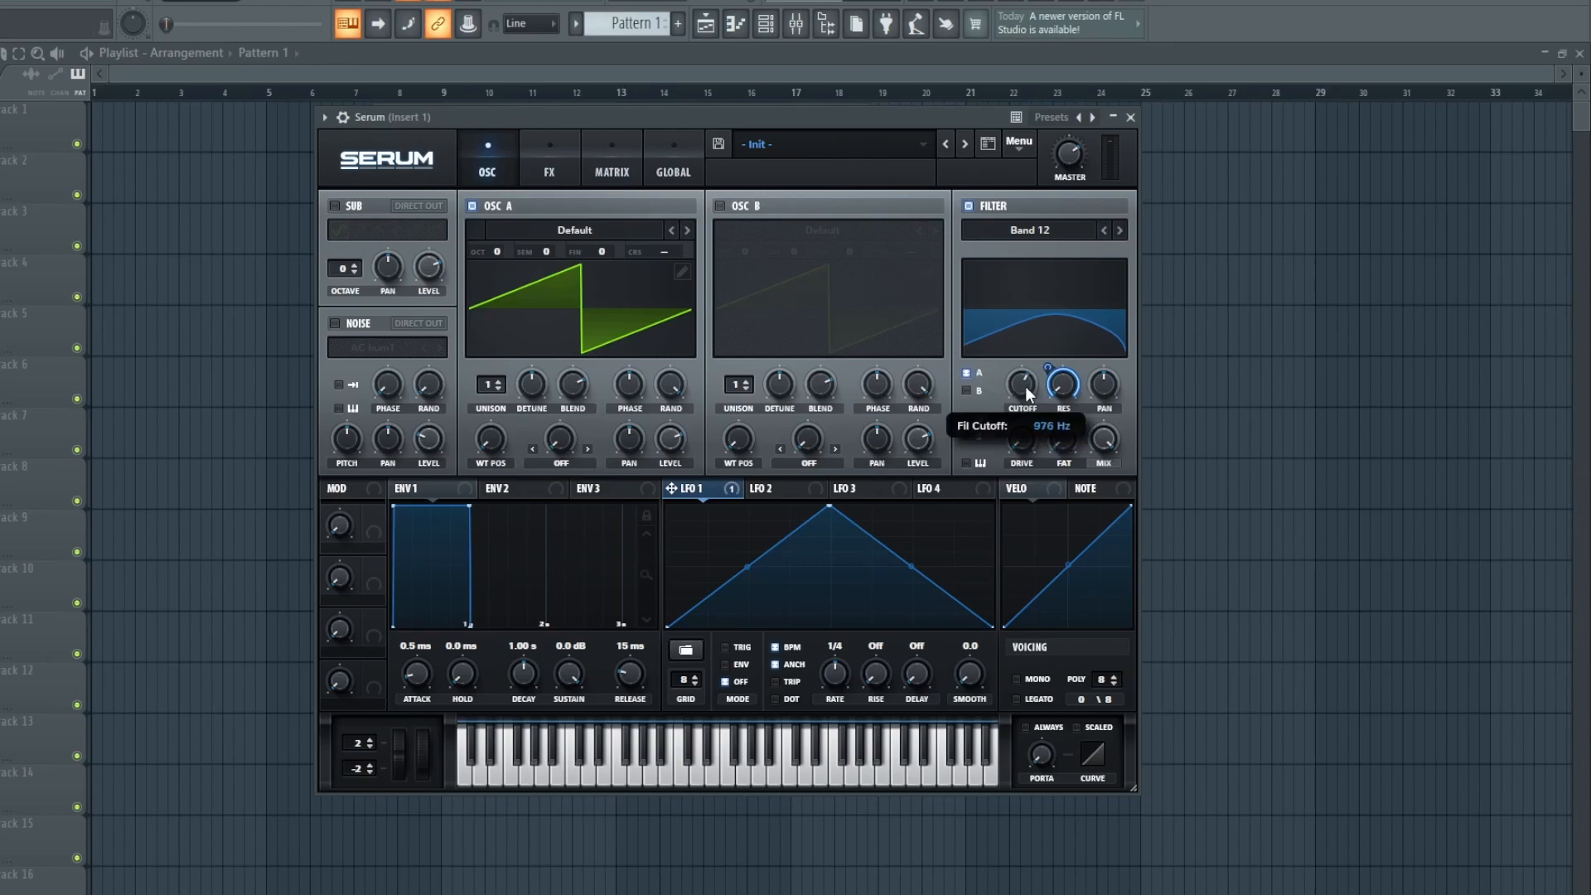
Draw a one-bar note at the start of Serum's piano roll and play it back
click(766, 25)
click(766, 25)
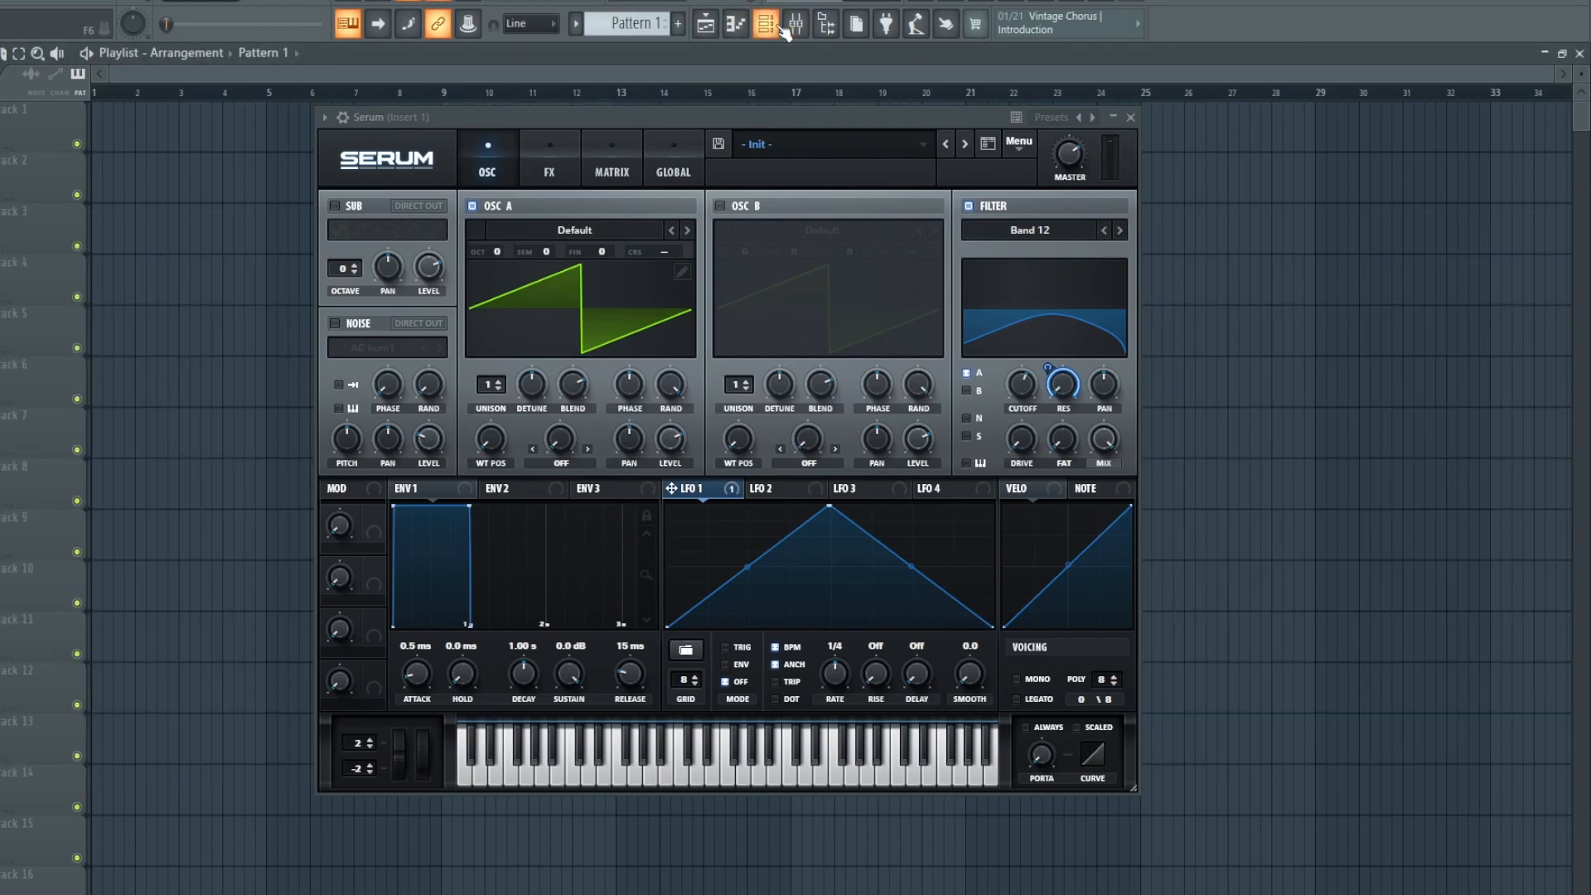
click(746, 25)
drag(94, 477, 0, 477)
scroll(0, 477, down, 6)
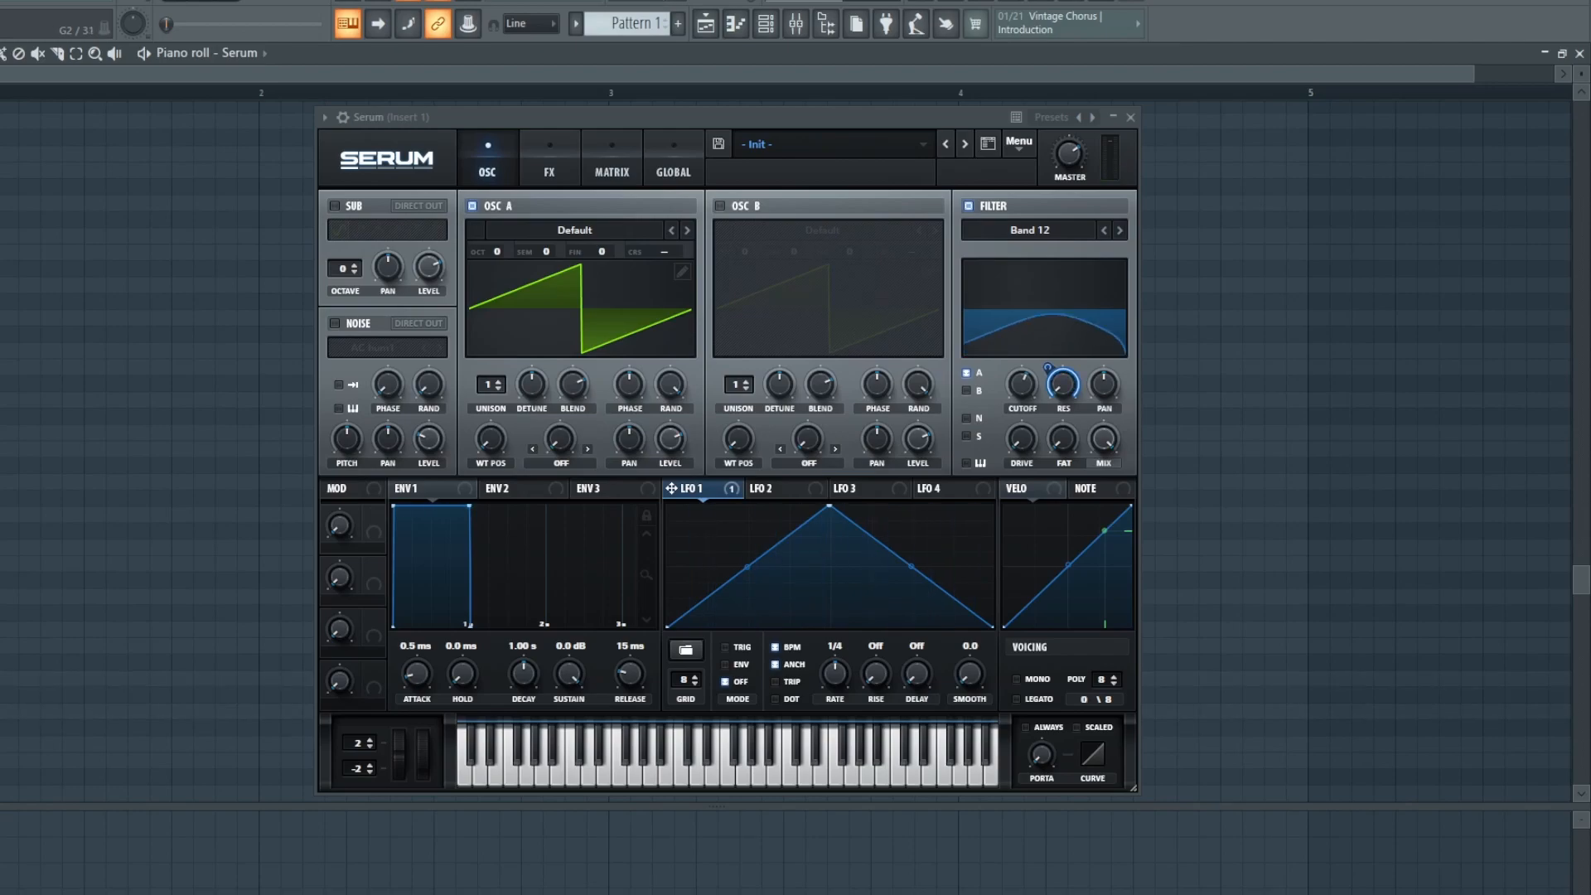
drag(2, 712, 232, 706)
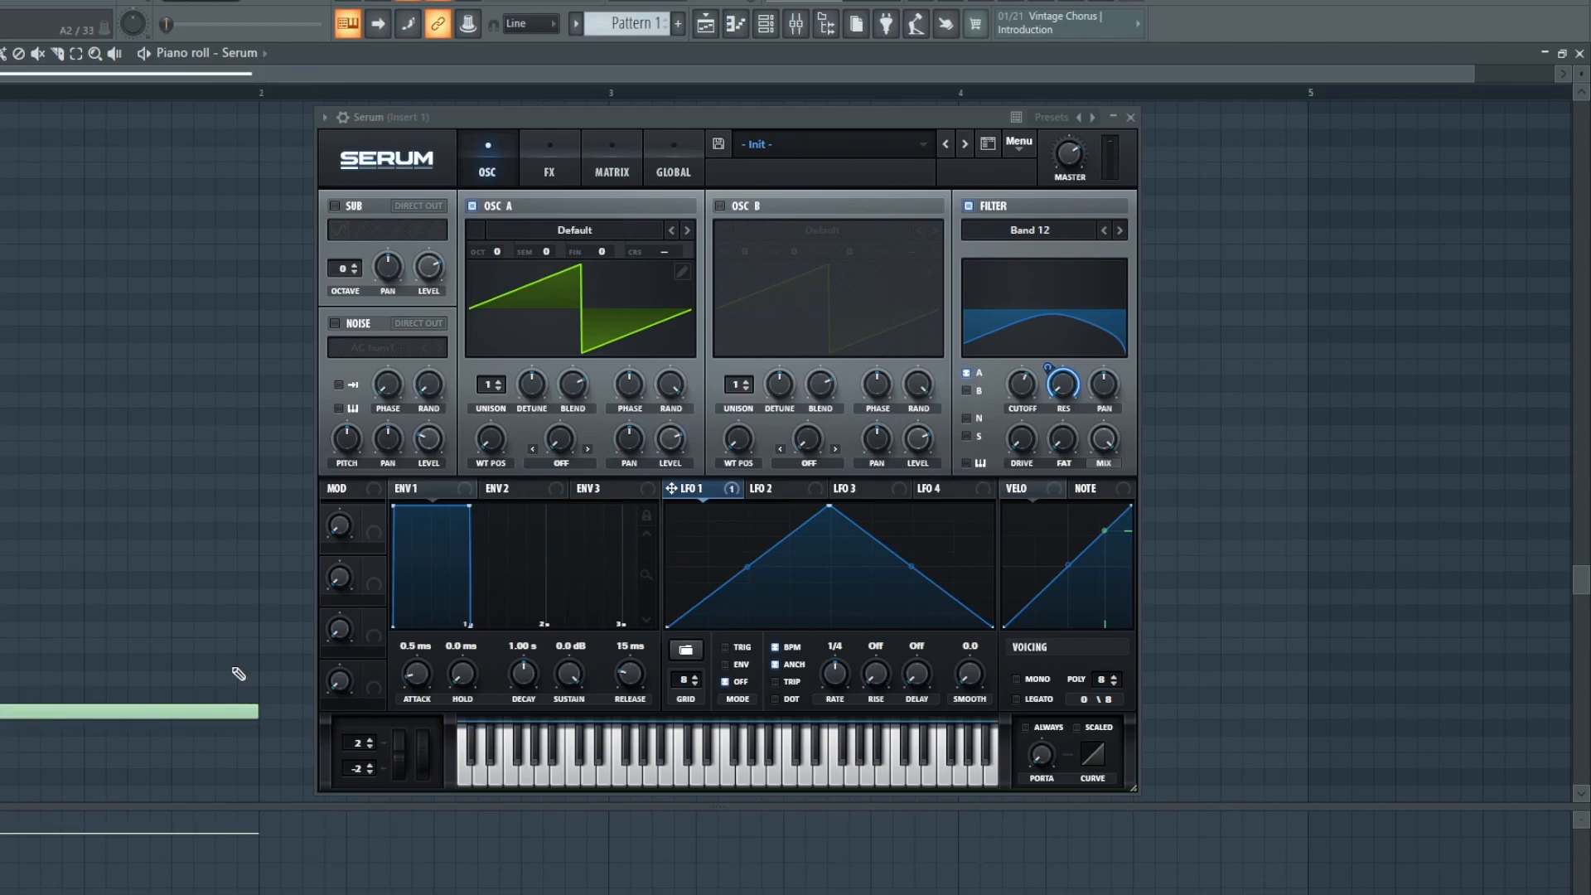
key(space)
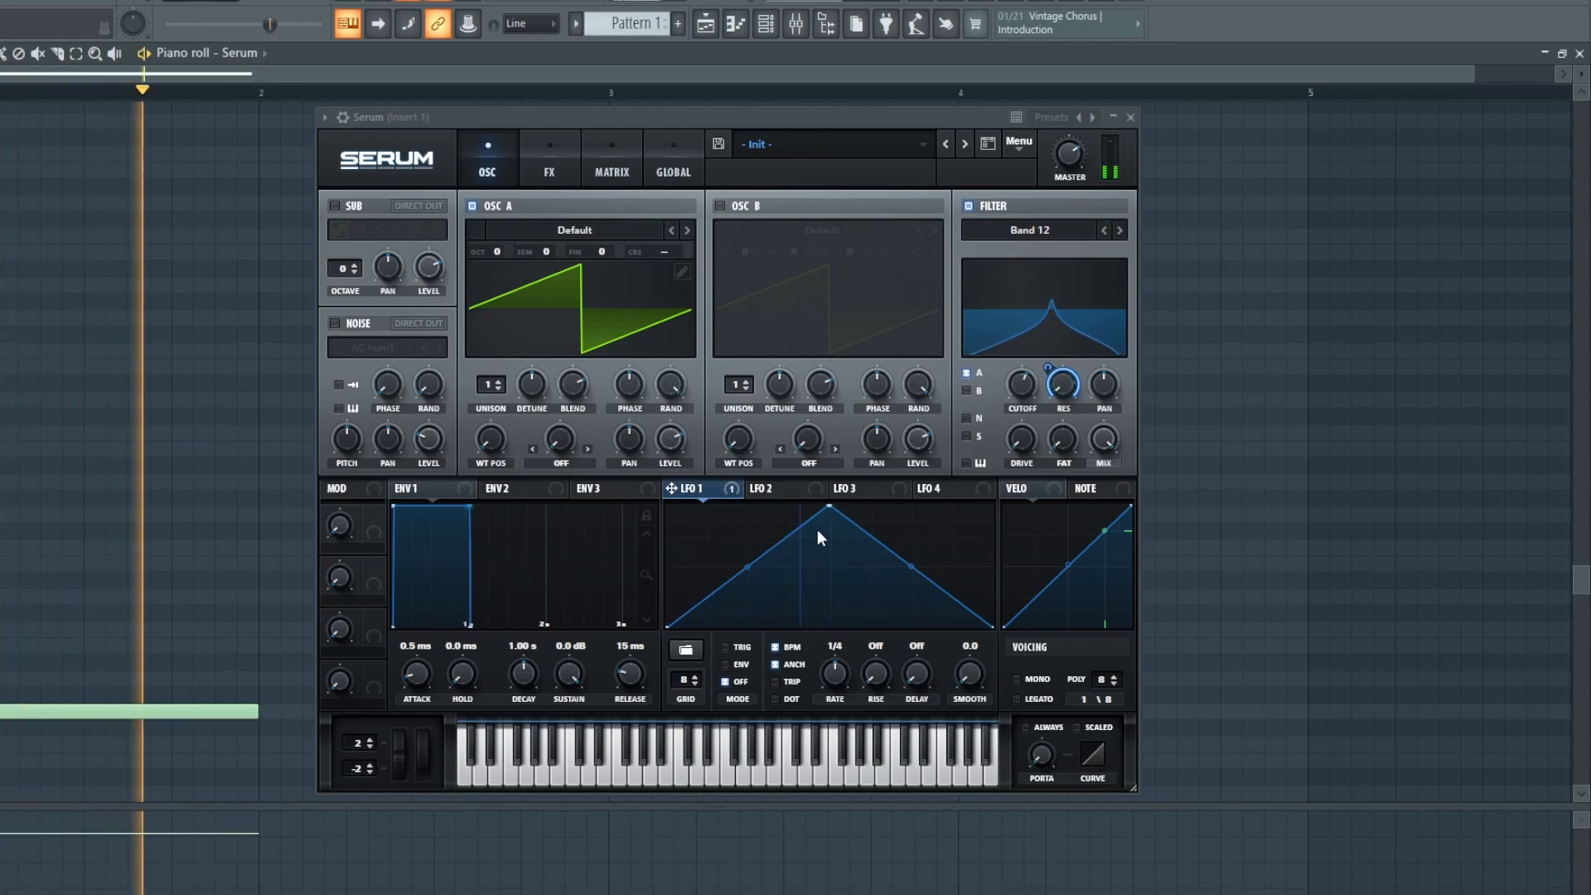
key(space)
Set LFO 1 to a 1/2 rate in Trig mode and reshape its curve into two peaks with a valley between
drag(830, 506, 762, 506)
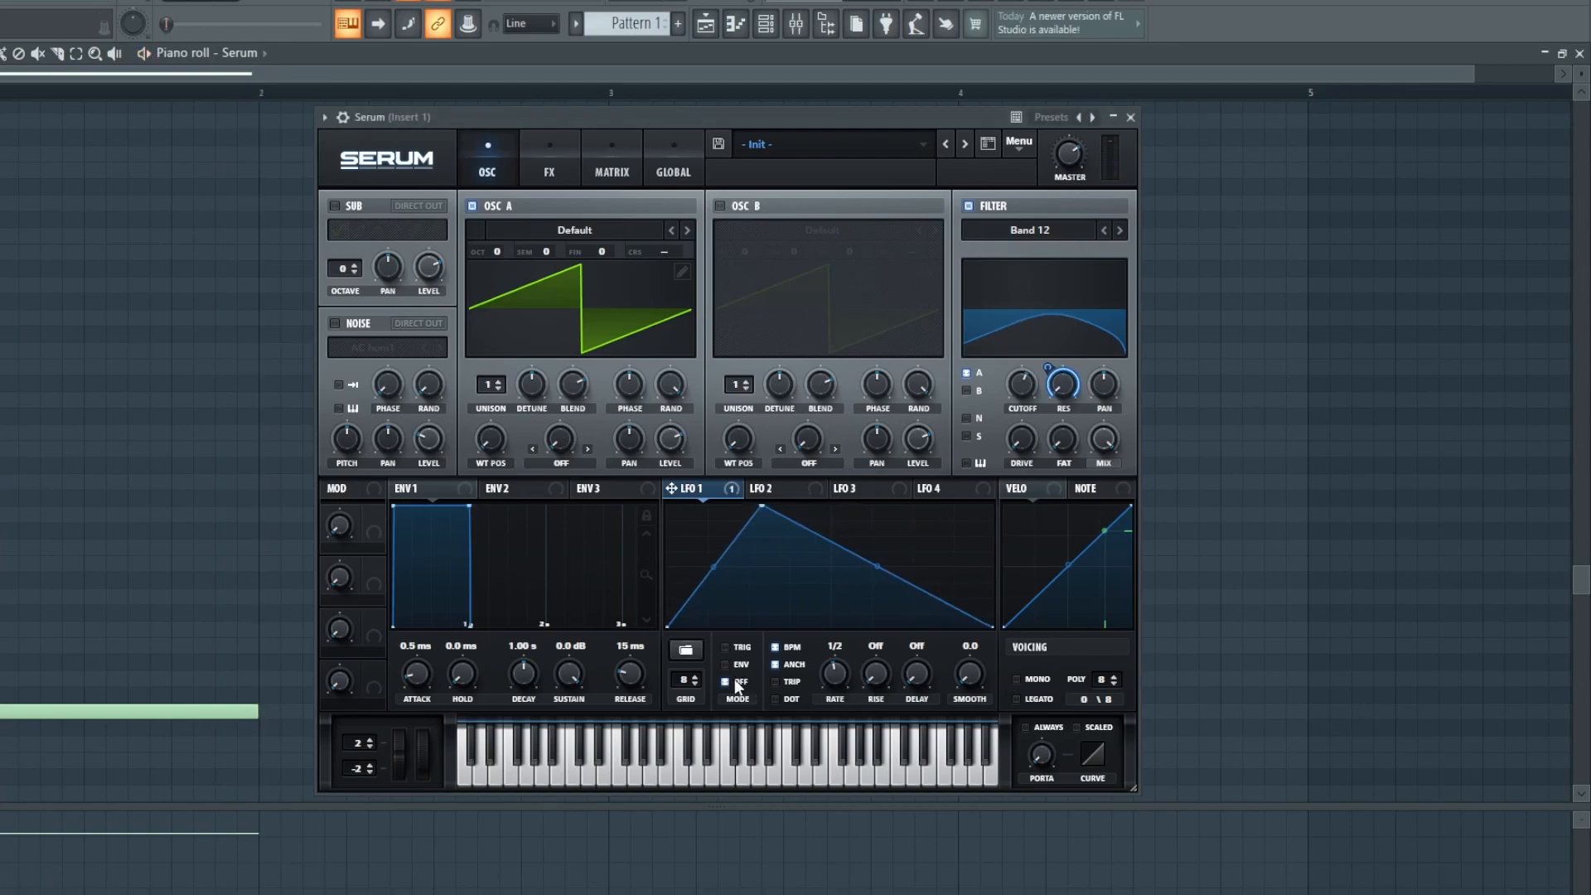
double_click(847, 592)
drag(846, 591, 944, 505)
double_click(904, 627)
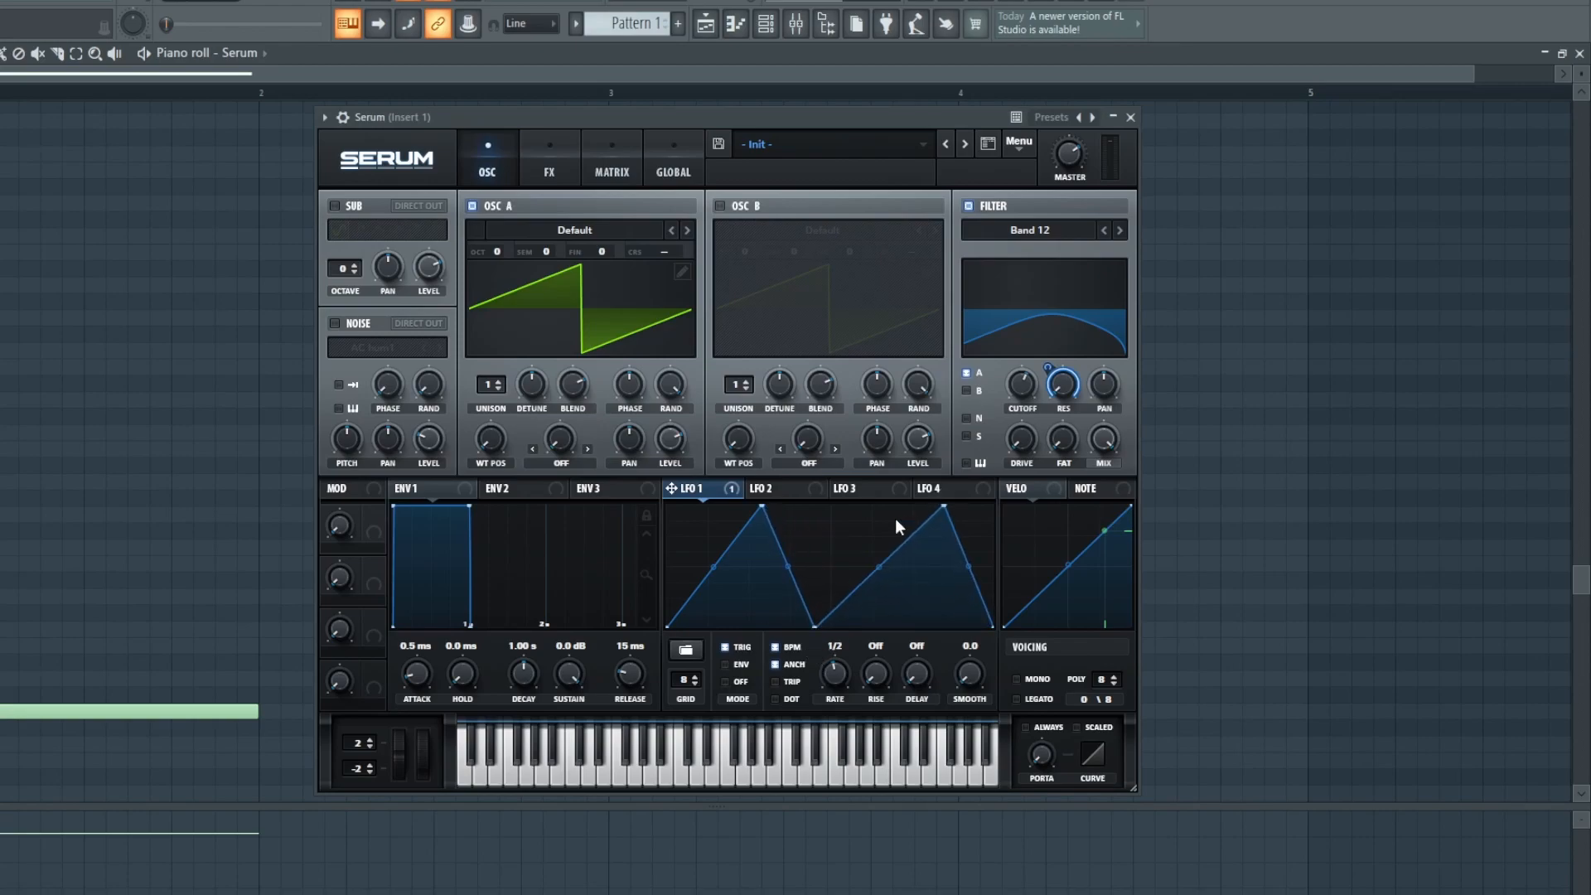
Add a flat zero gap between LFO 1's two peaks, shift the first peak earlier and audition the result
double_click(856, 578)
drag(856, 577, 864, 629)
drag(762, 507, 702, 492)
key(space)
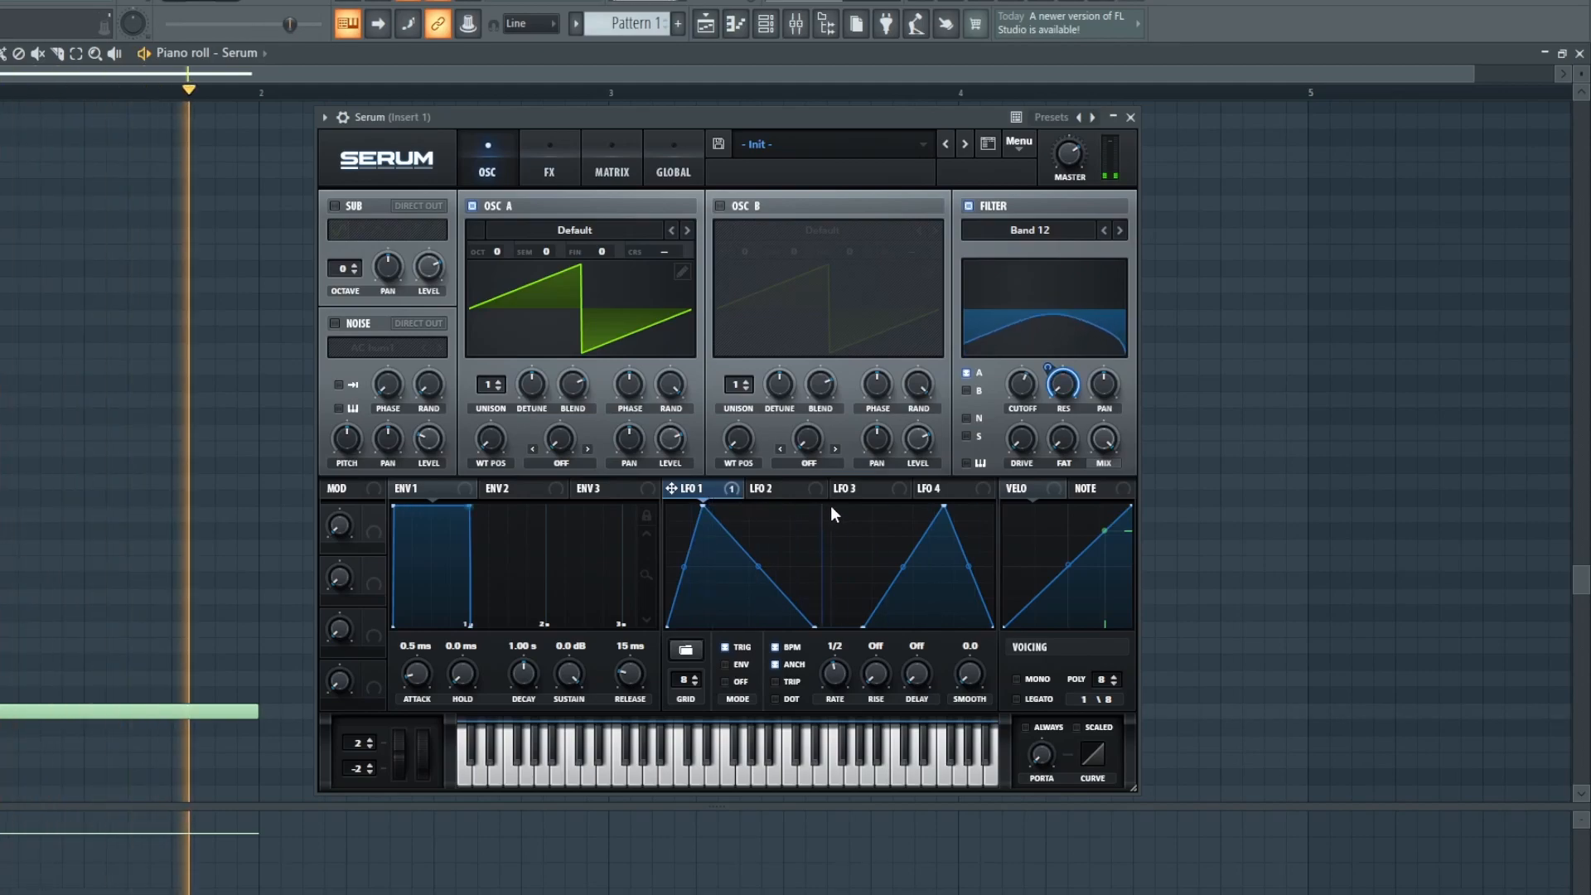
Enable the sub oscillator with direct out and modulate both the Osc A and sub levels with LFO 1
drag(671, 488, 668, 431)
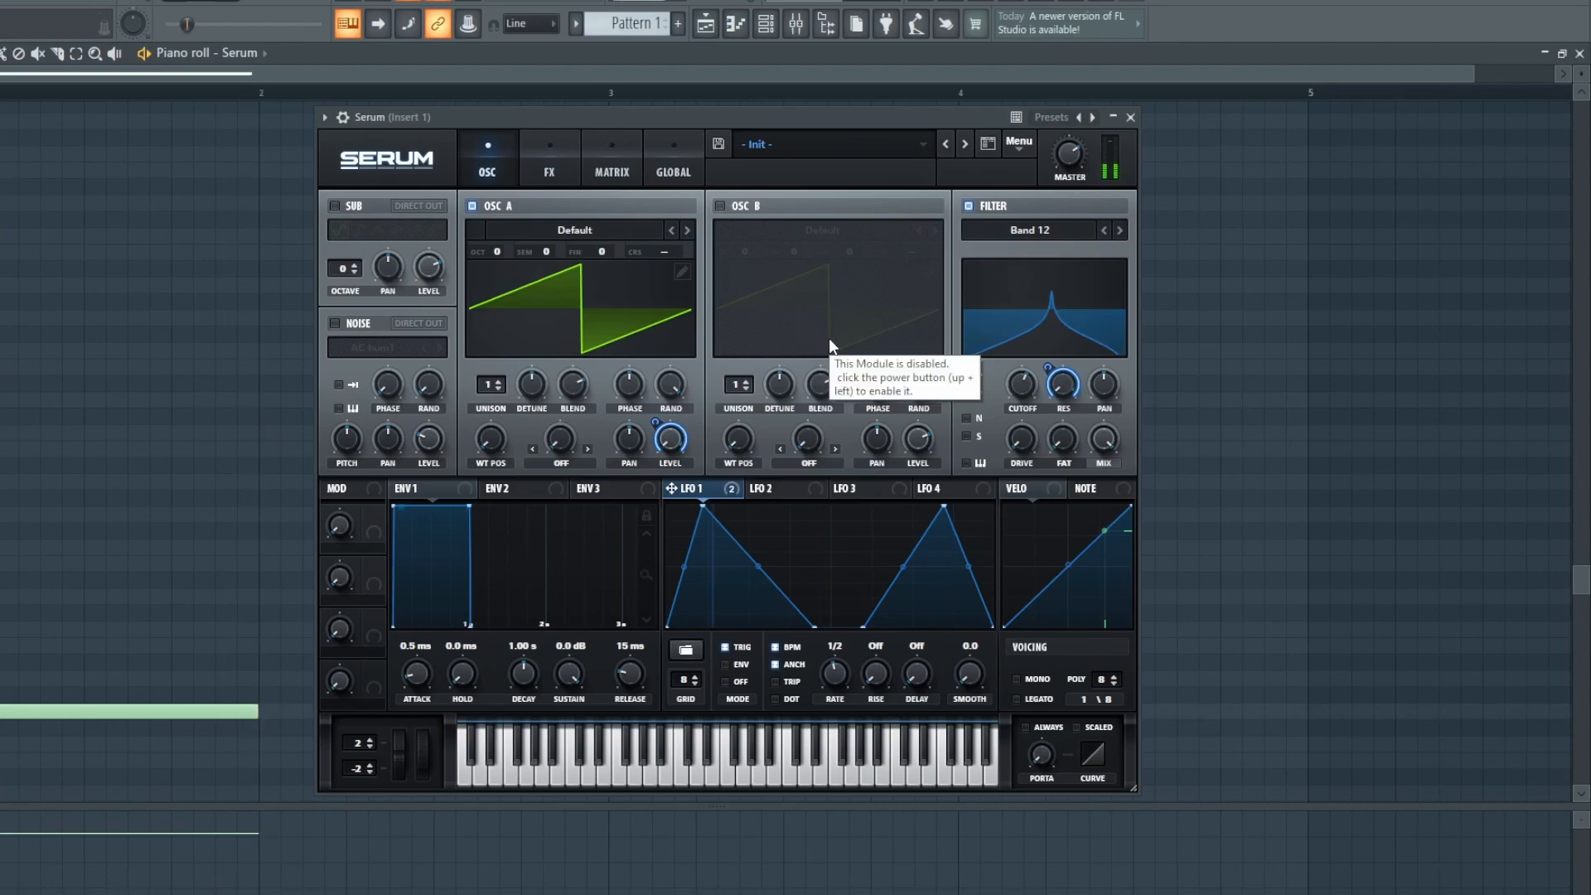
key(space)
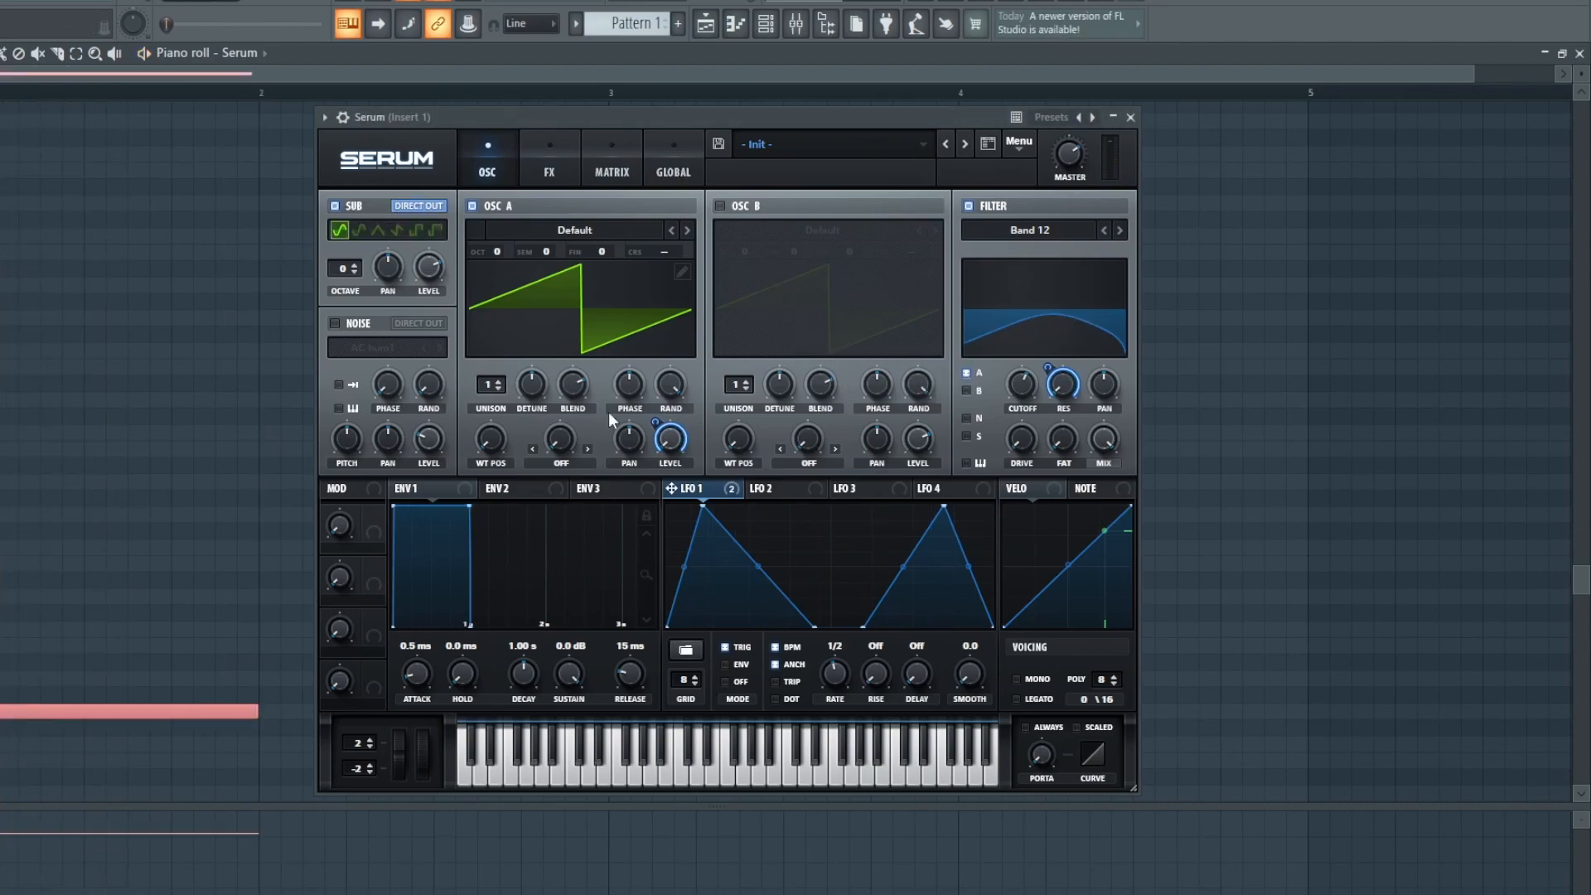
drag(472, 307, 428, 266)
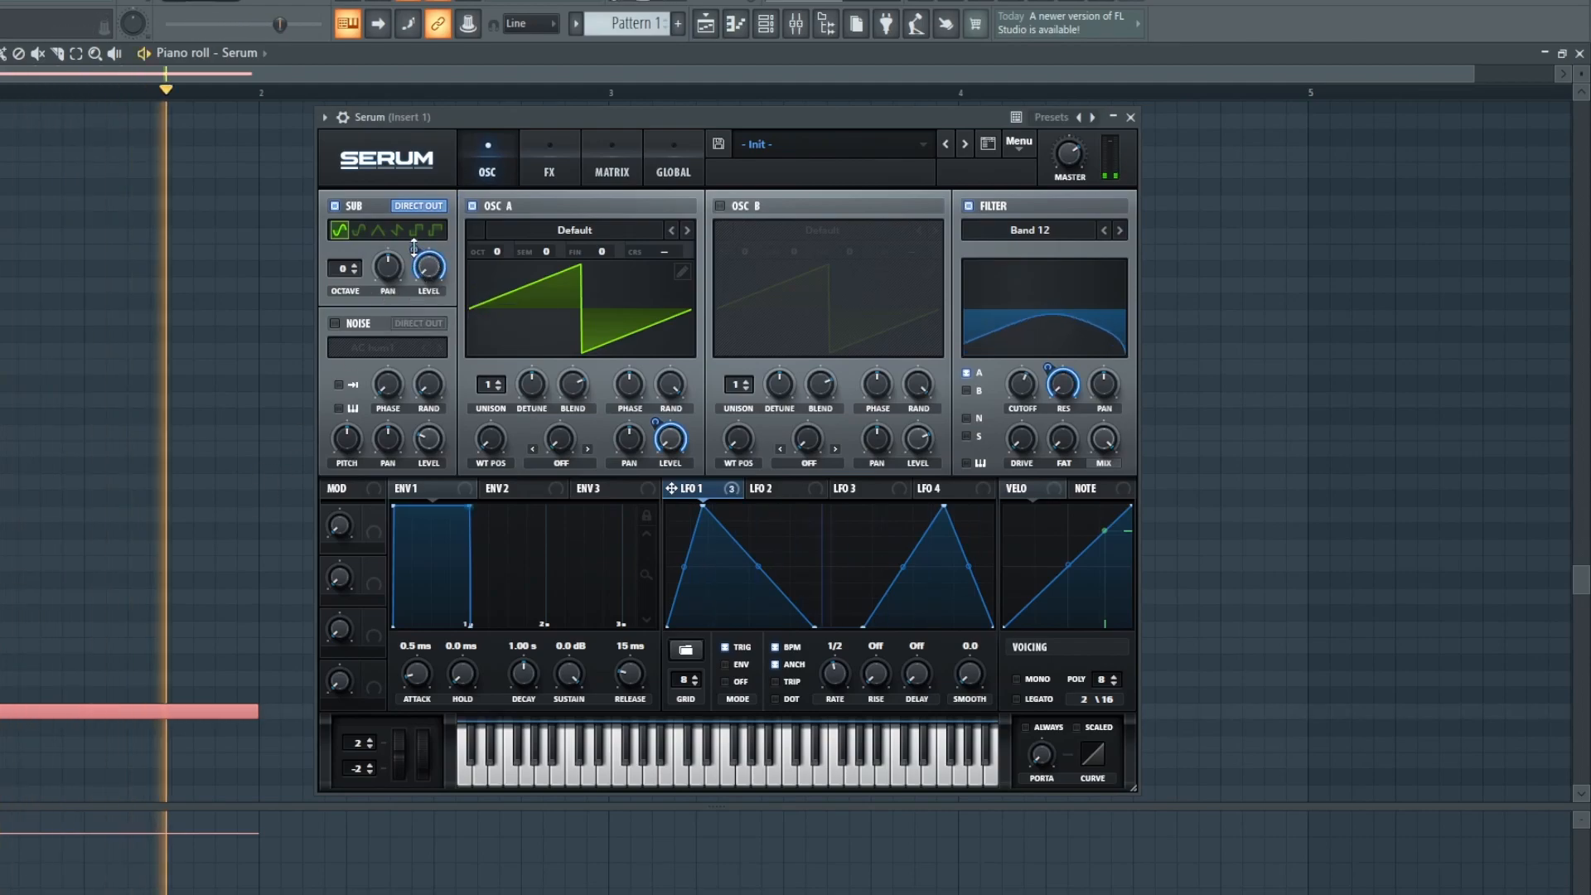
mouse_move(415, 263)
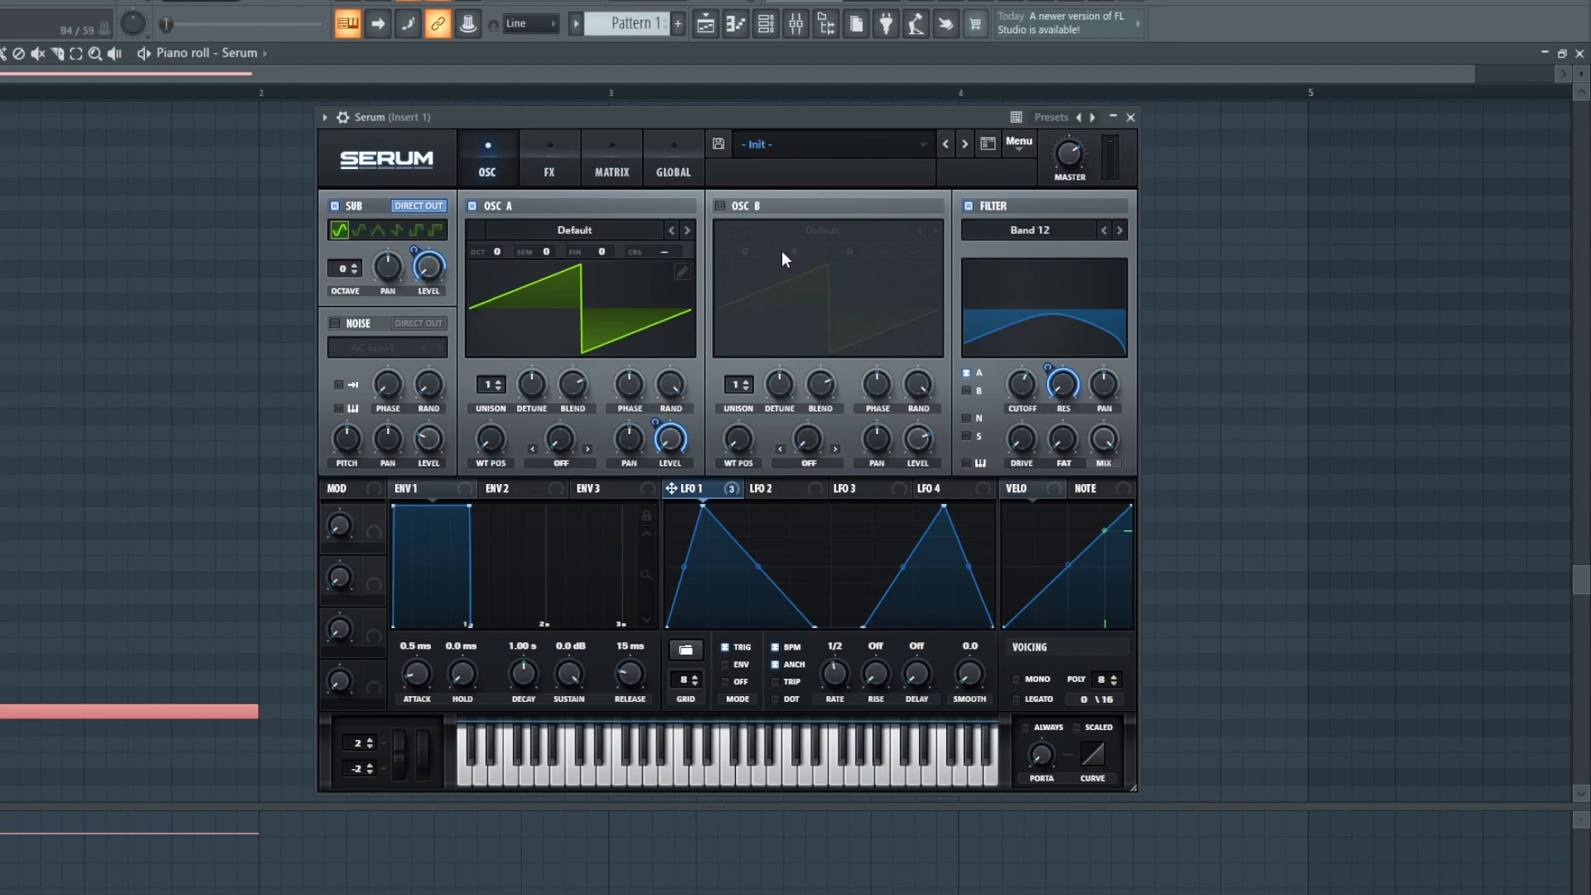
Enable Osc B, set Osc A's warp mode to FM (from B) at about 62% and audition it
click(743, 205)
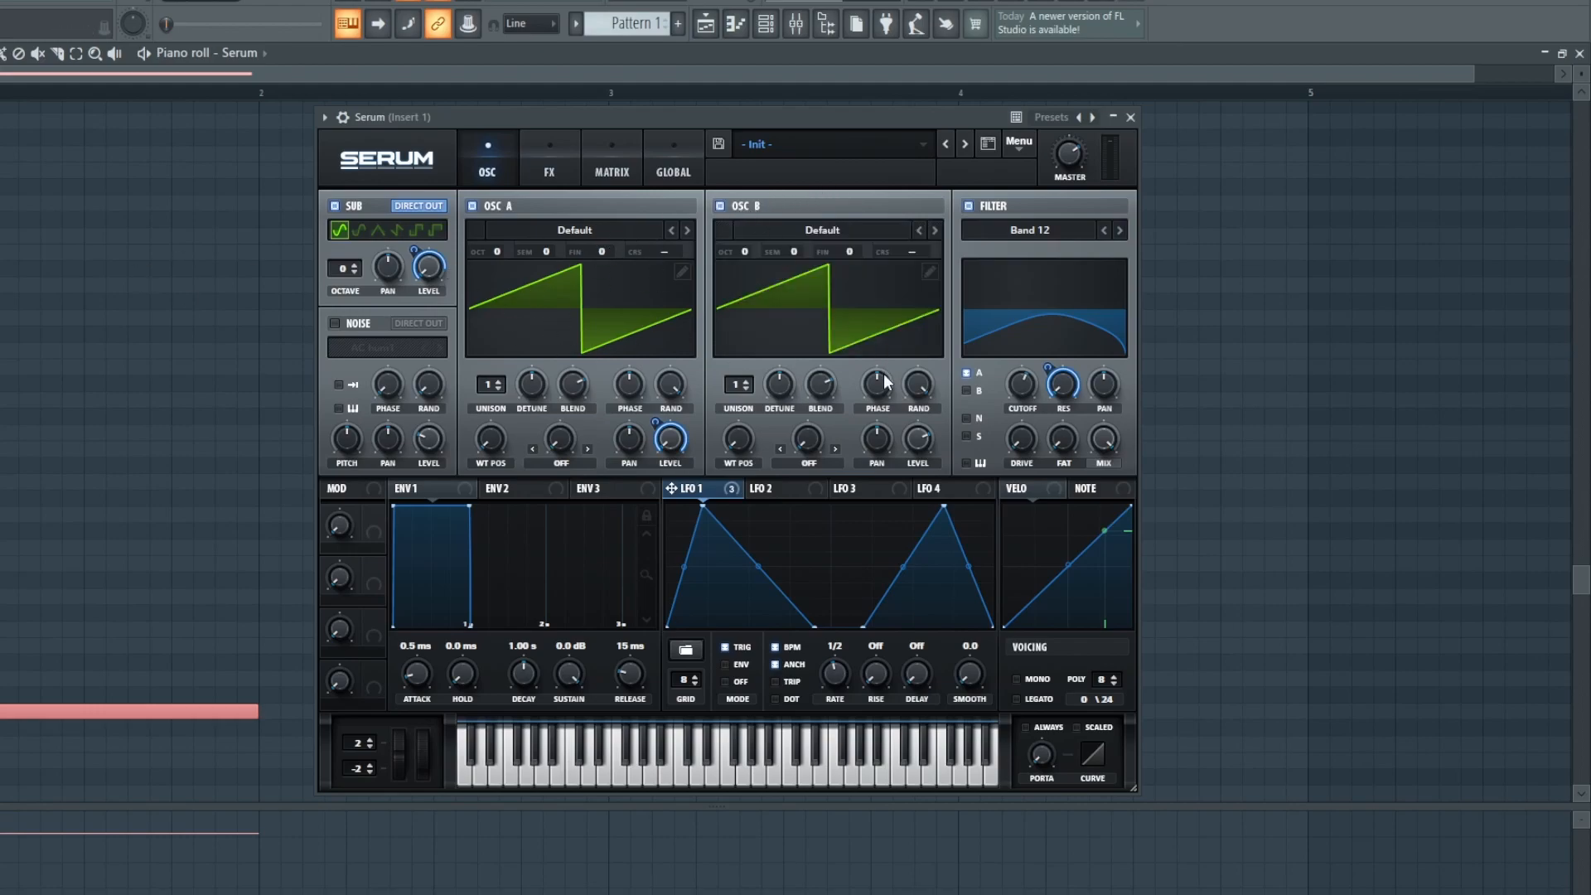
click(586, 470)
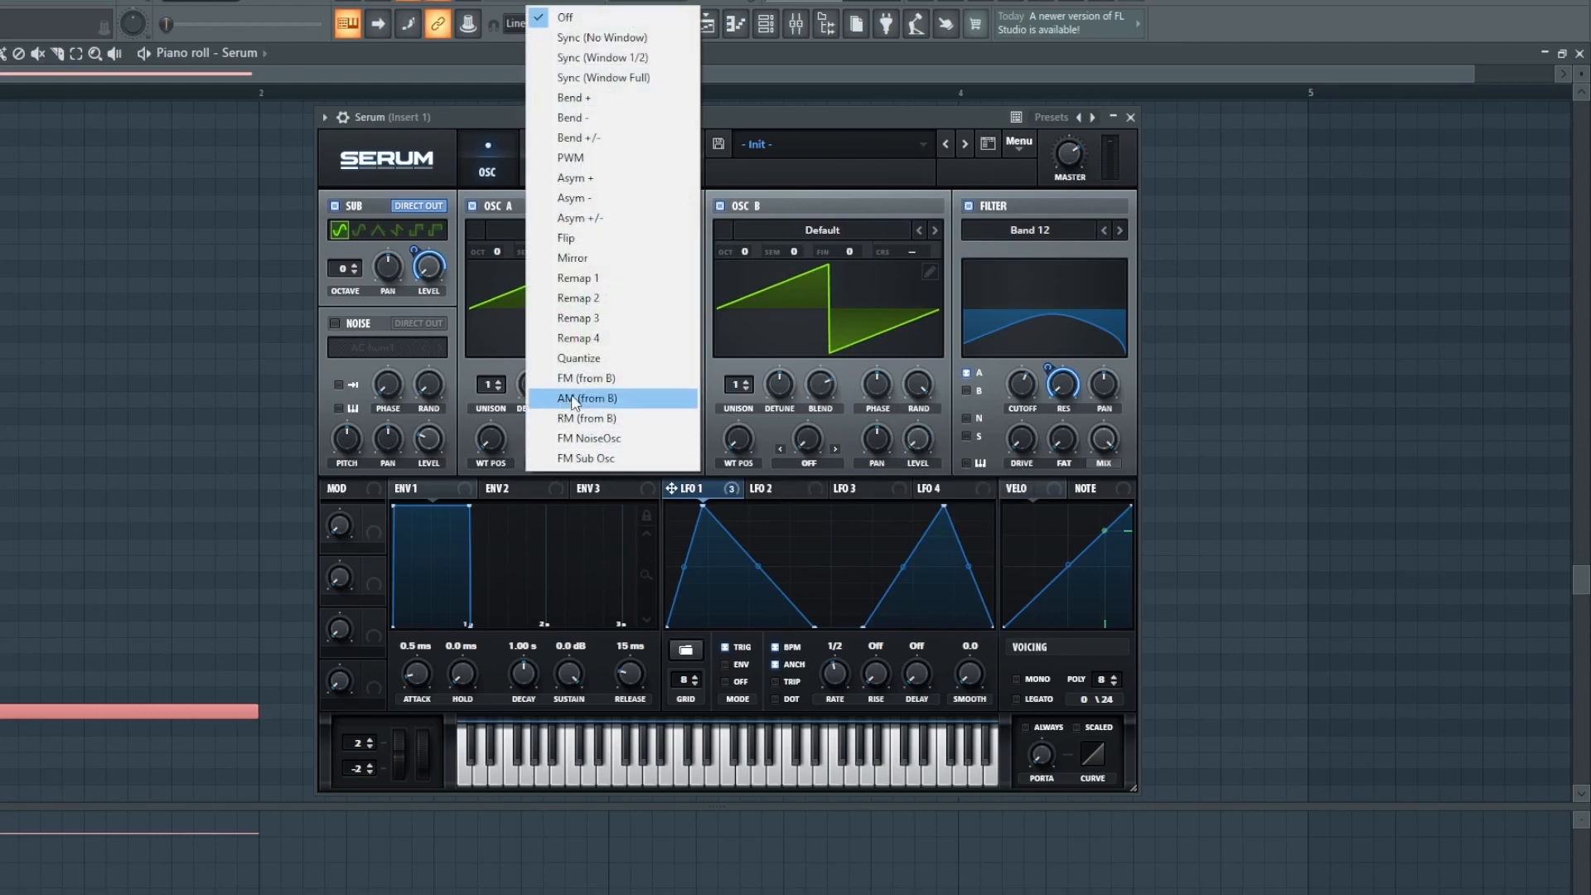
click(586, 365)
mouse_move(596, 437)
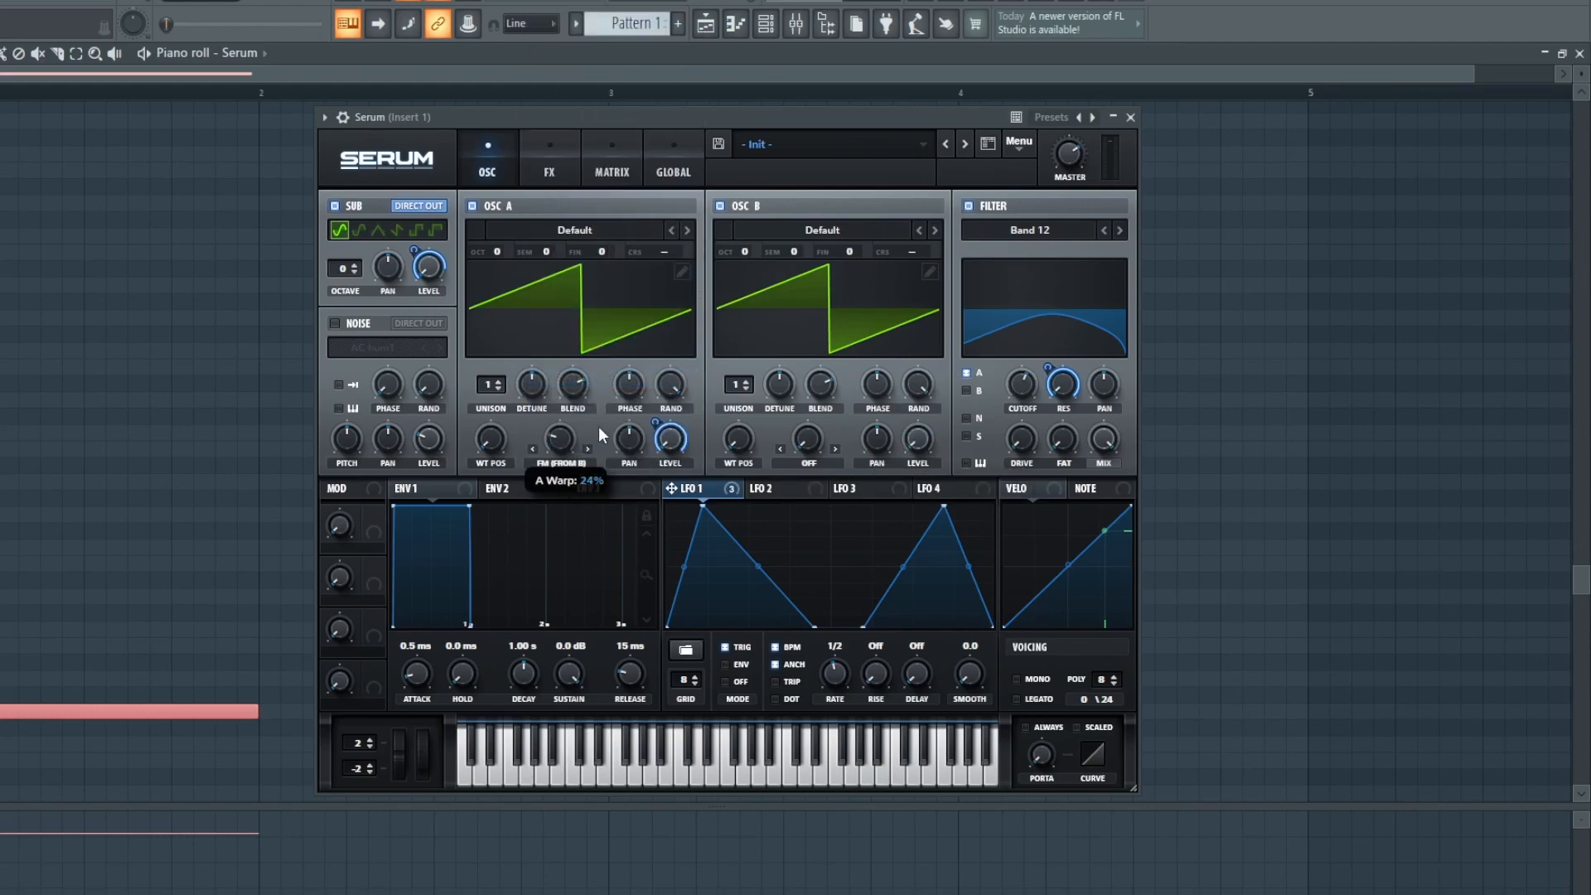
drag(614, 424, 616, 423)
key(space)
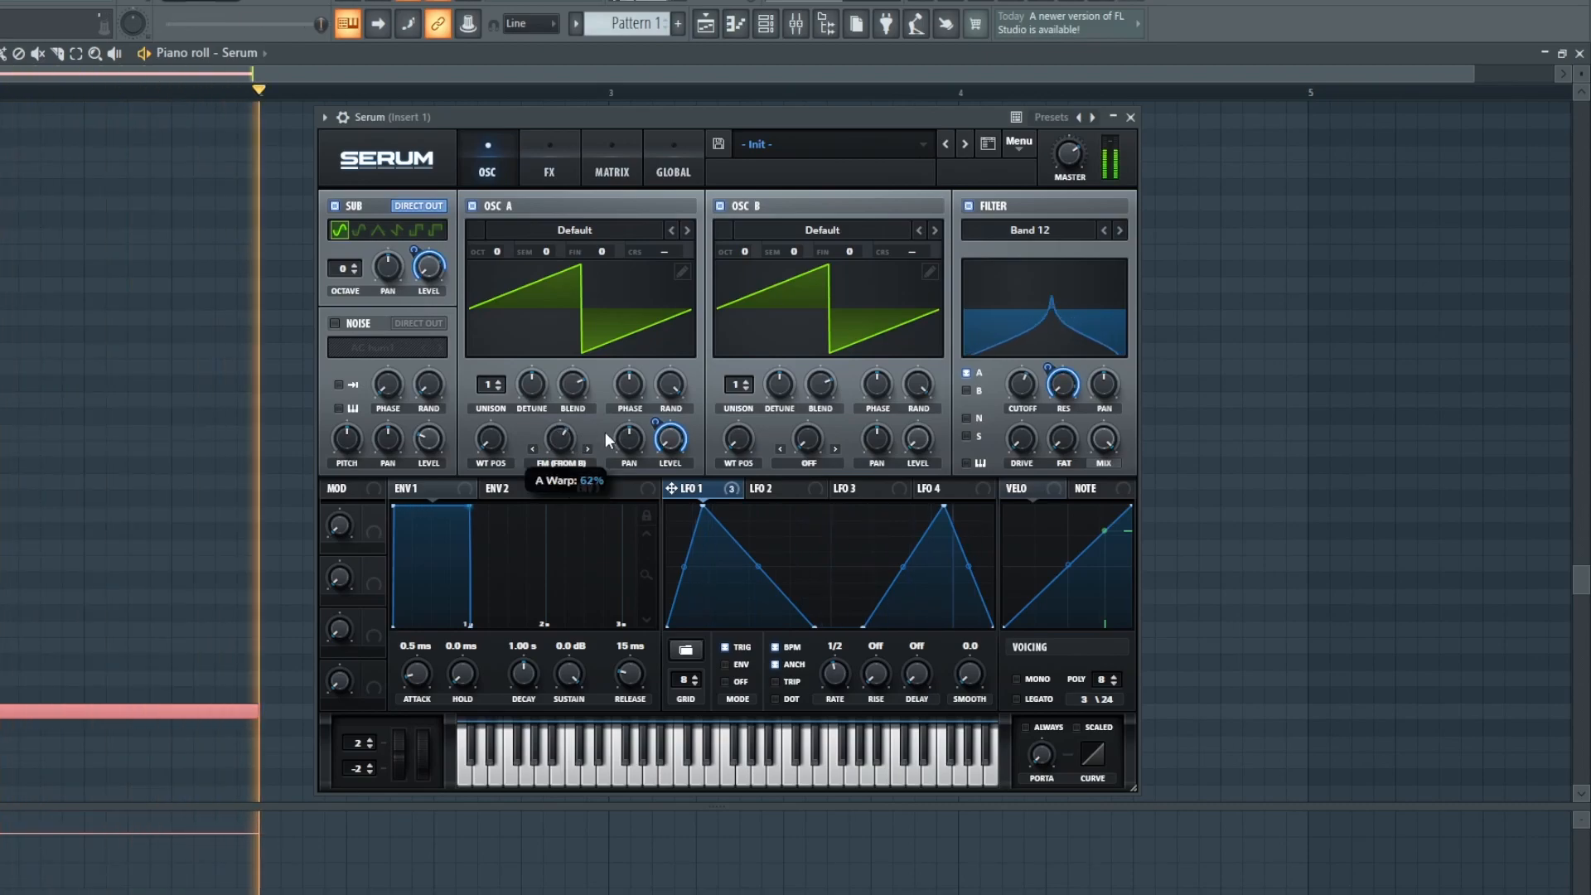
key(space)
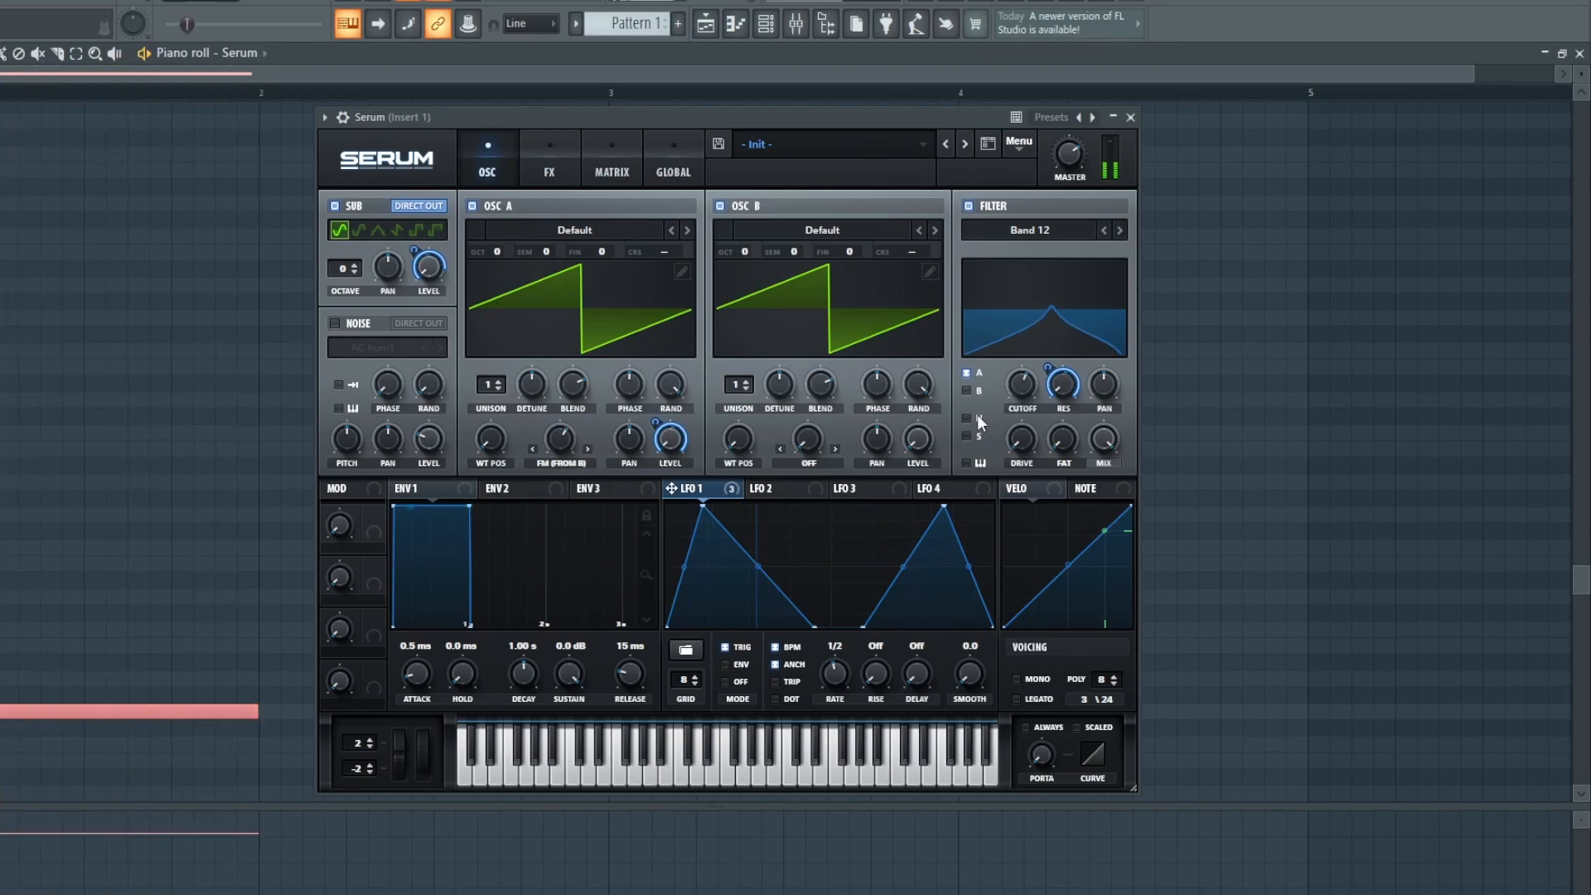
mouse_move(696, 486)
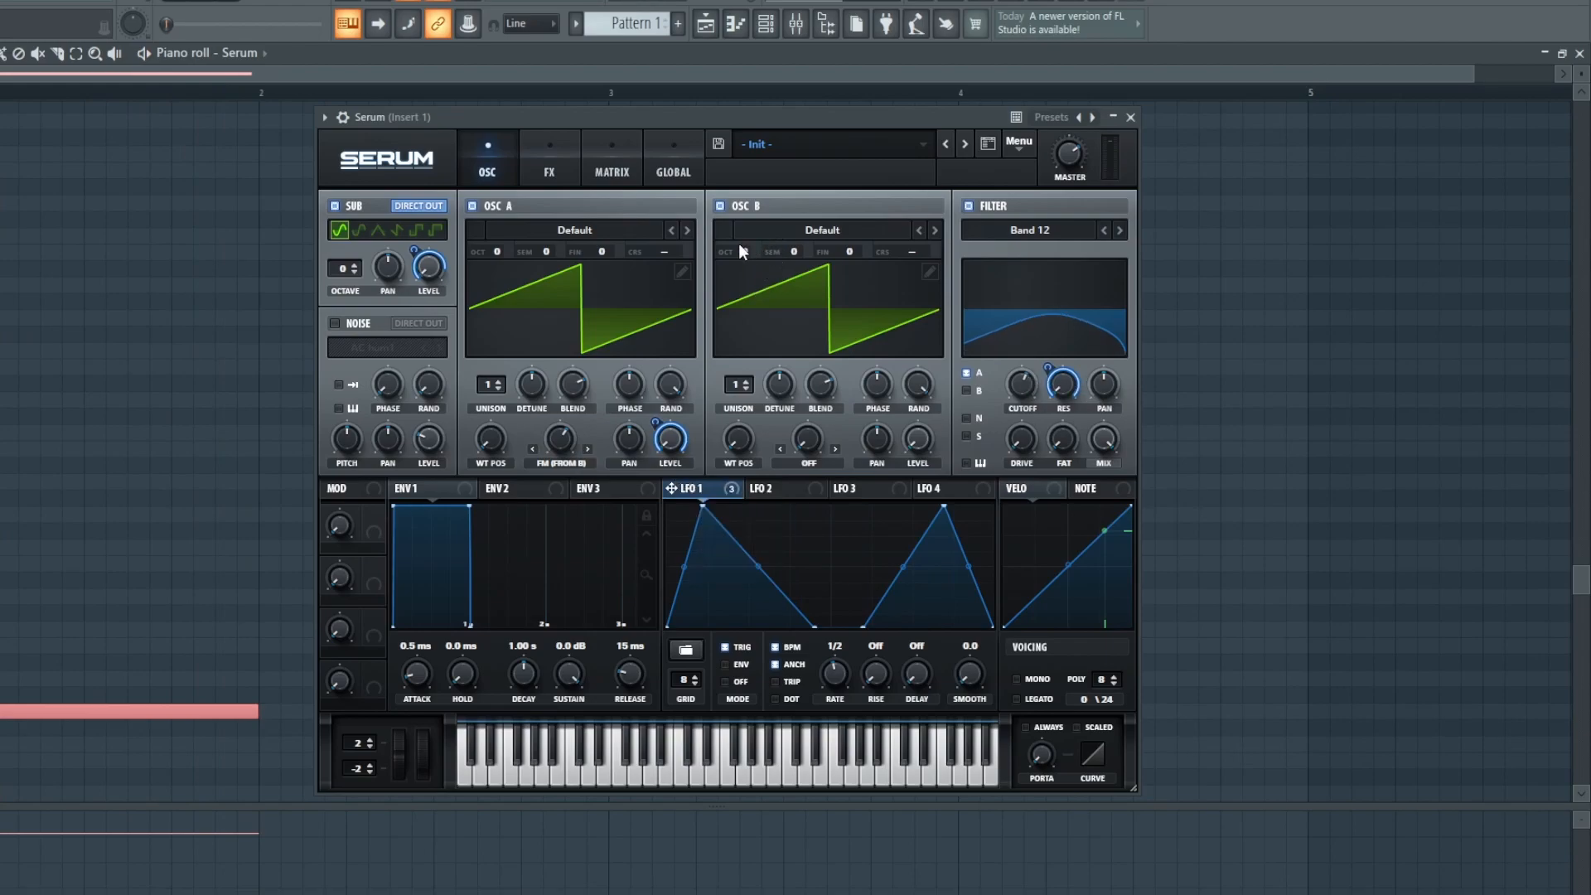
Set Osc B's octave to +2 and Osc A's FM warp amount to 53% while auditioning
scroll(738, 241, up, 1)
key(space)
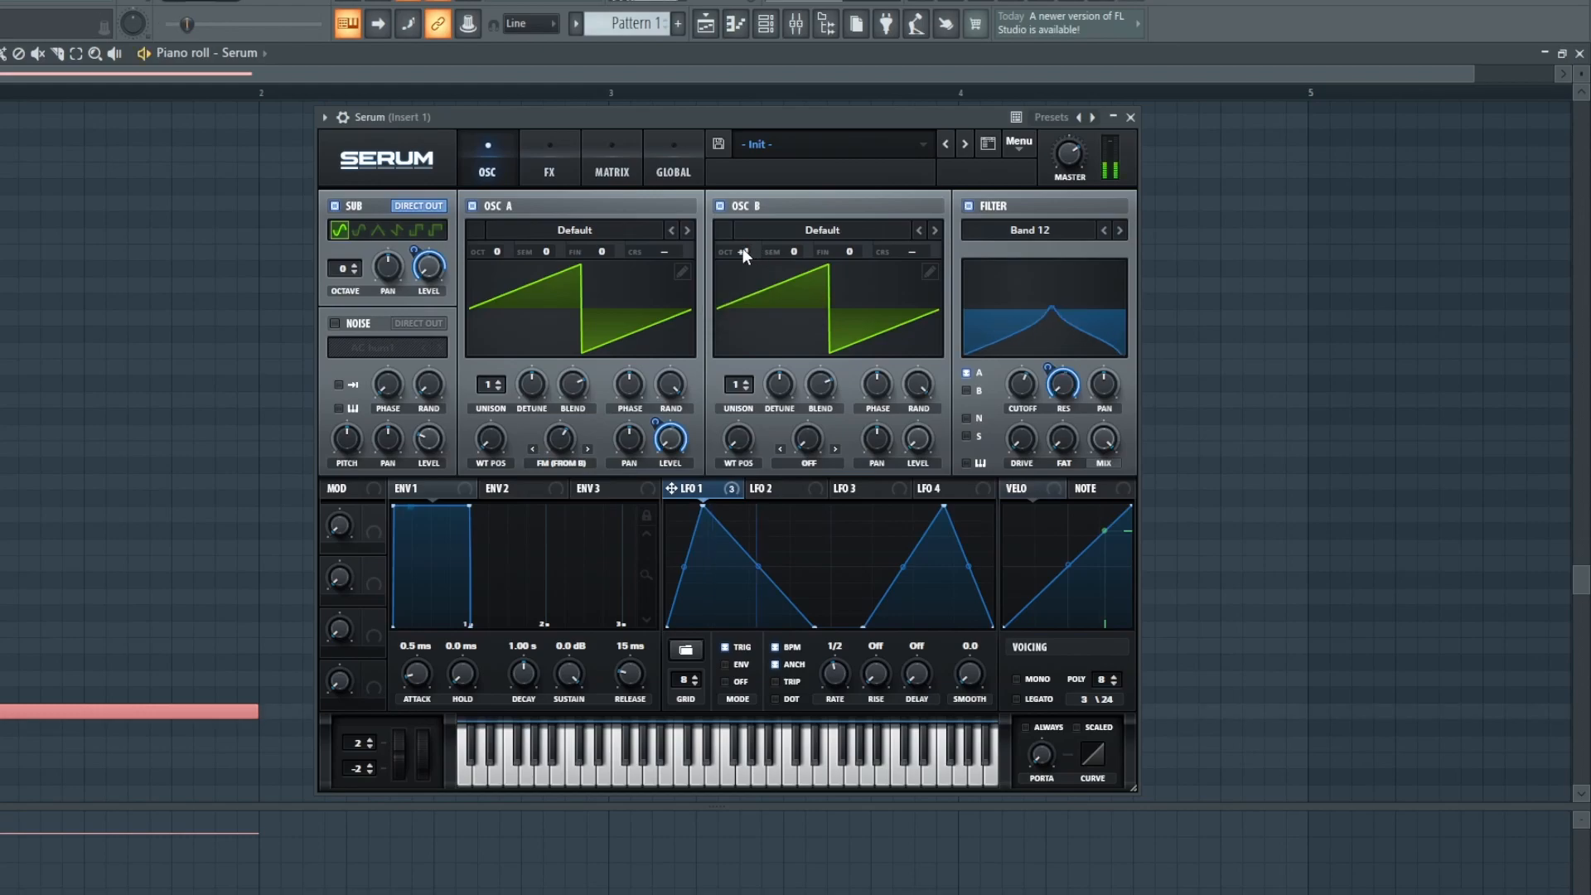
scroll(769, 250, up, 1)
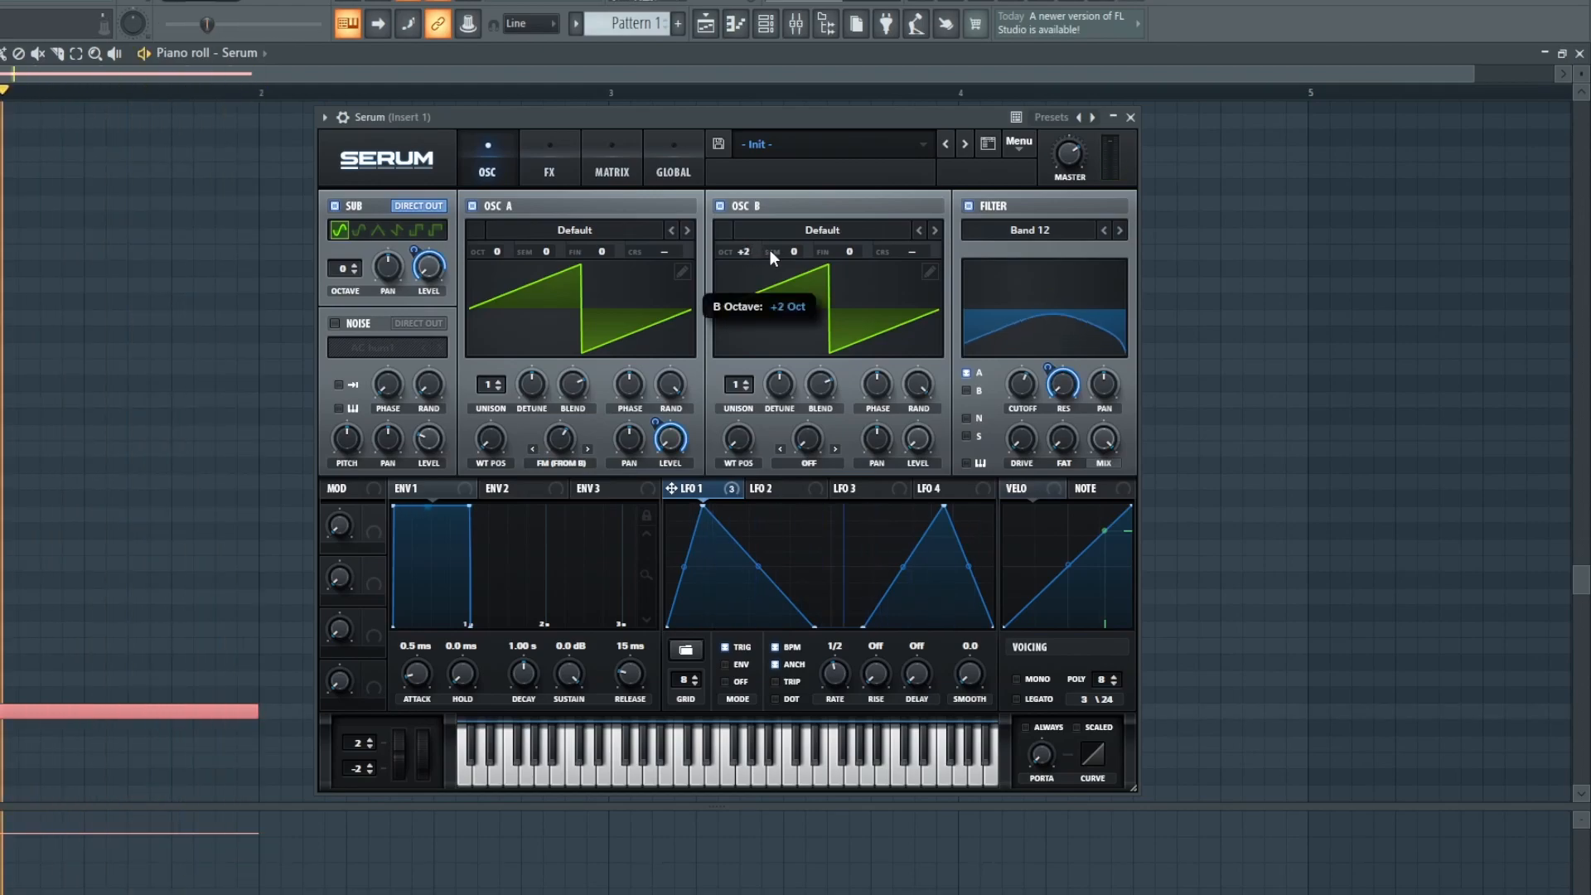
scroll(560, 439, up, 1)
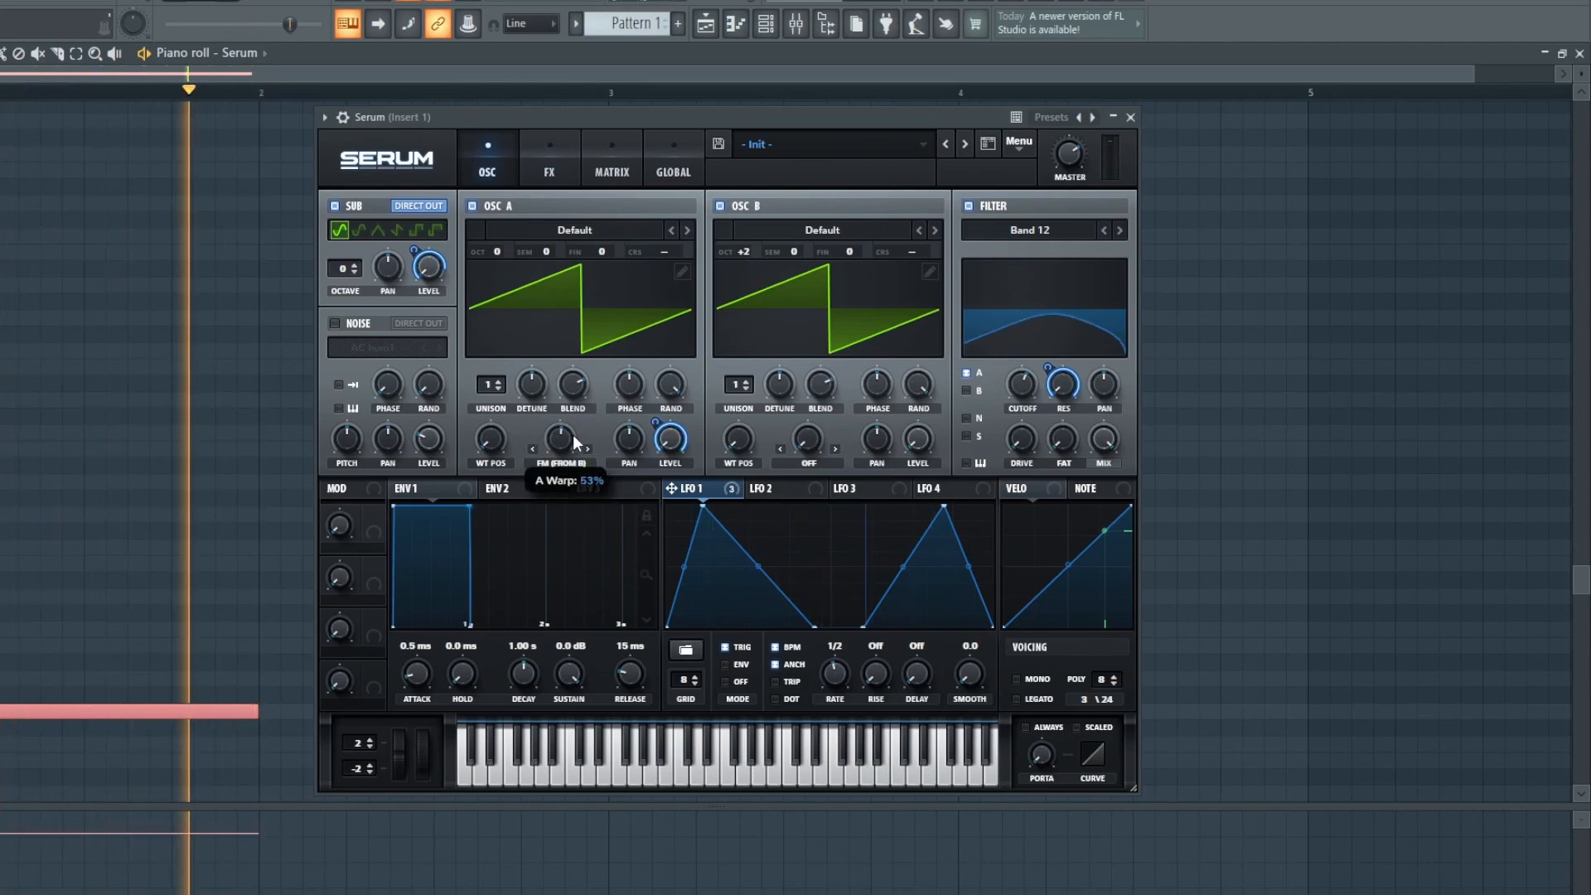
Stop playback and reset the filter cutoff to its default value
mouse_move(1005, 397)
scroll(1018, 385, down, 2)
key(space)
right_click(1017, 383)
click(1059, 435)
right_click(1017, 384)
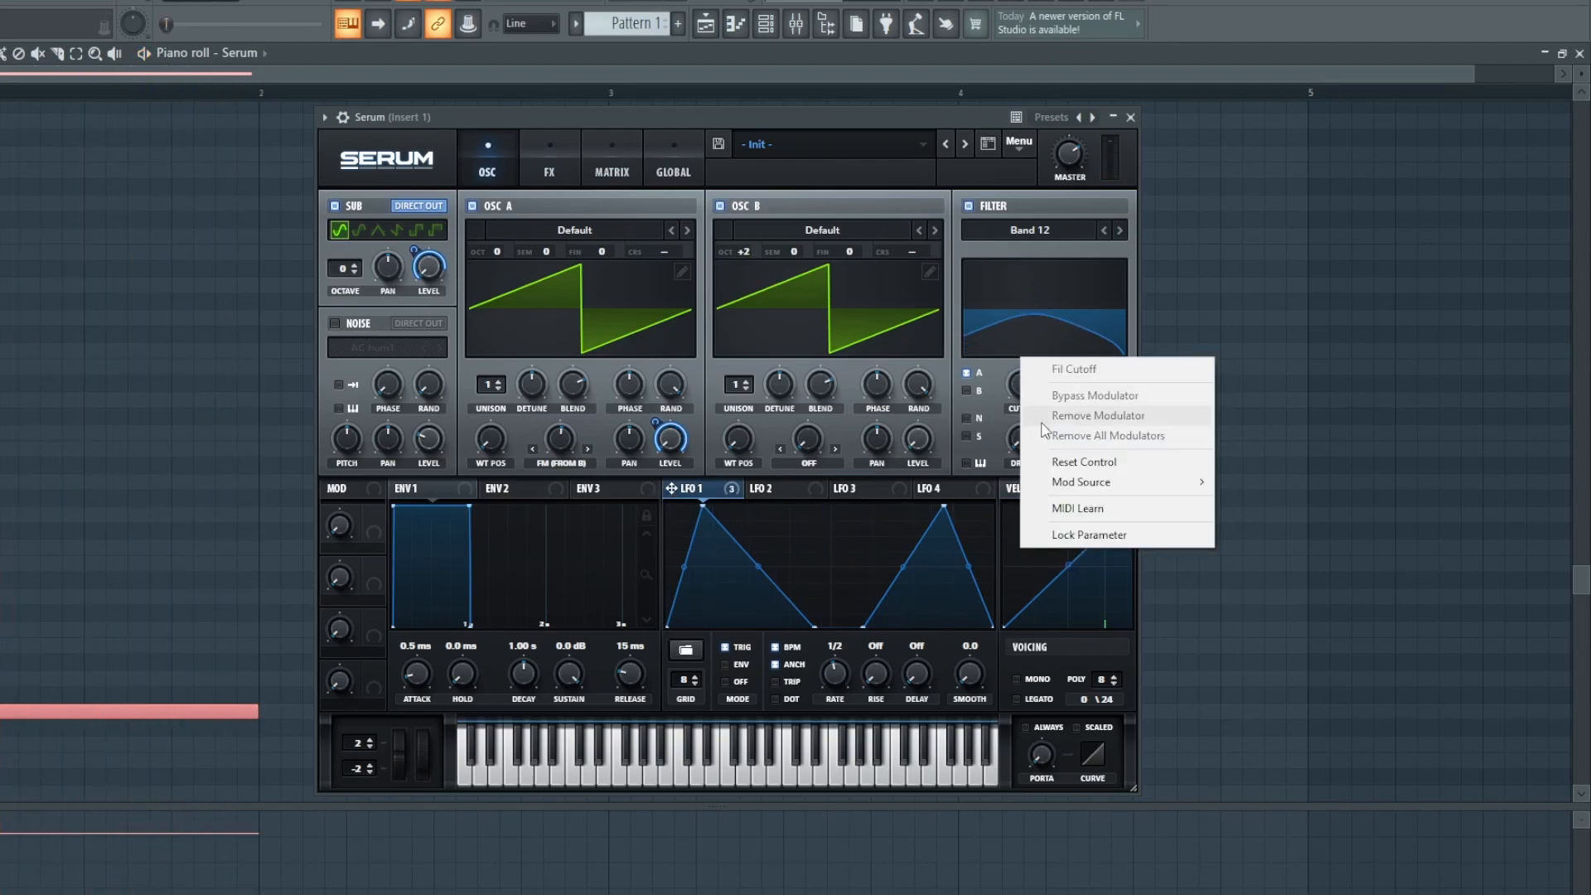
click(1058, 460)
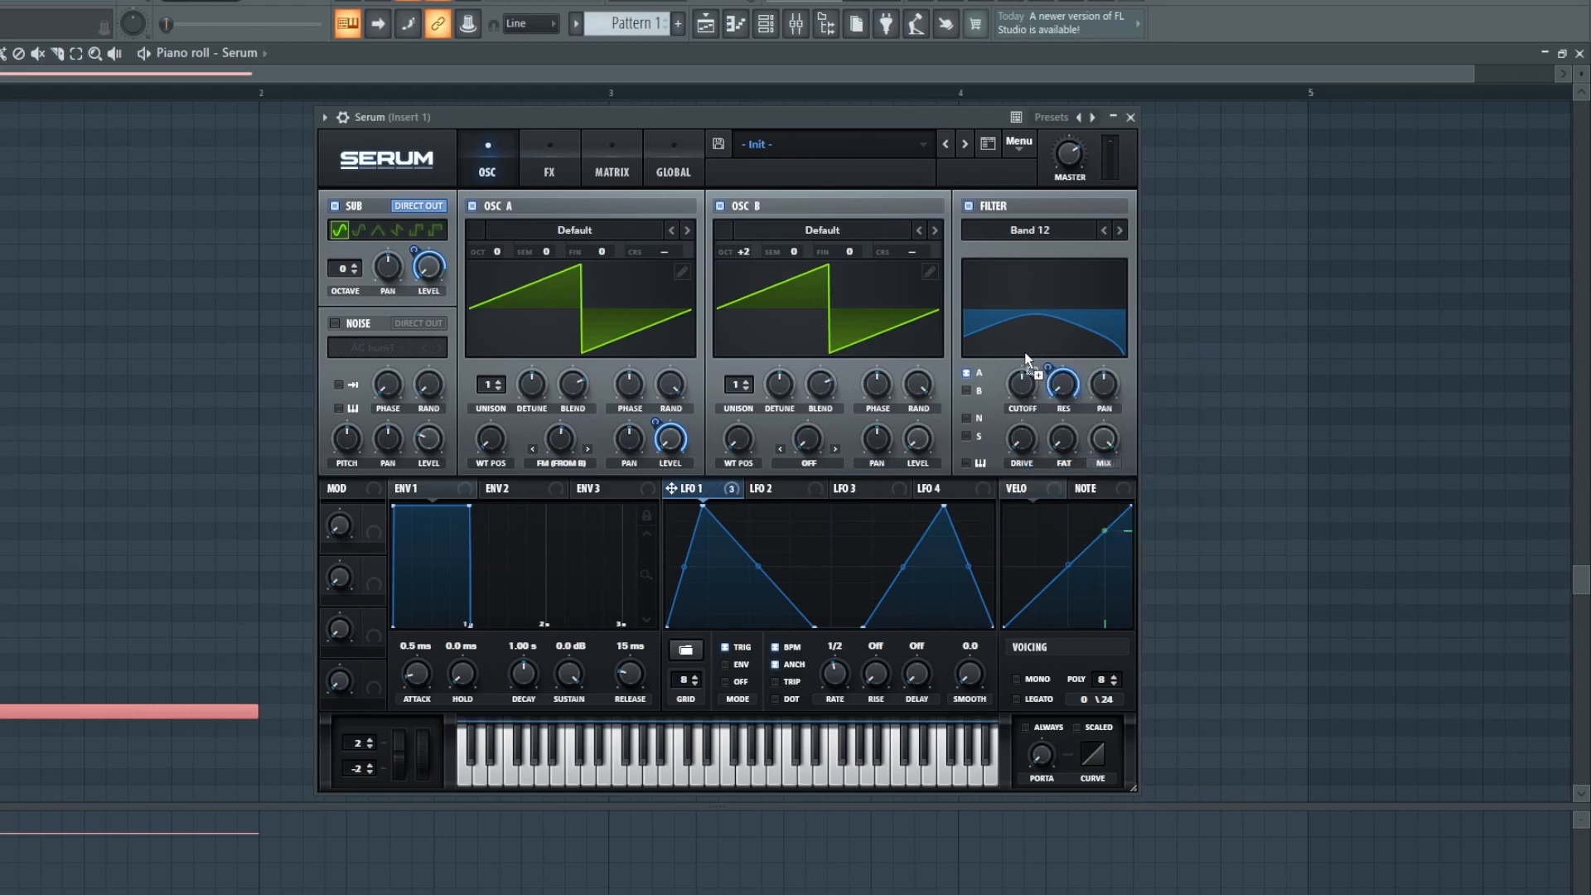
Modulate the filter cutoff with LFO 1 and set its base value to about 425 Hz during playback
drag(1011, 377, 1015, 381)
key(space)
drag(1003, 375, 1000, 379)
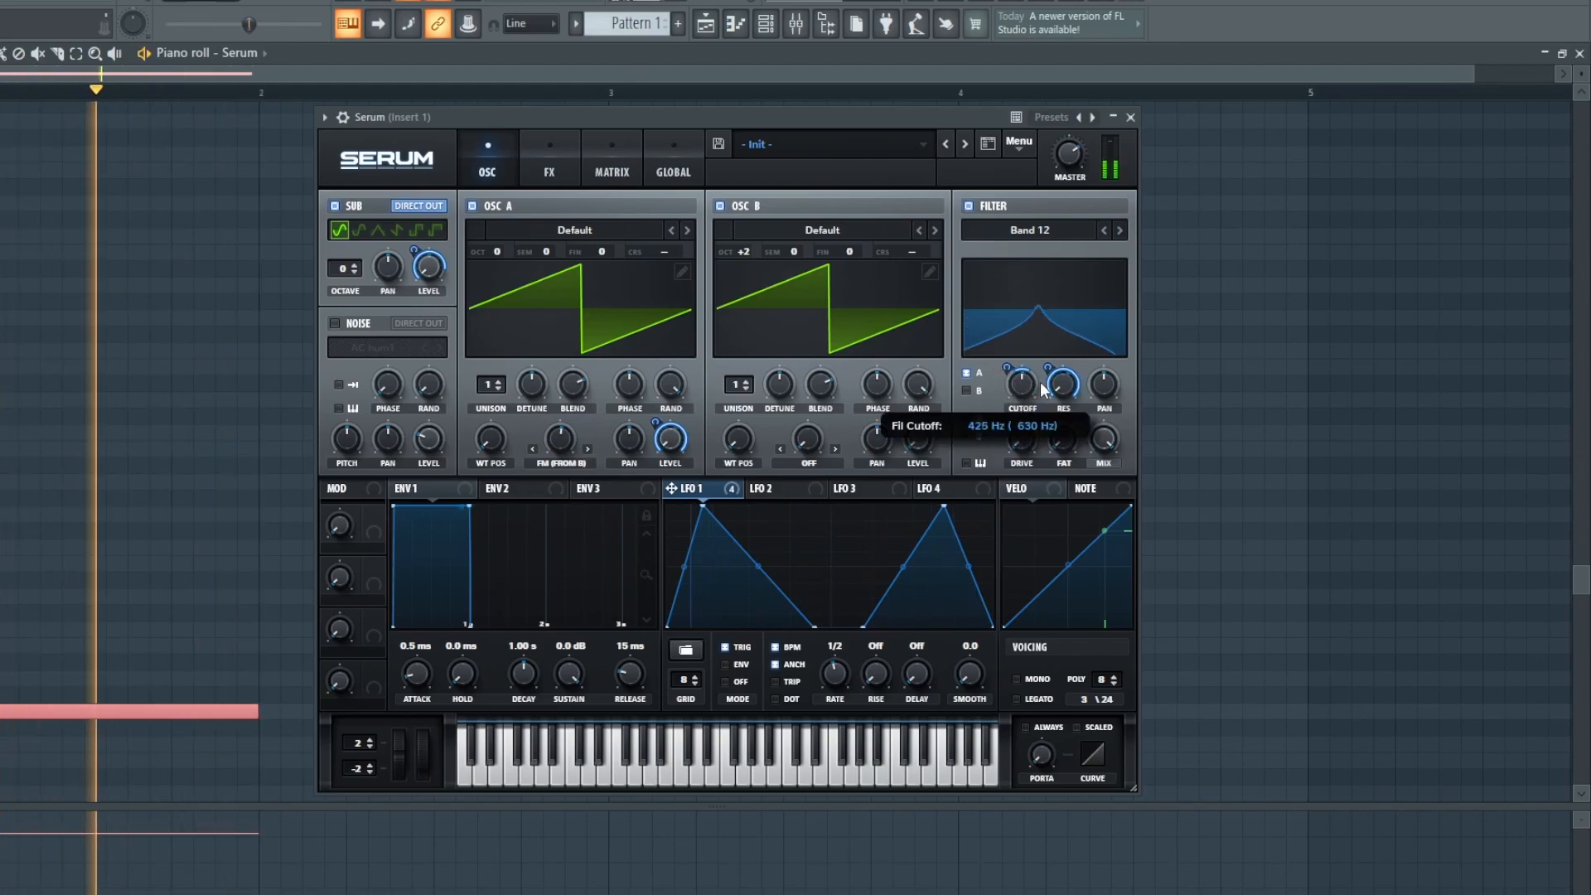
Add a top point to each of LFO 1's two peaks to widen them into flat-topped shapes
double_click(721, 521)
drag(720, 514, 778, 506)
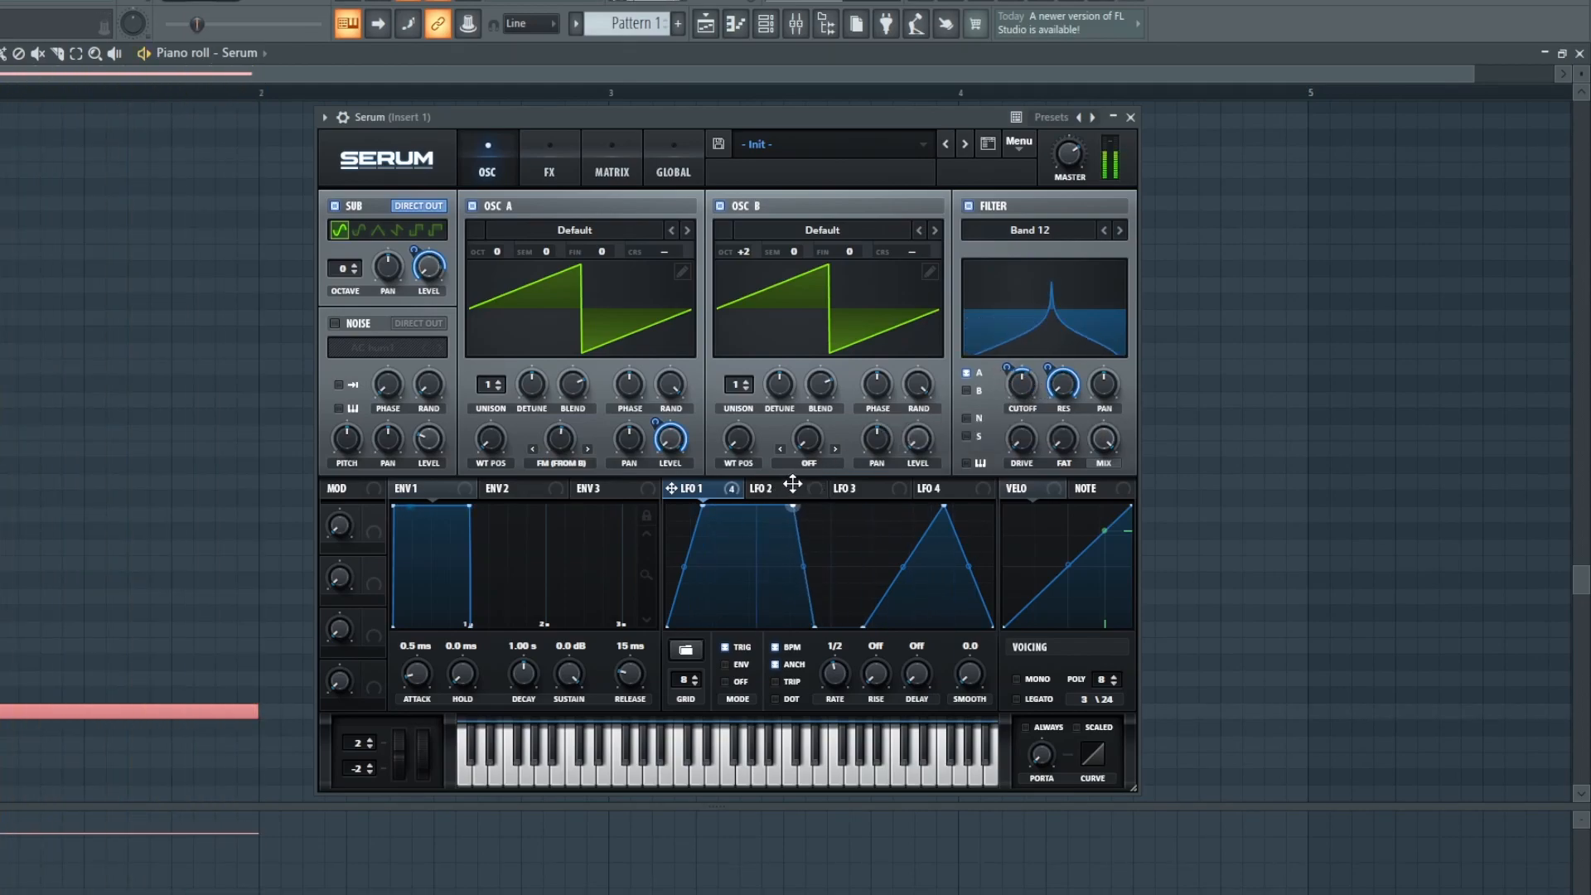
double_click(931, 519)
drag(931, 520, 917, 494)
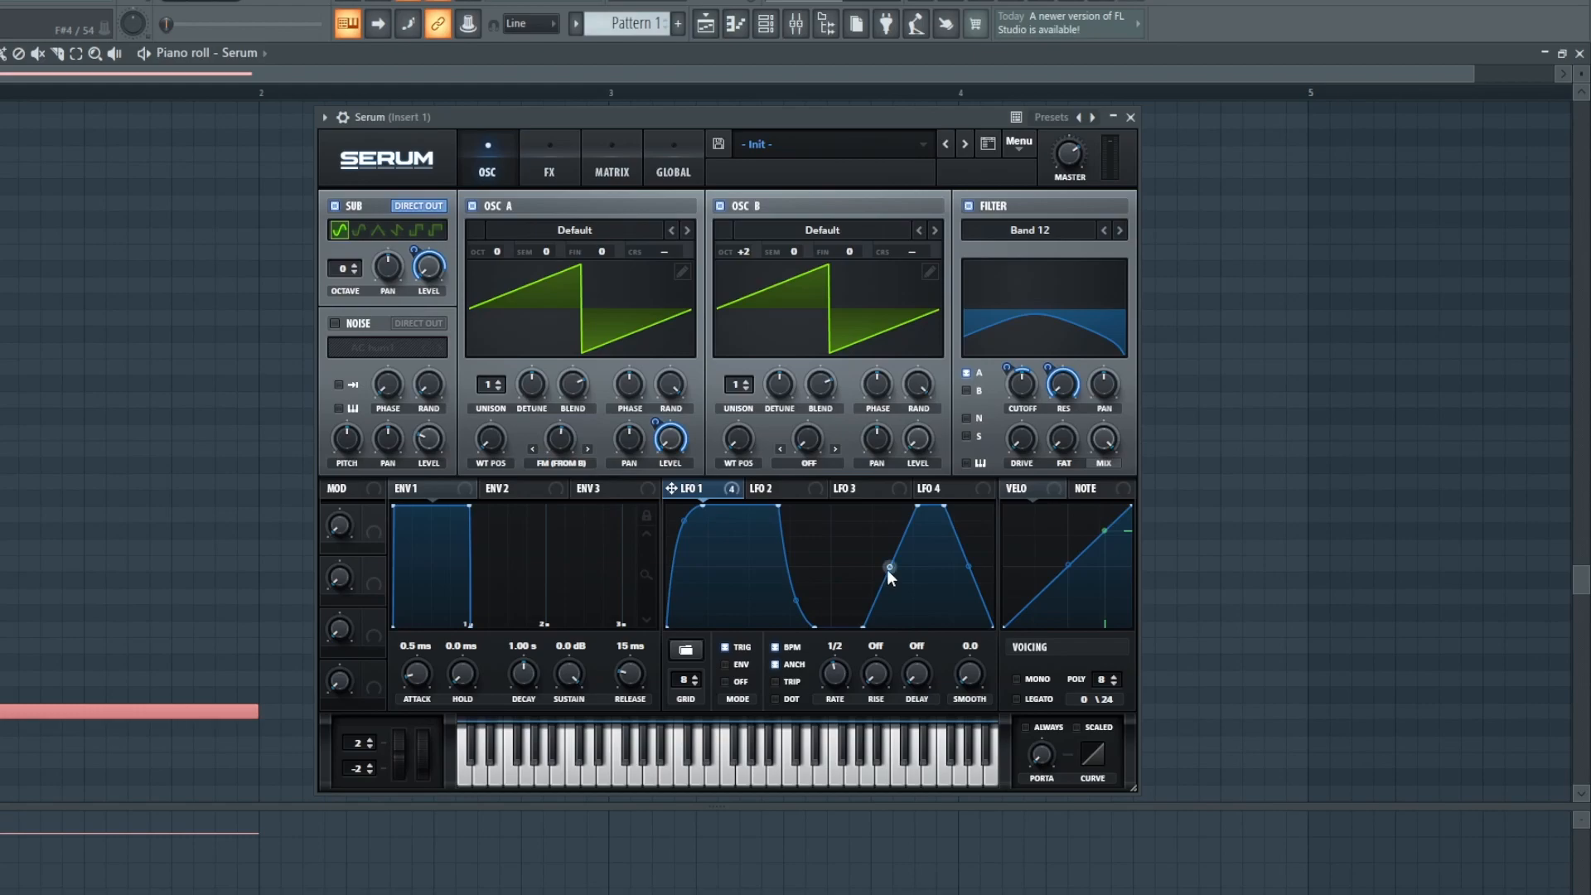
Curve the slopes of LFO 1's second peak during playback and lower the filter cutoff to about 213 Hz
key(space)
mouse_move(972, 551)
mouse_down()
mouse_move(968, 525)
mouse_move(976, 565)
mouse_up()
drag(889, 599, 885, 571)
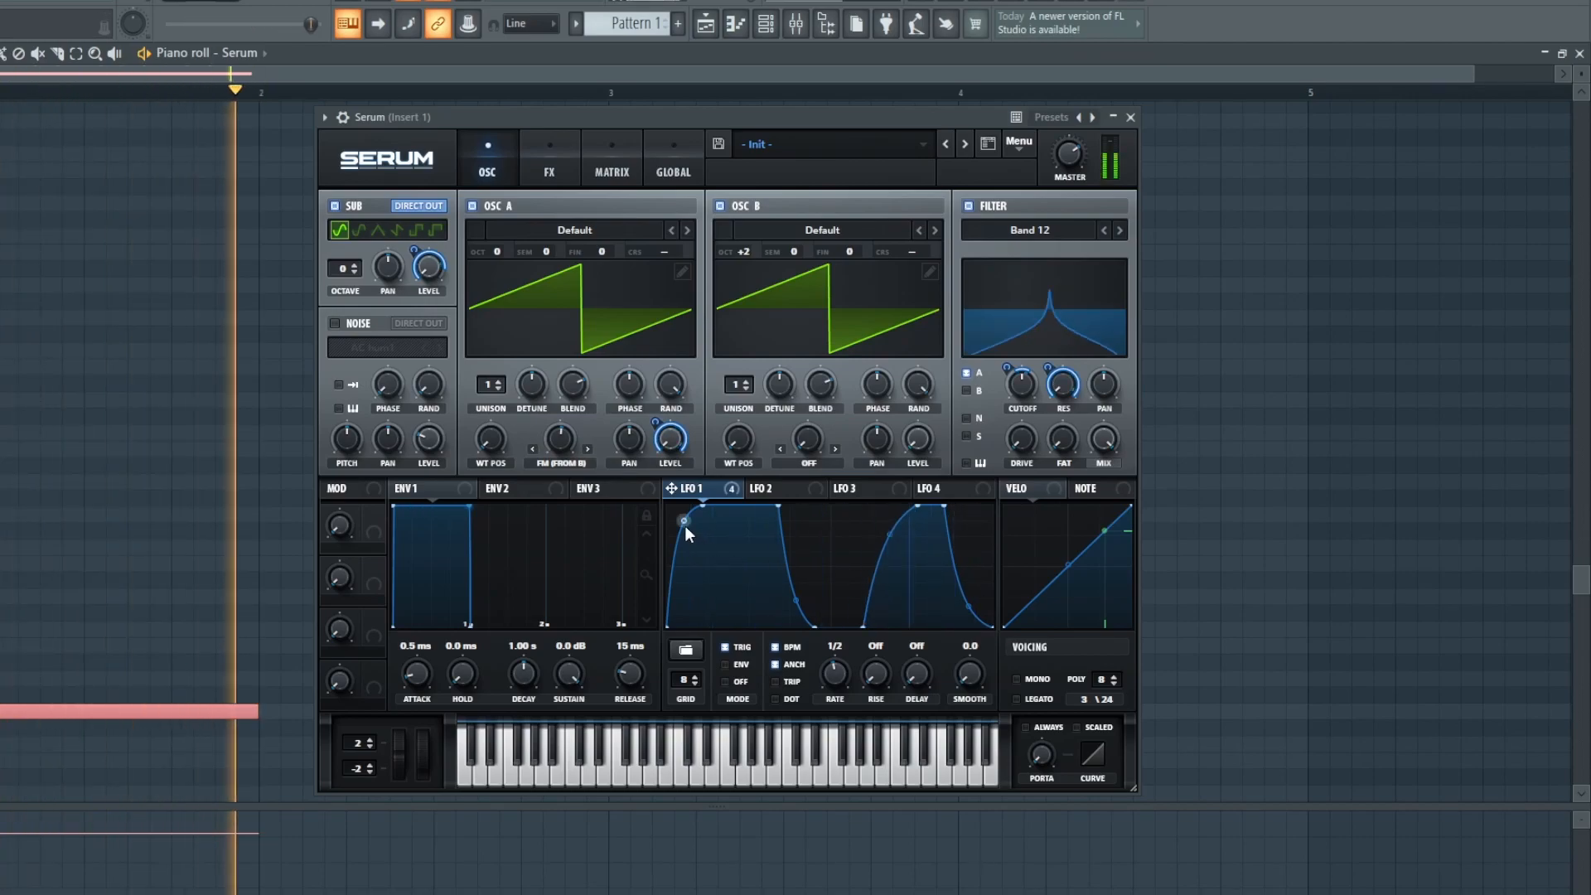
mouse_move(1027, 389)
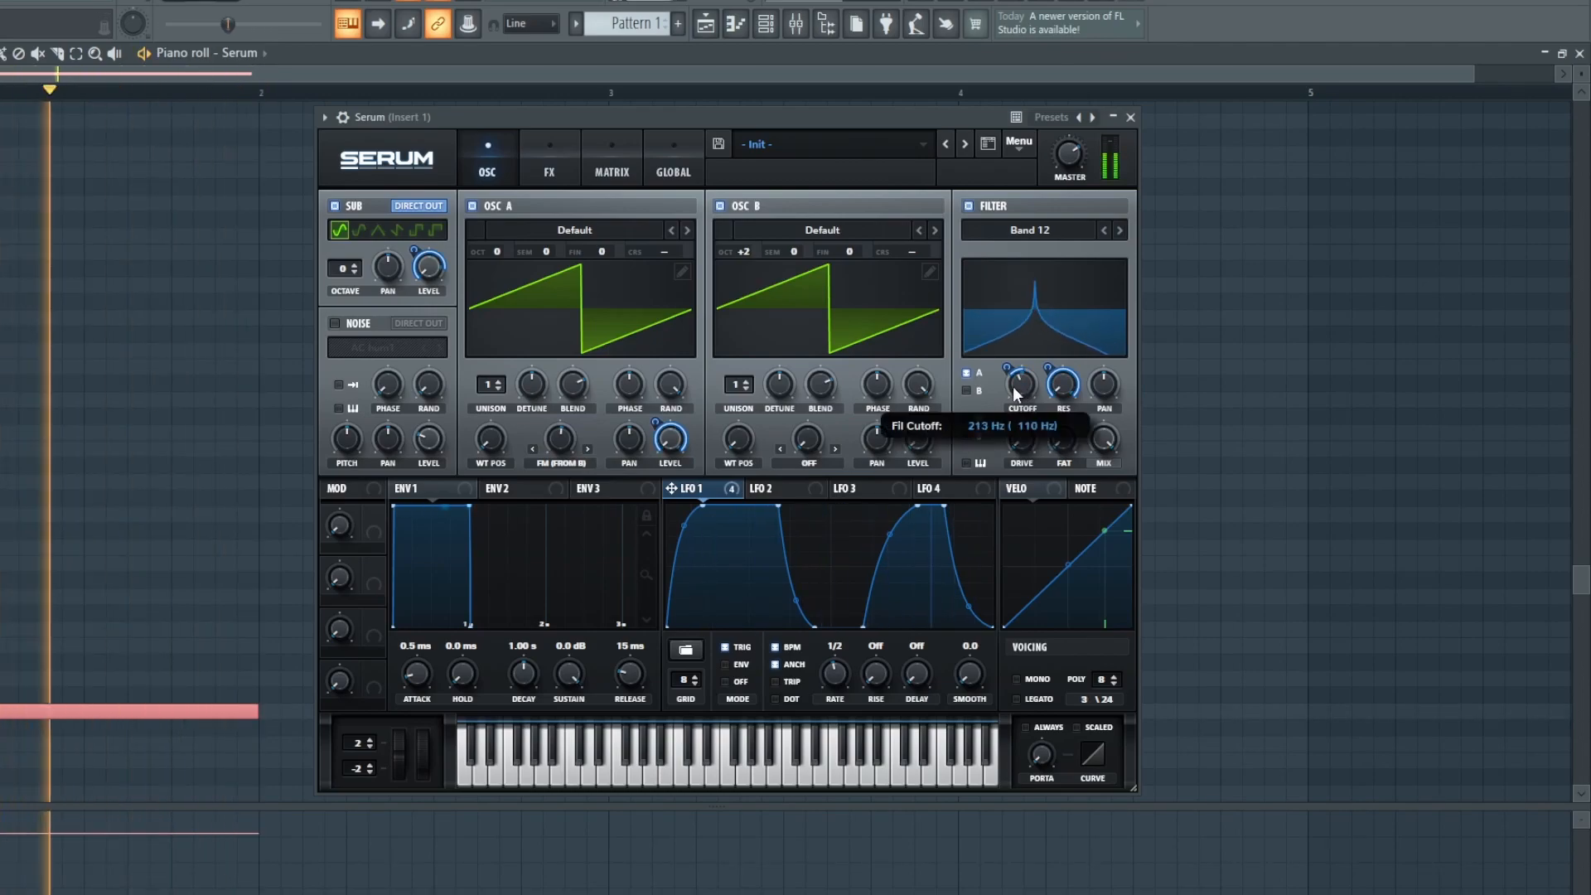
Audition the Hyper effect at about 26% mix during playback, and switch it off again
key(space)
click(550, 157)
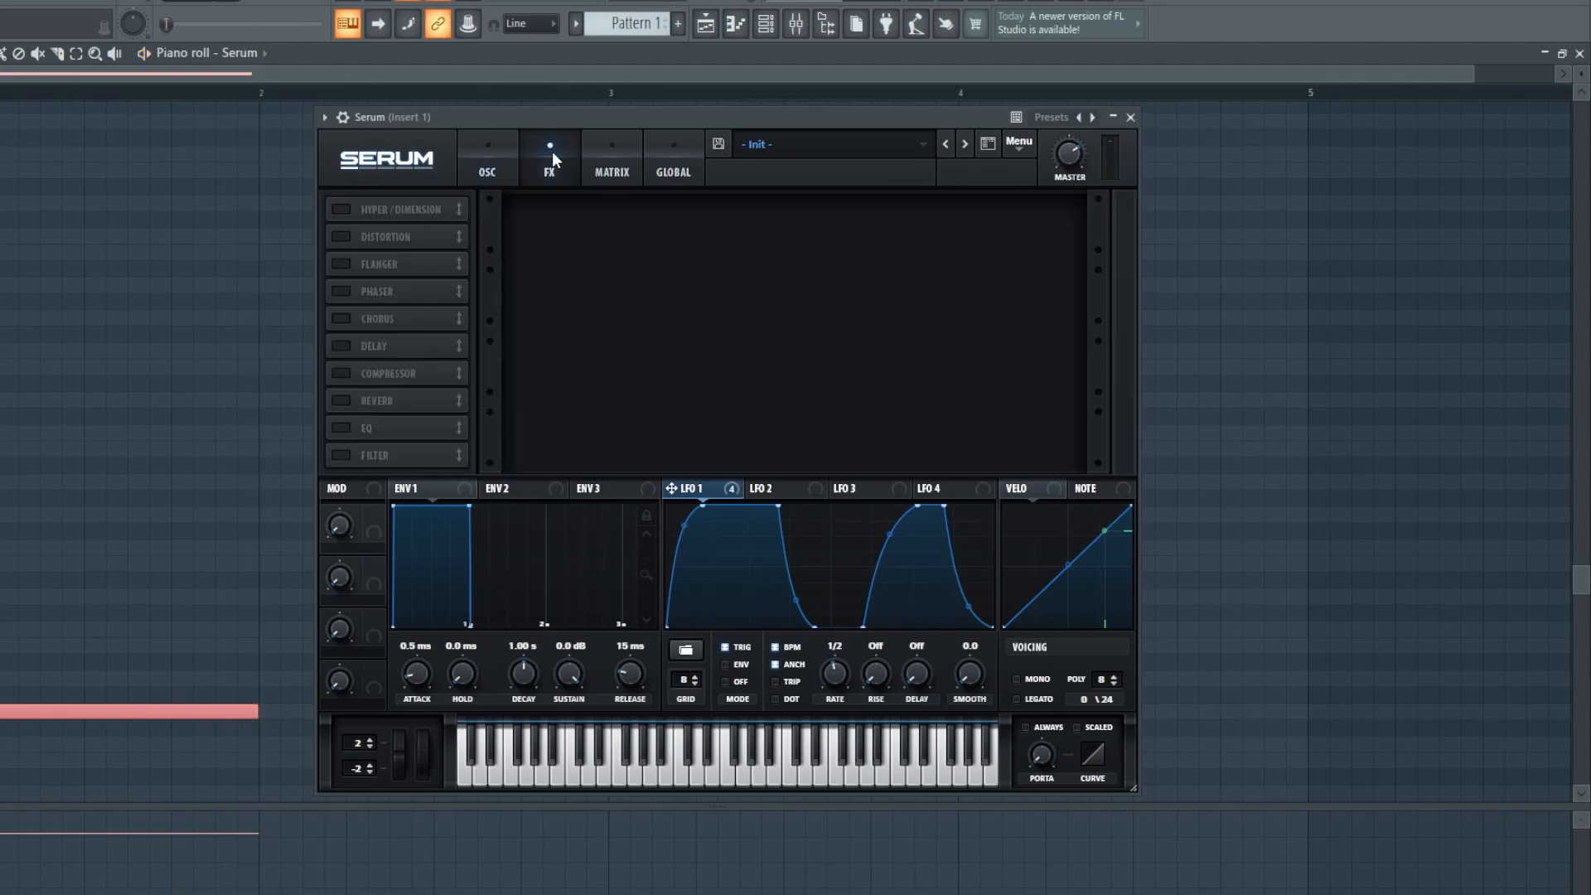
click(340, 210)
mouse_move(814, 211)
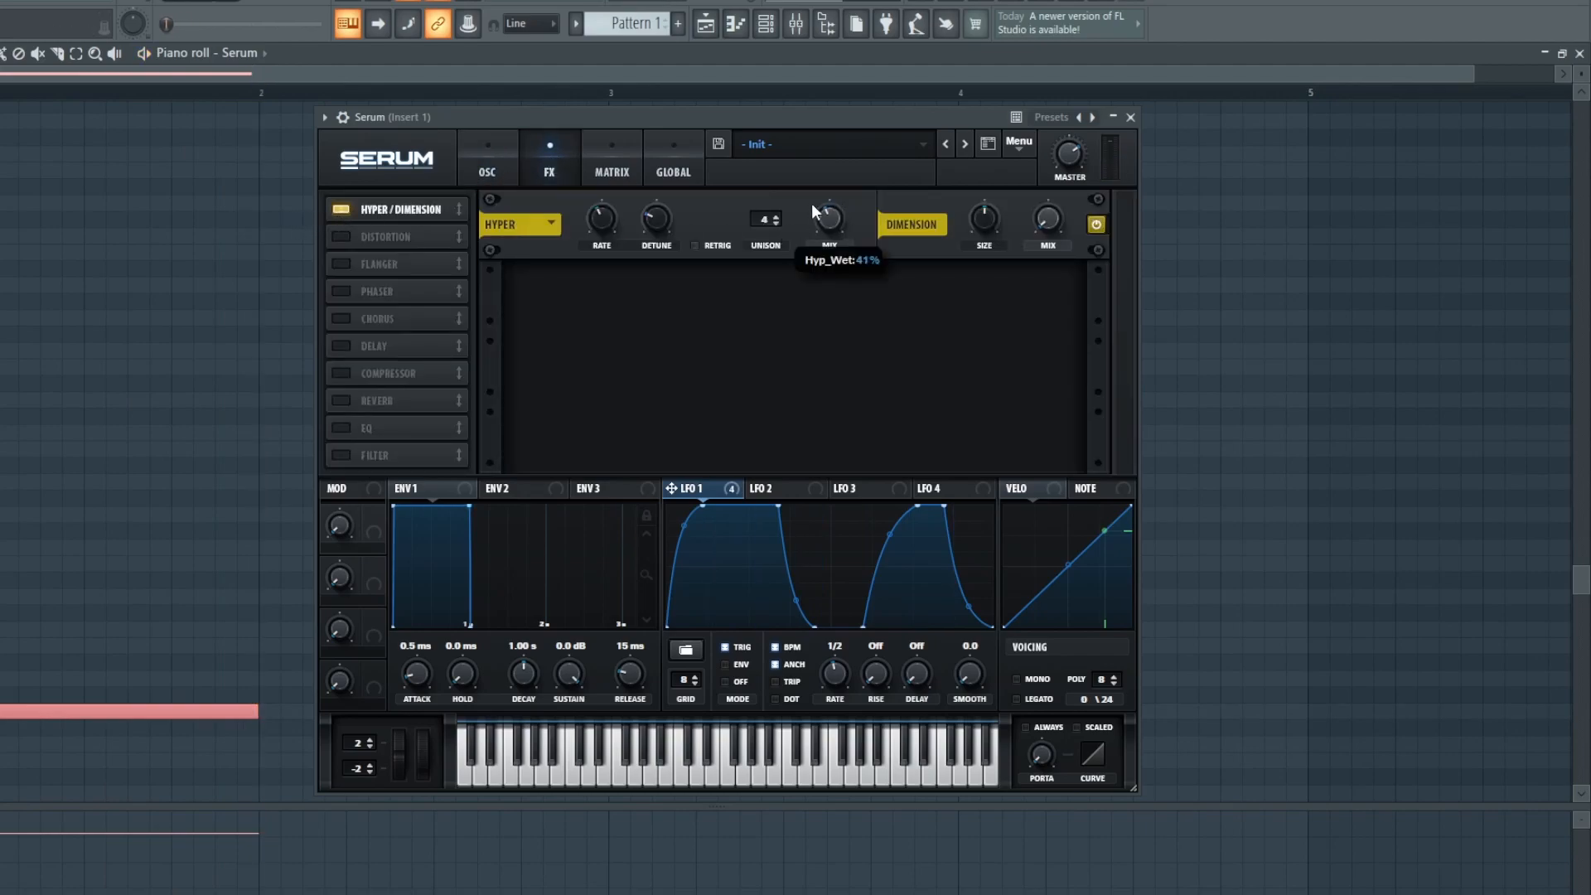
key(space)
drag(813, 204, 839, 221)
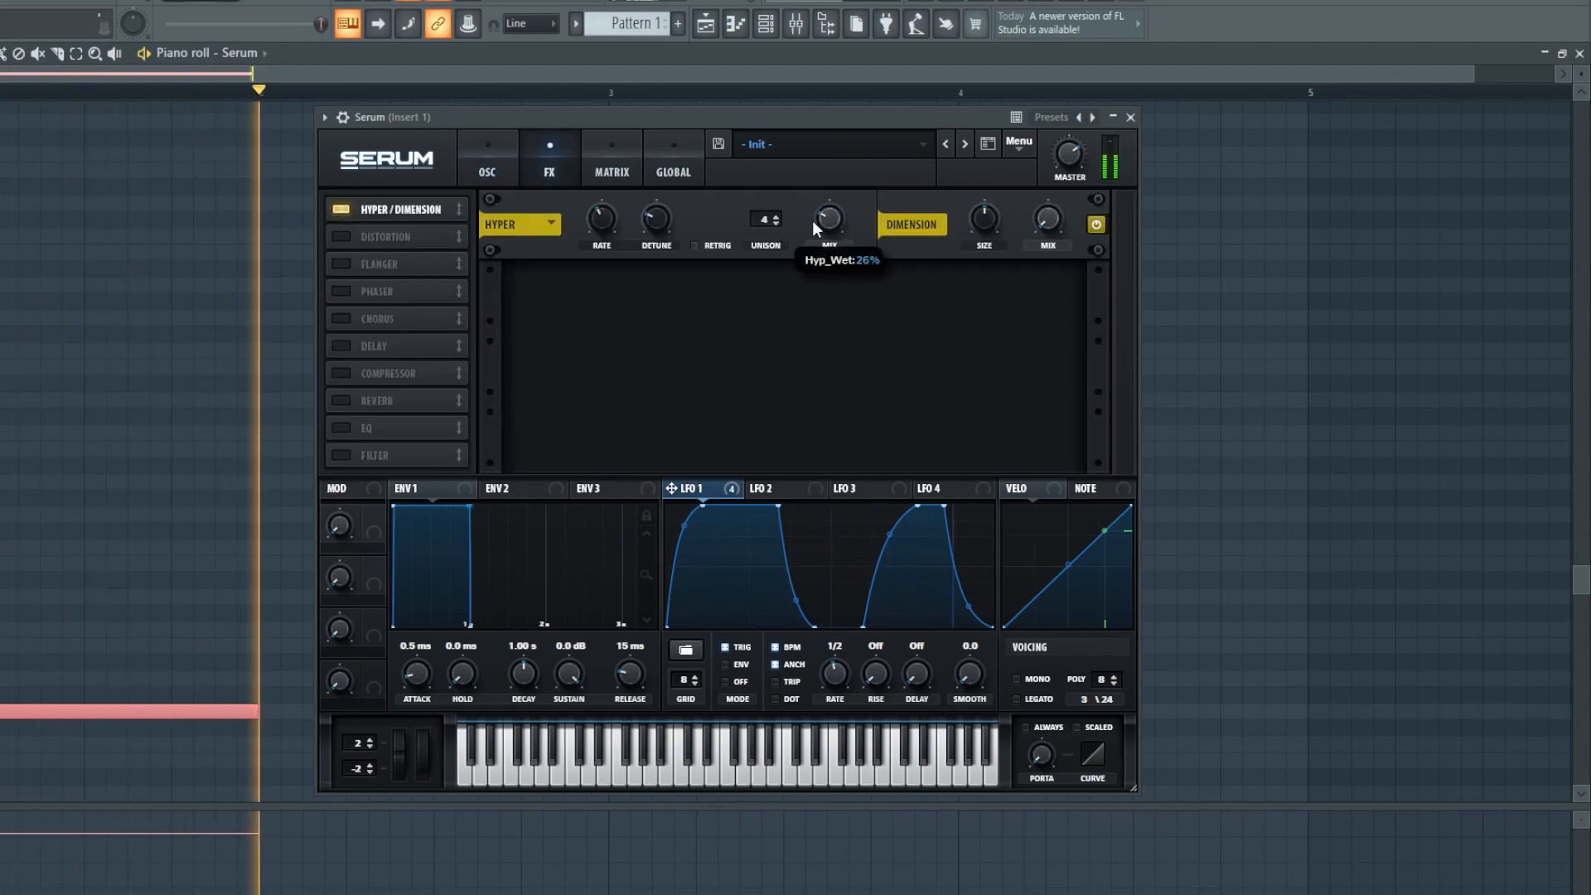
click(340, 210)
Enable a HardClip distortion, modulate its drive and mix with LFO 1, and audition the result
click(341, 237)
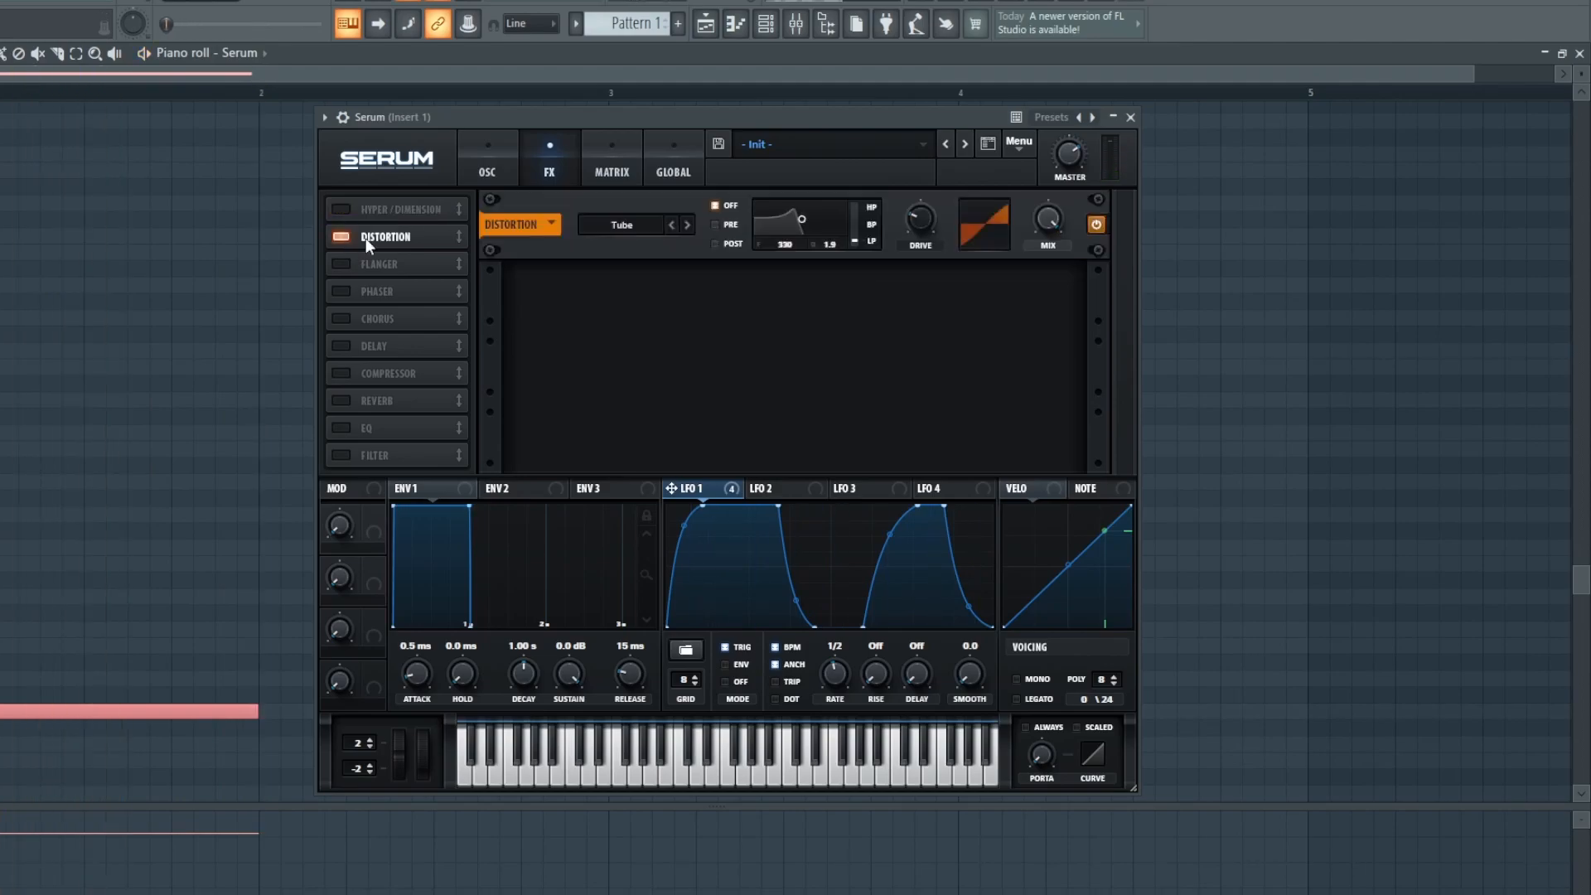
click(646, 225)
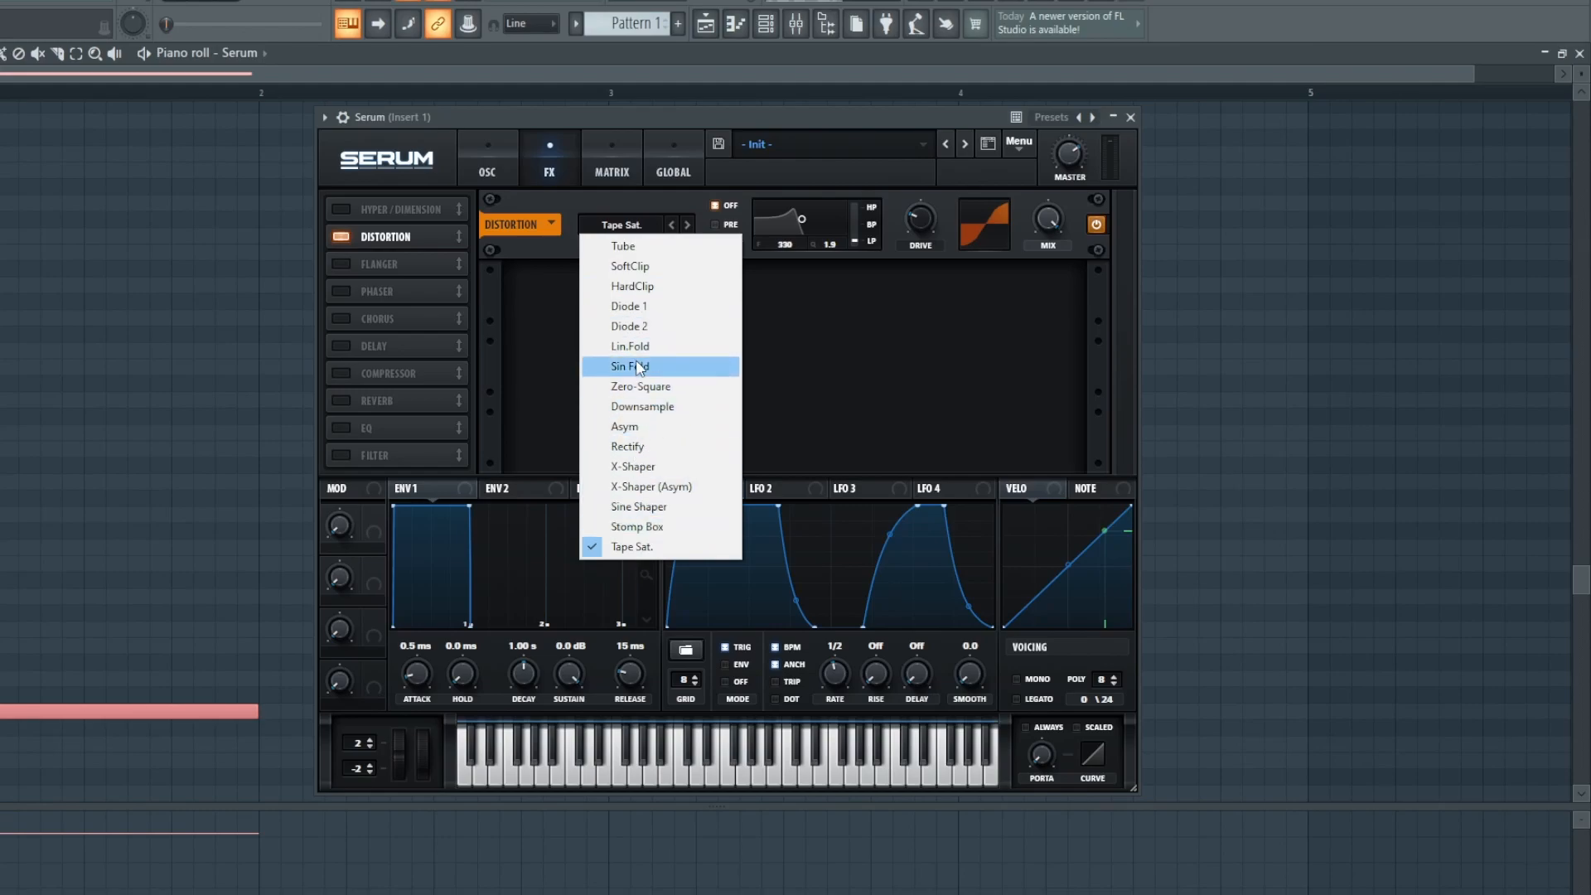
click(649, 306)
drag(689, 495, 926, 219)
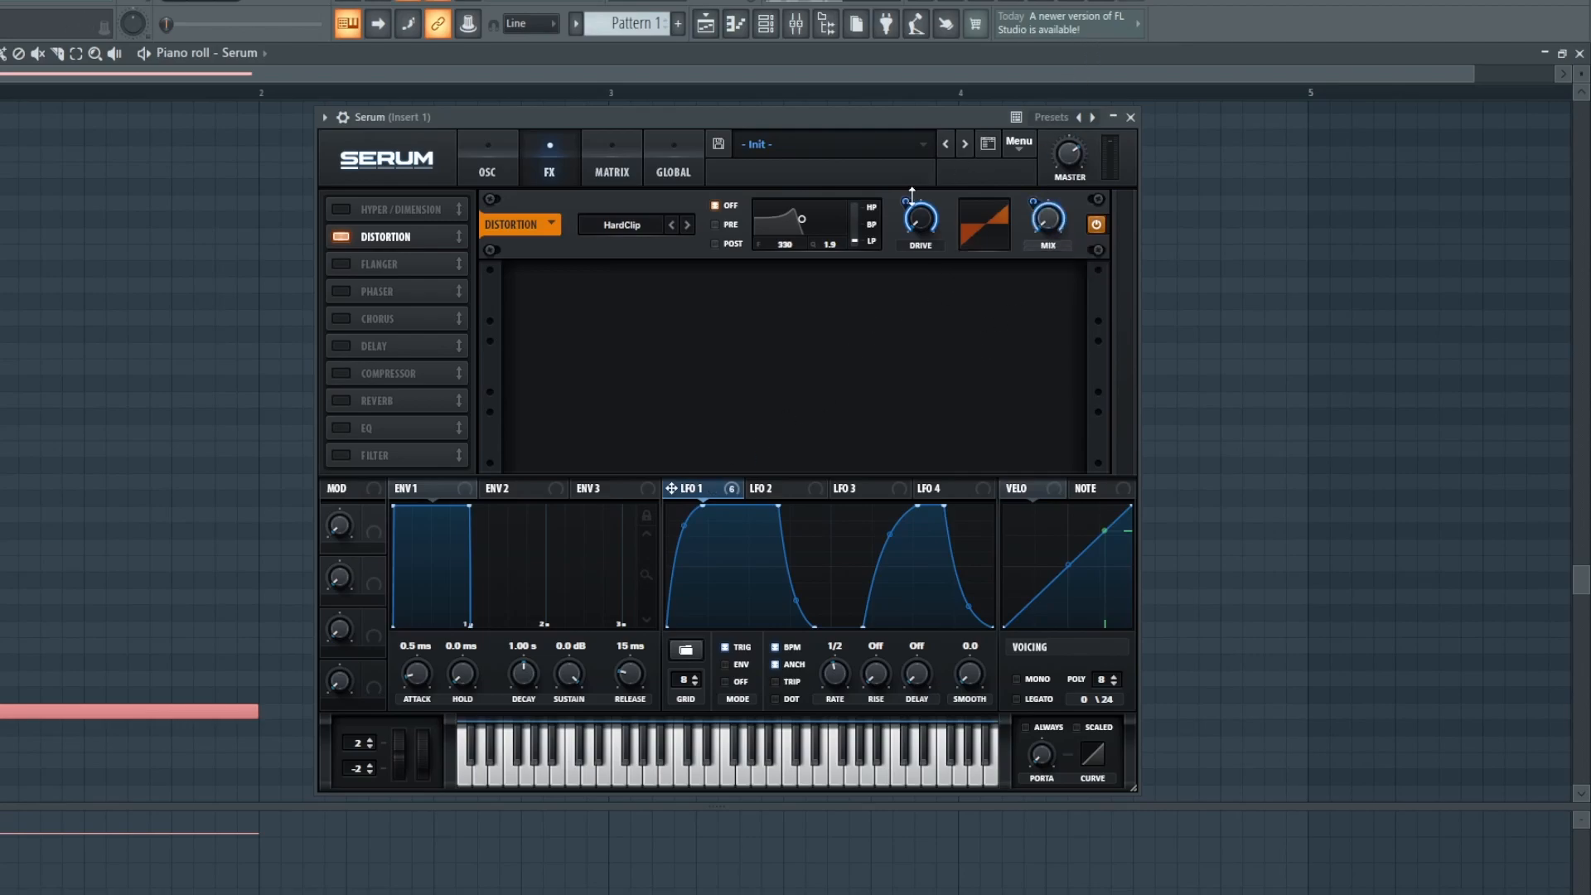
key(space)
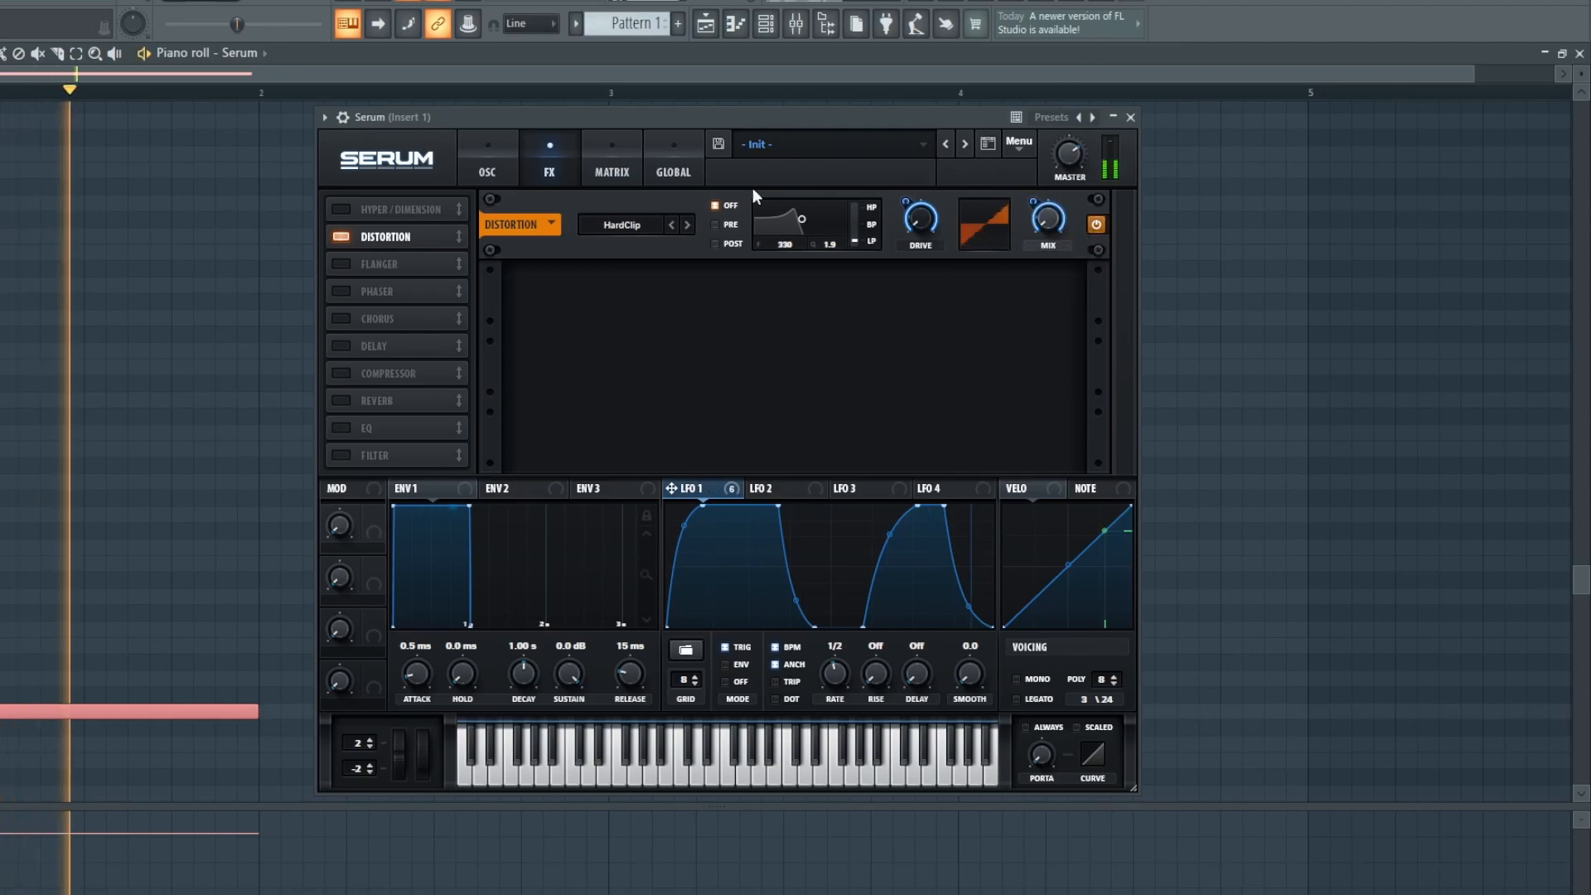
click(487, 166)
key(space)
Set the oscillator filter's cutoff to about 542 Hz during playback
click(535, 158)
click(504, 154)
click(540, 157)
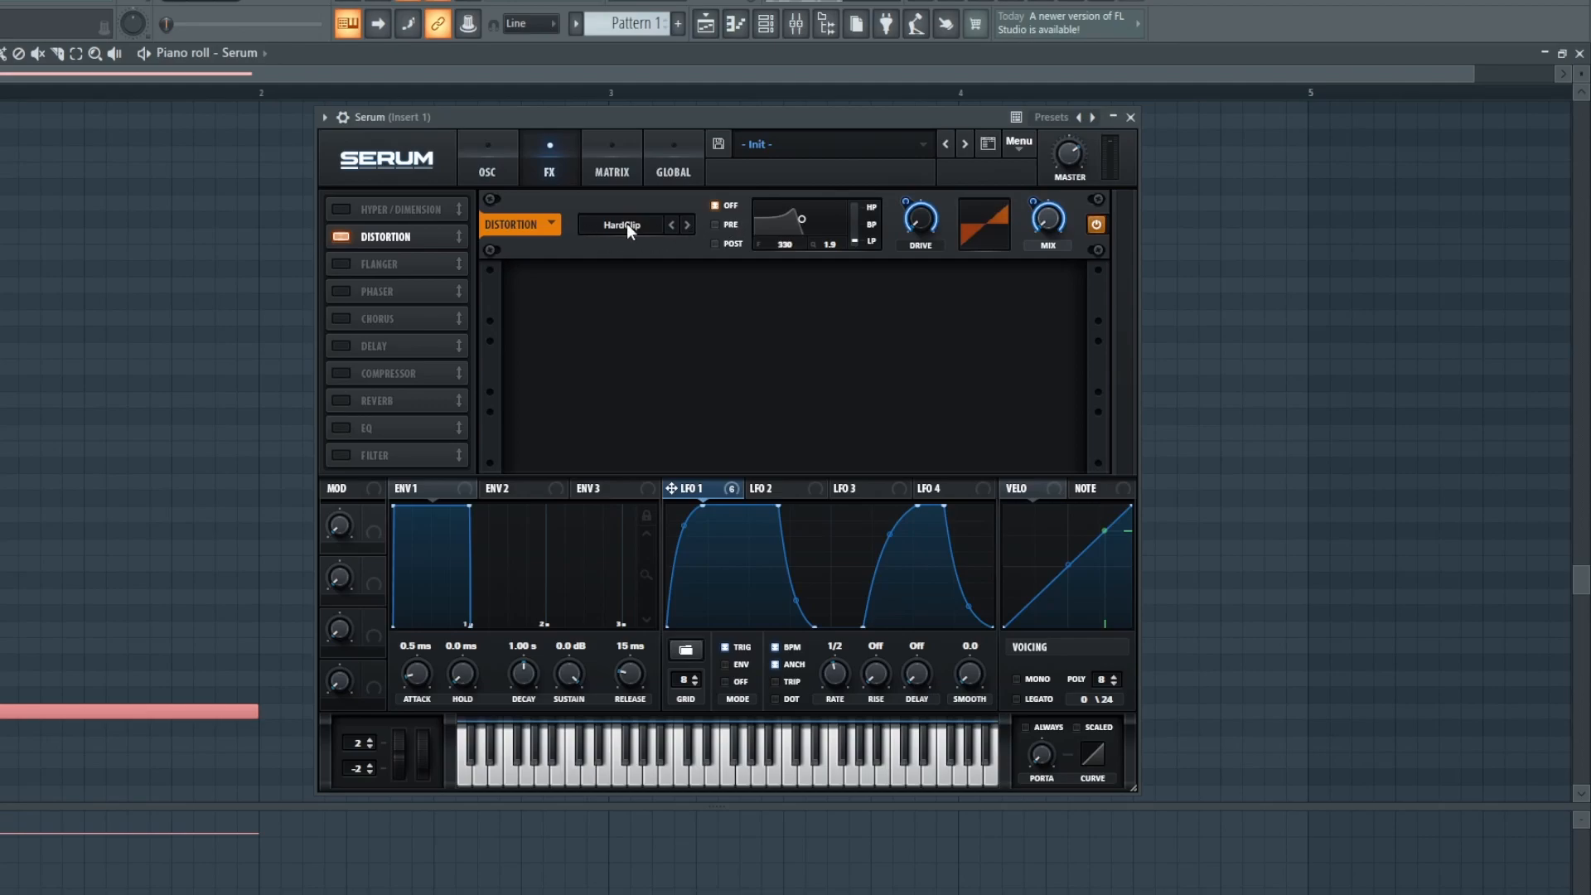
click(497, 143)
key(space)
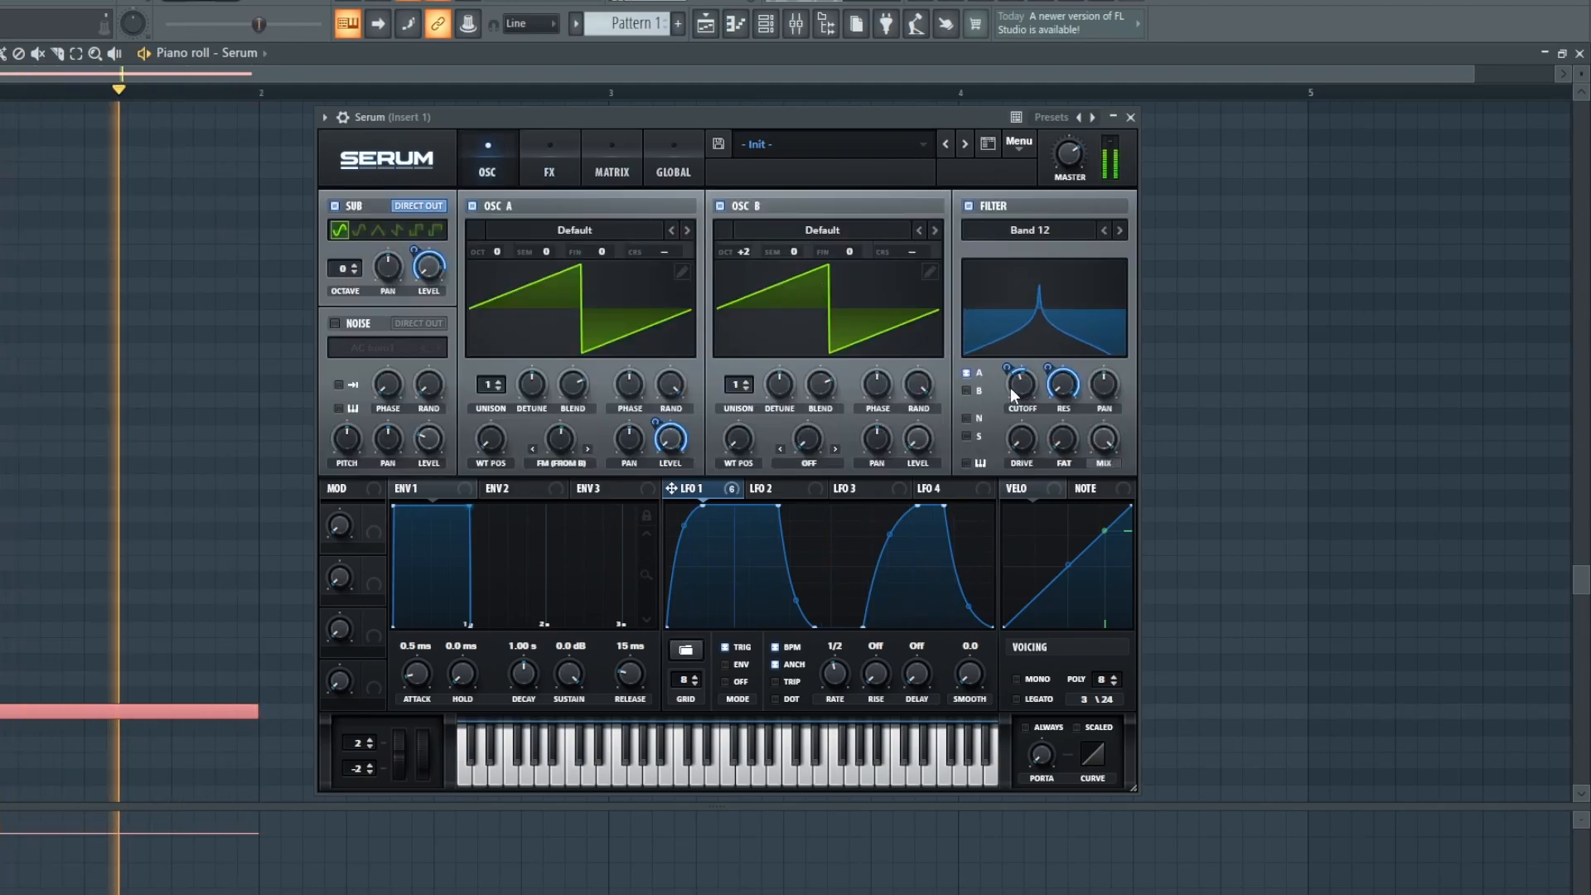
drag(1009, 388, 1027, 390)
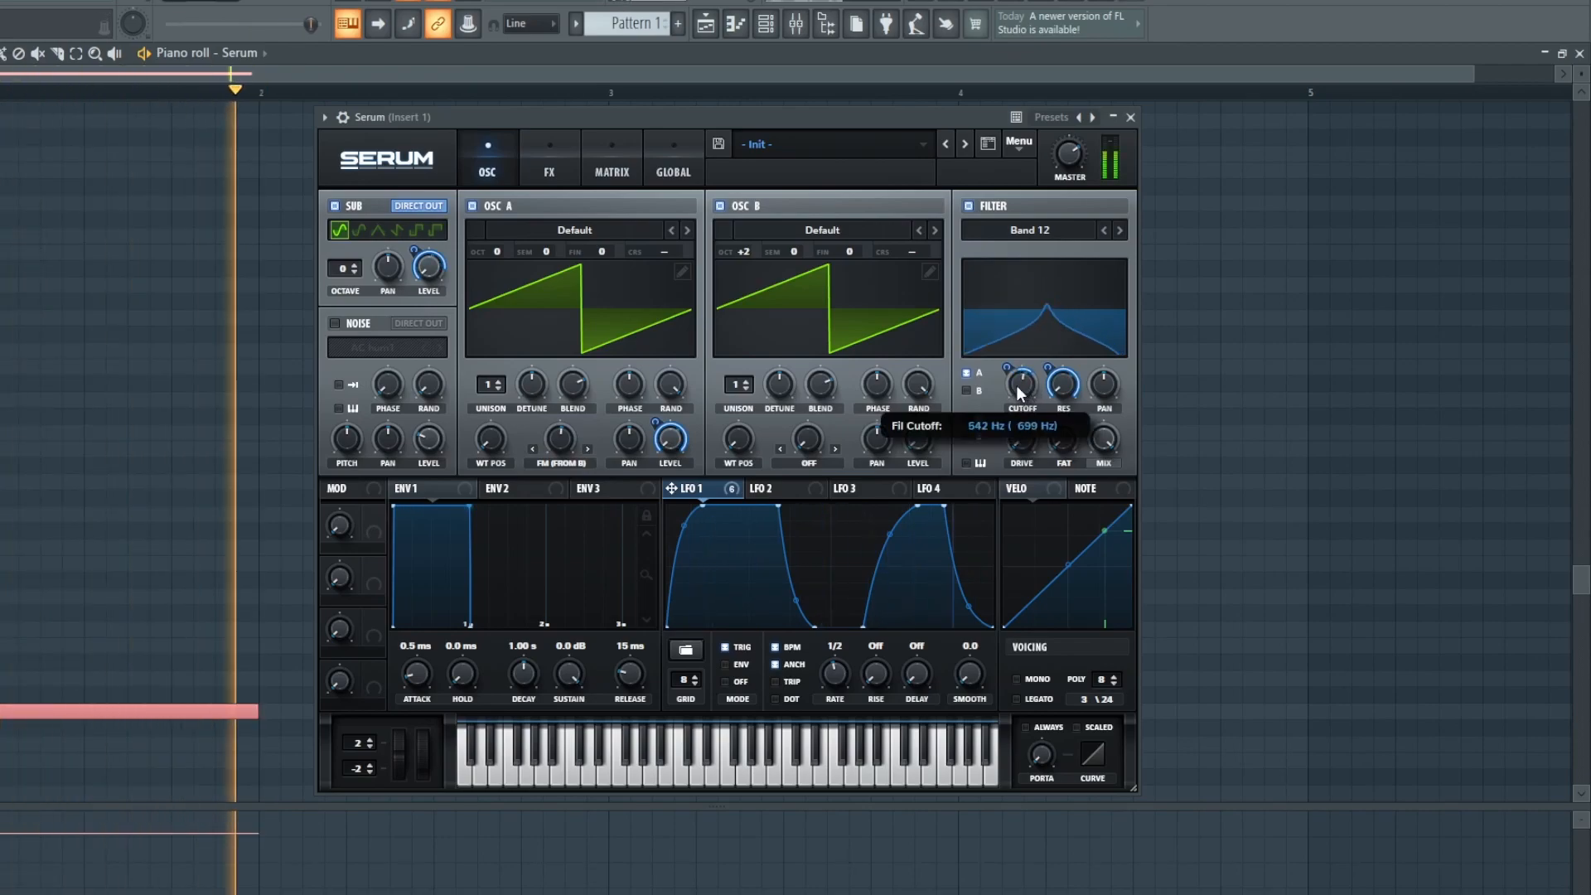
mouse_move(1016, 387)
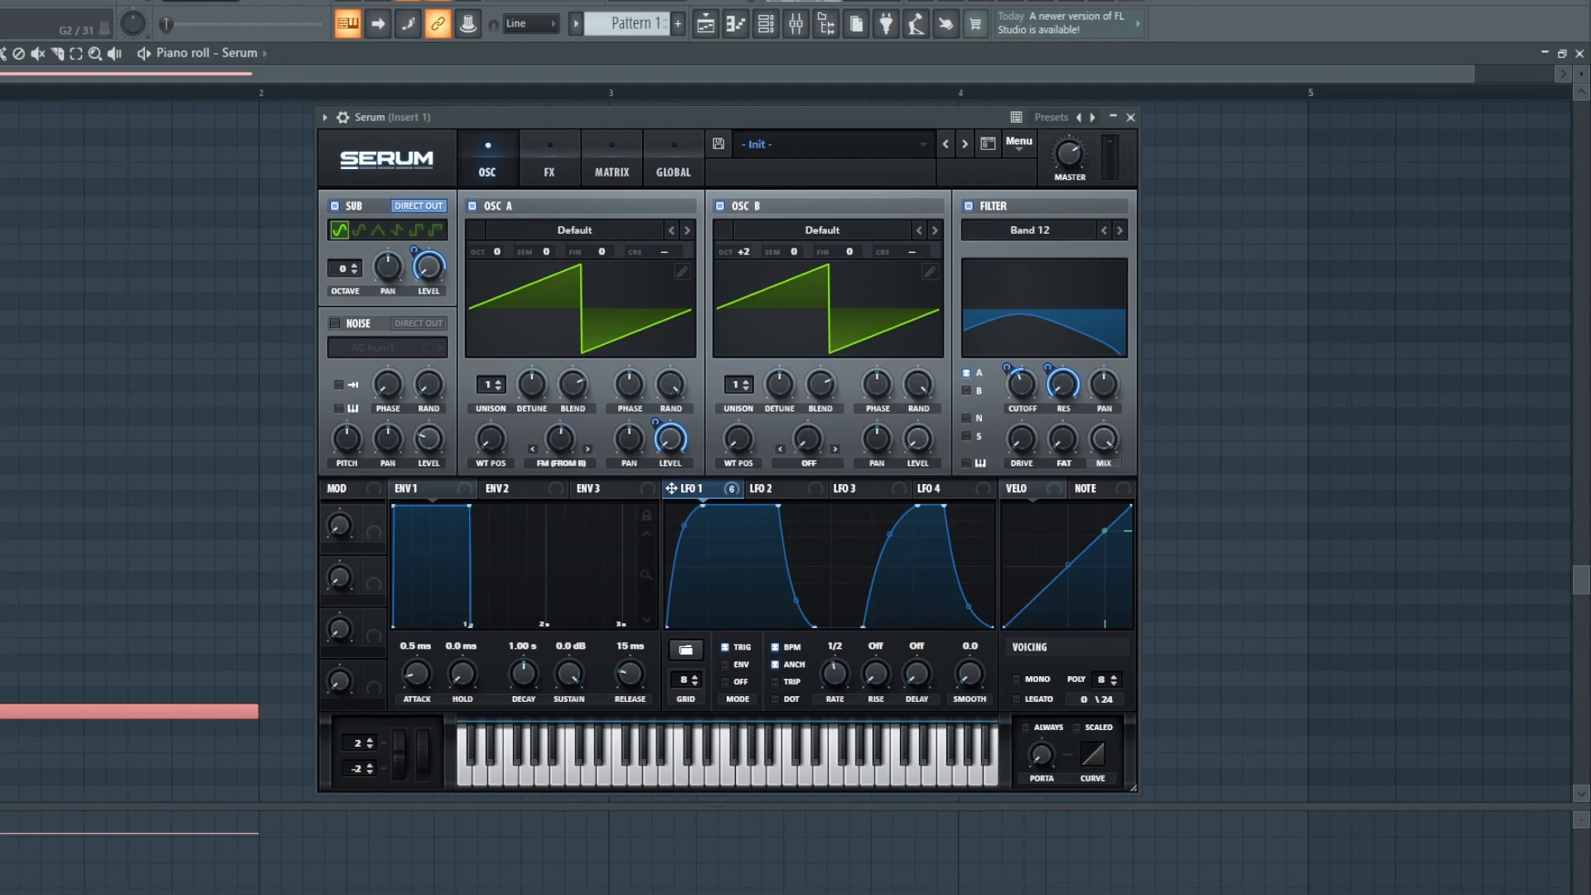
Move the piano roll note down three semitones and audition it
key(Down)
key(Down)
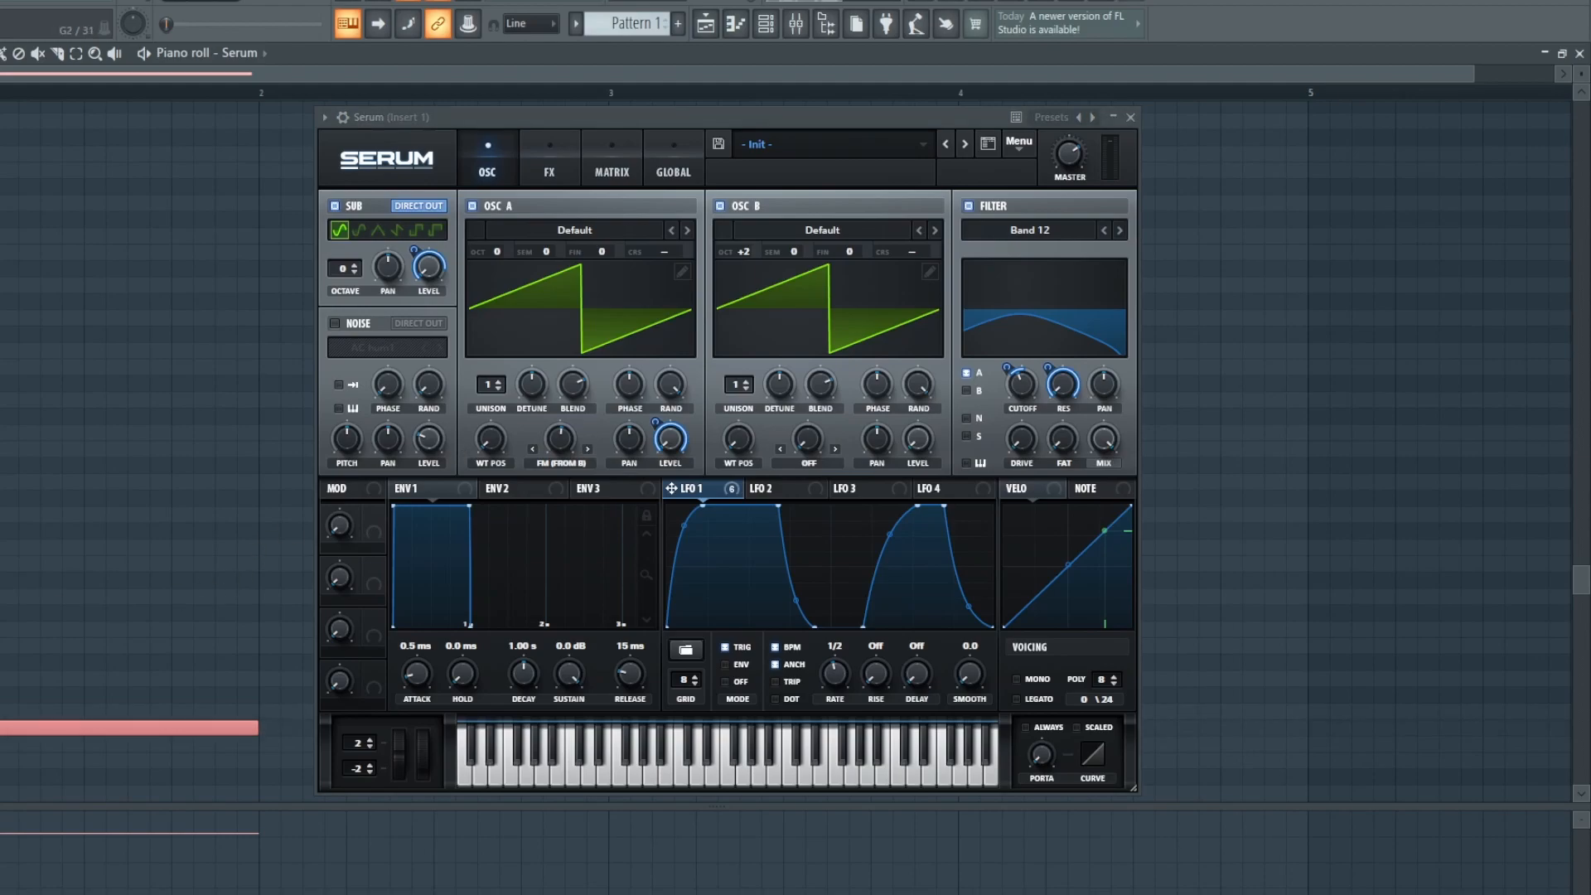
key(Down)
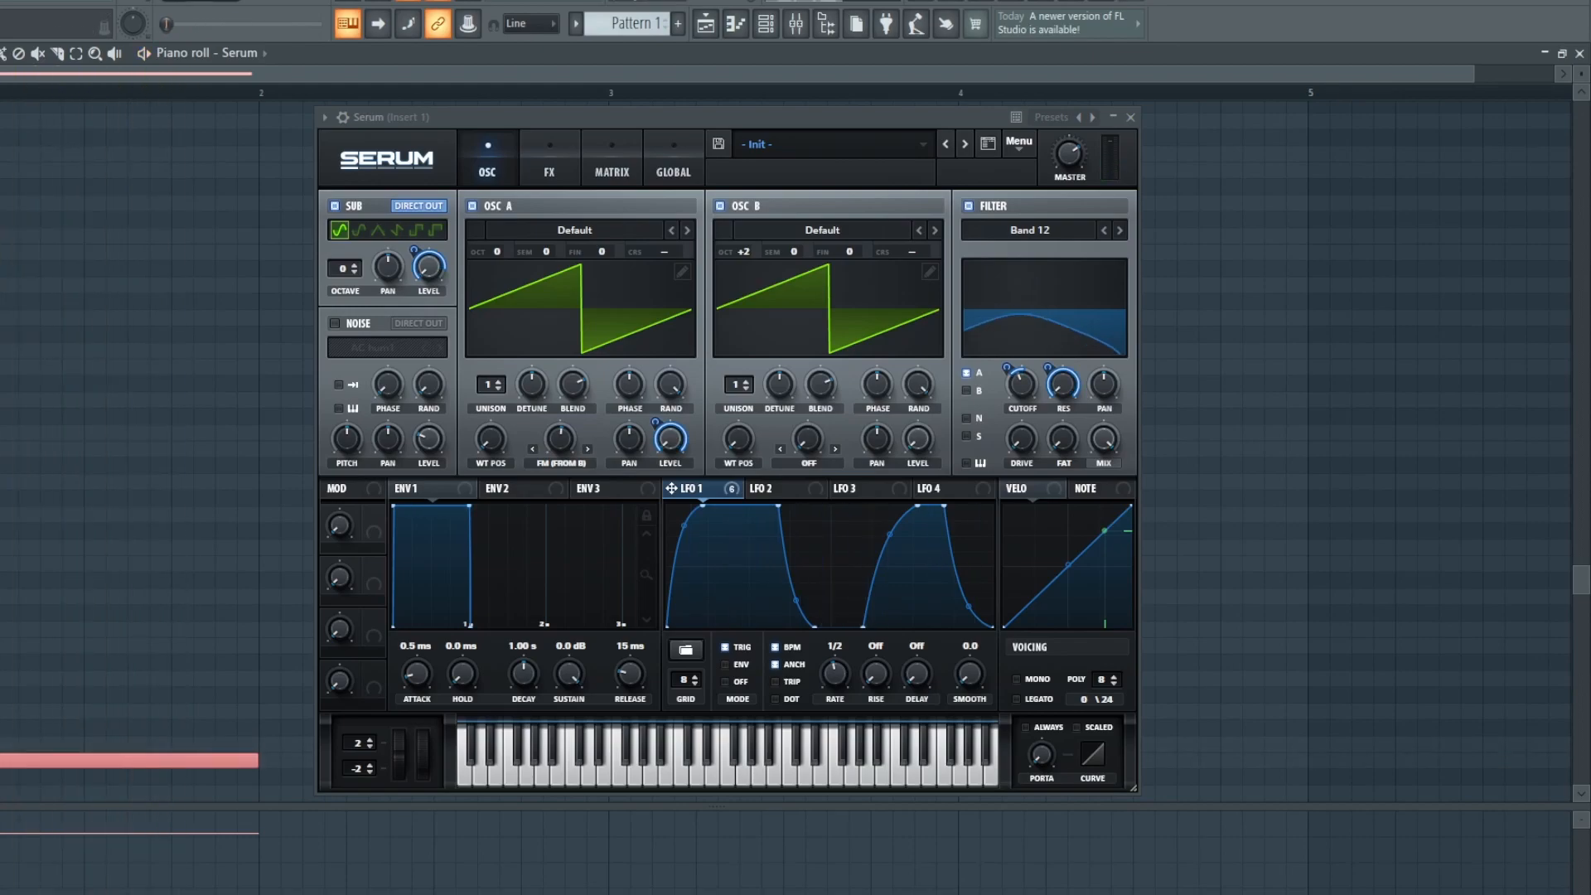
key(space)
key(space)
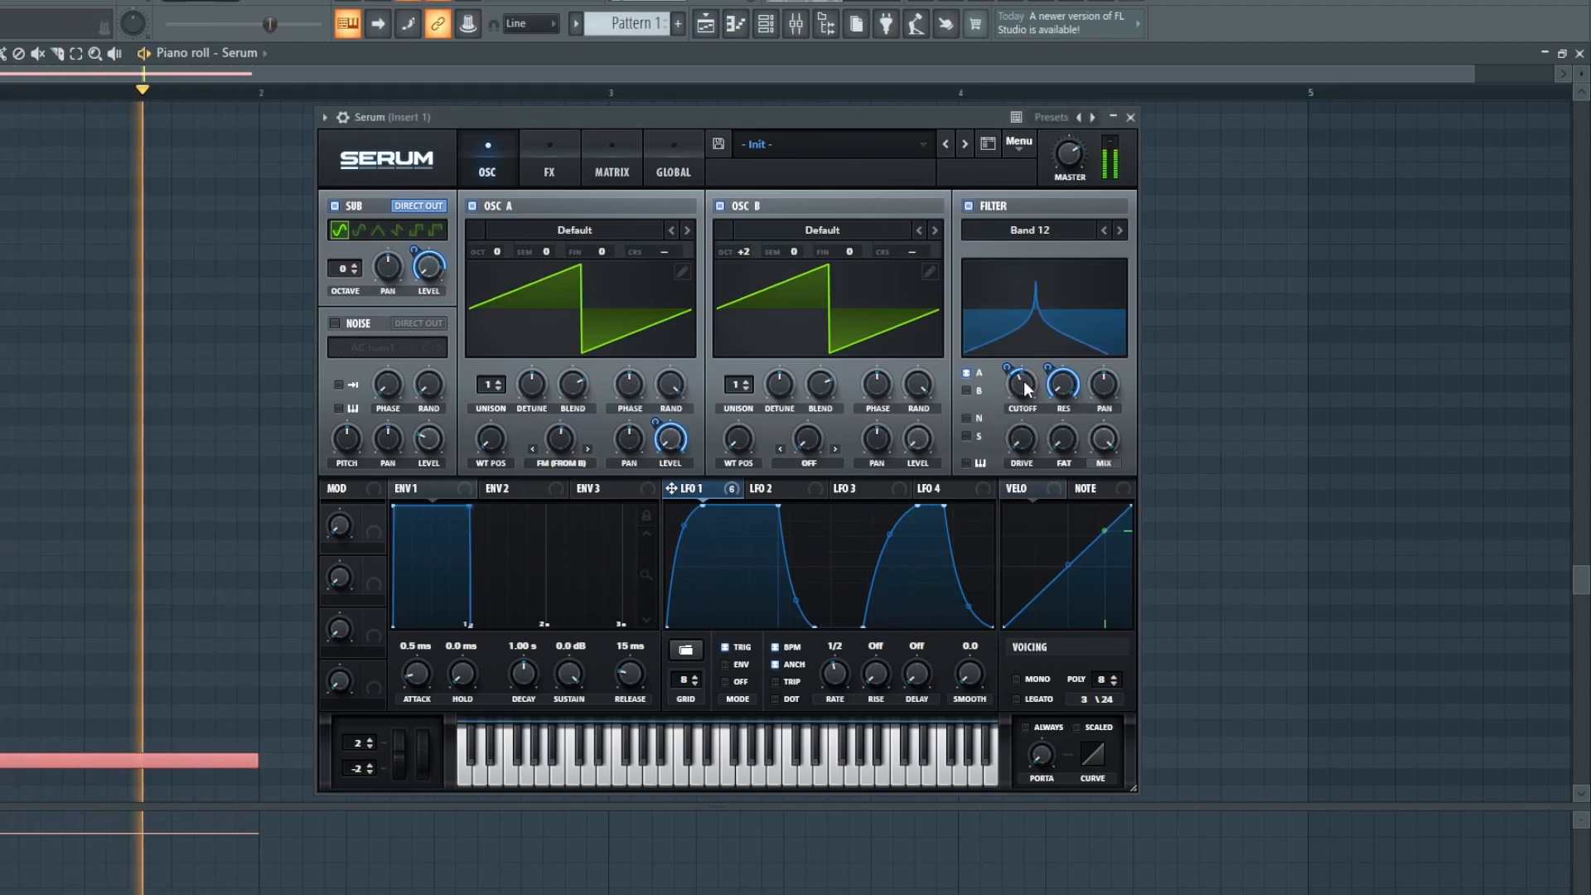
key(space)
Try filter key tracking during playback with the cutoff at about 1412 Hz, and switch it off again
click(967, 462)
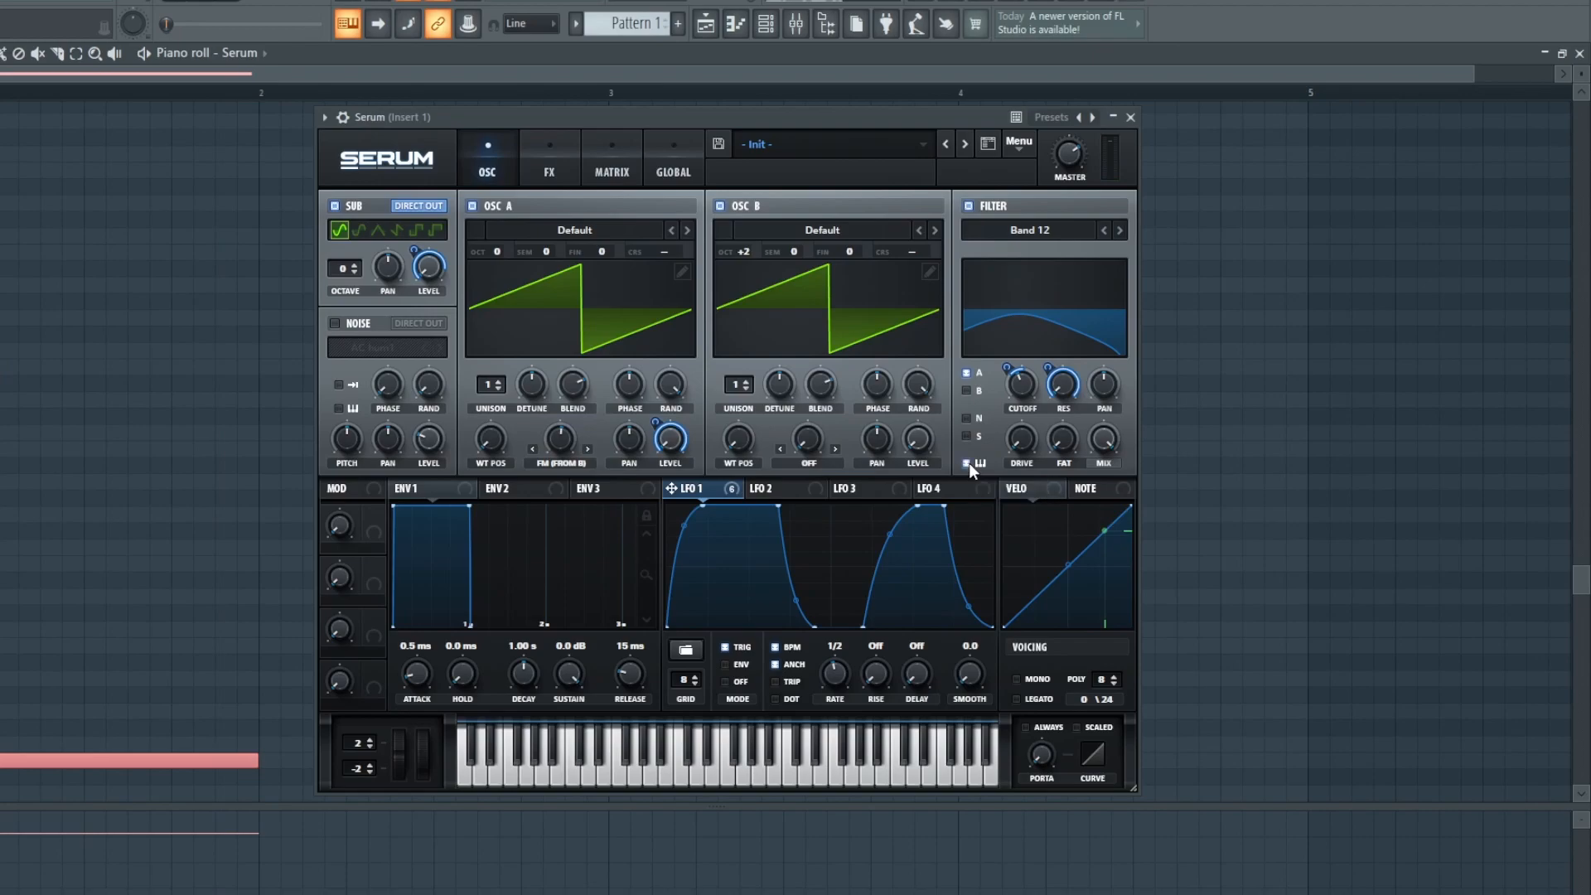
key(space)
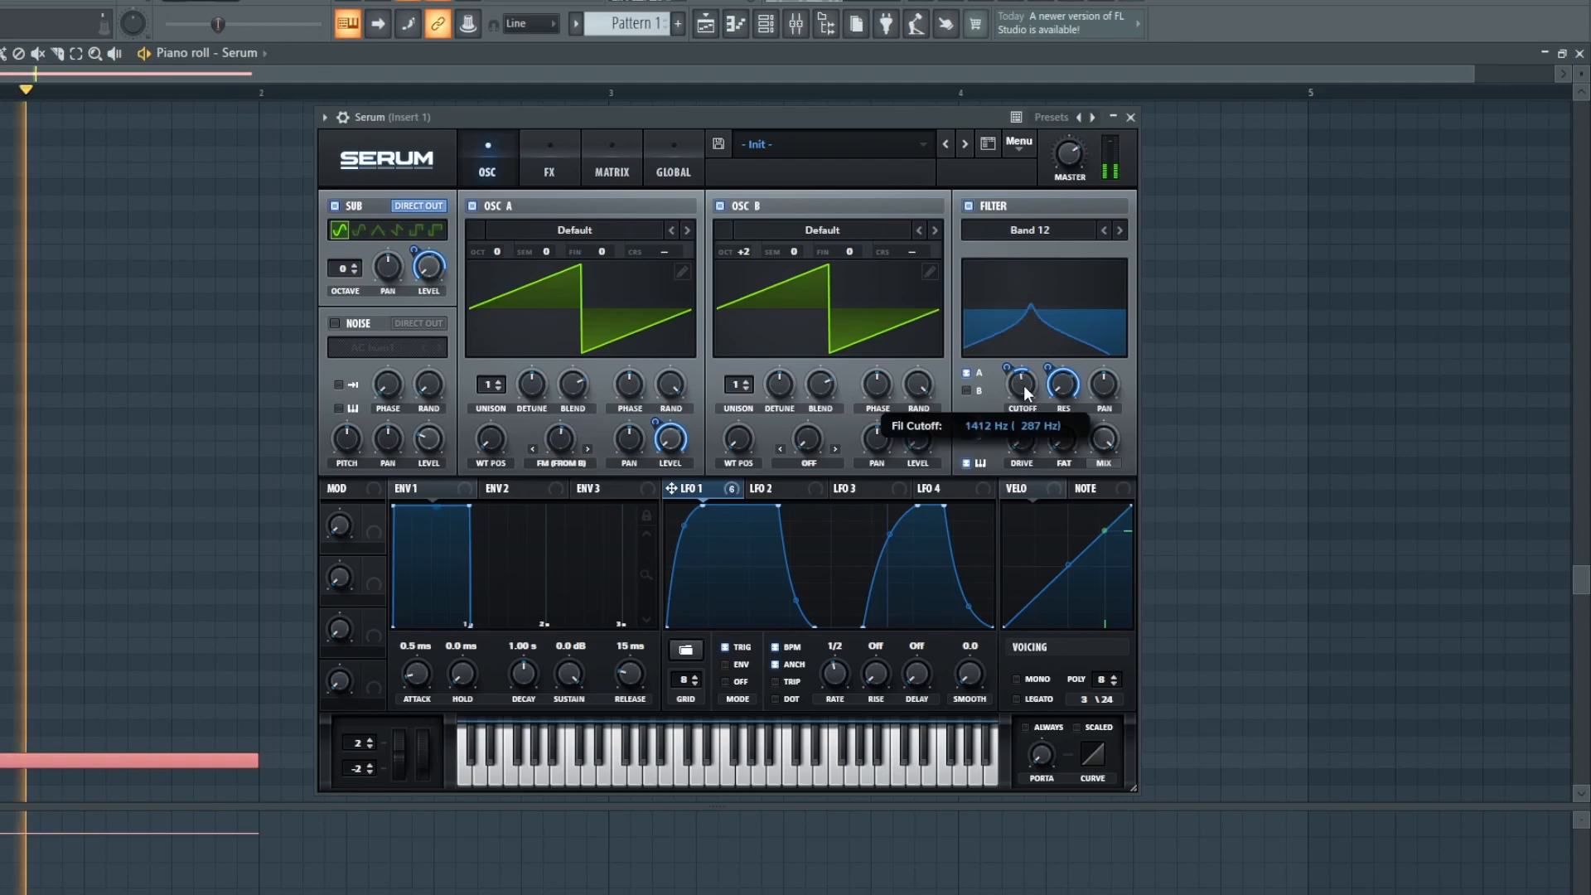
key(space)
click(973, 462)
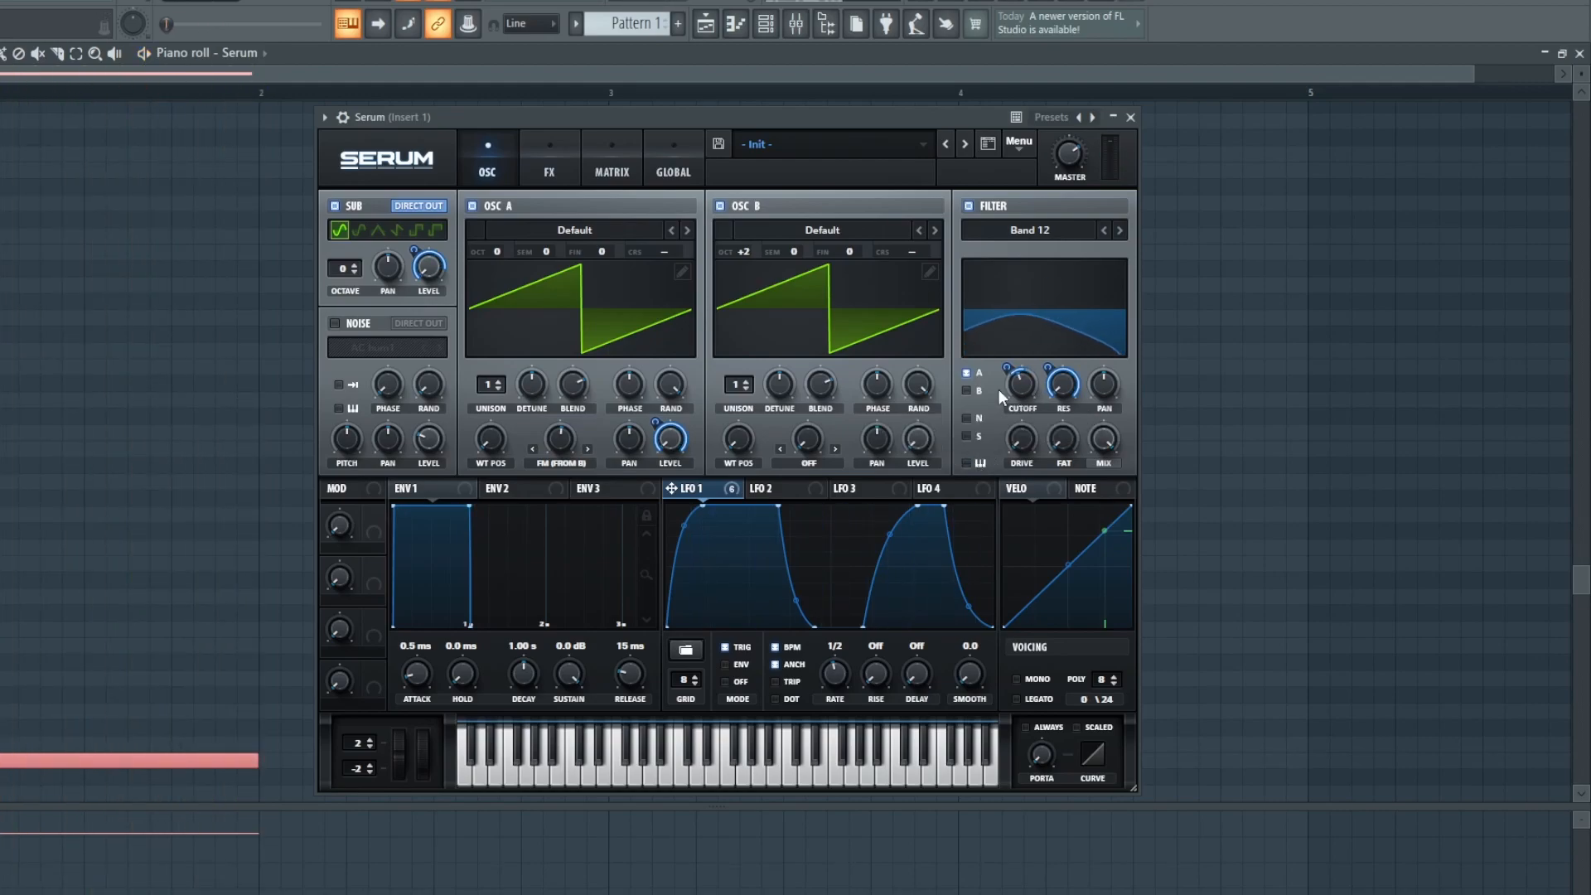
Lower the filter cutoff to about 173 Hz during playback and move the piano roll note down two semitones
key(space)
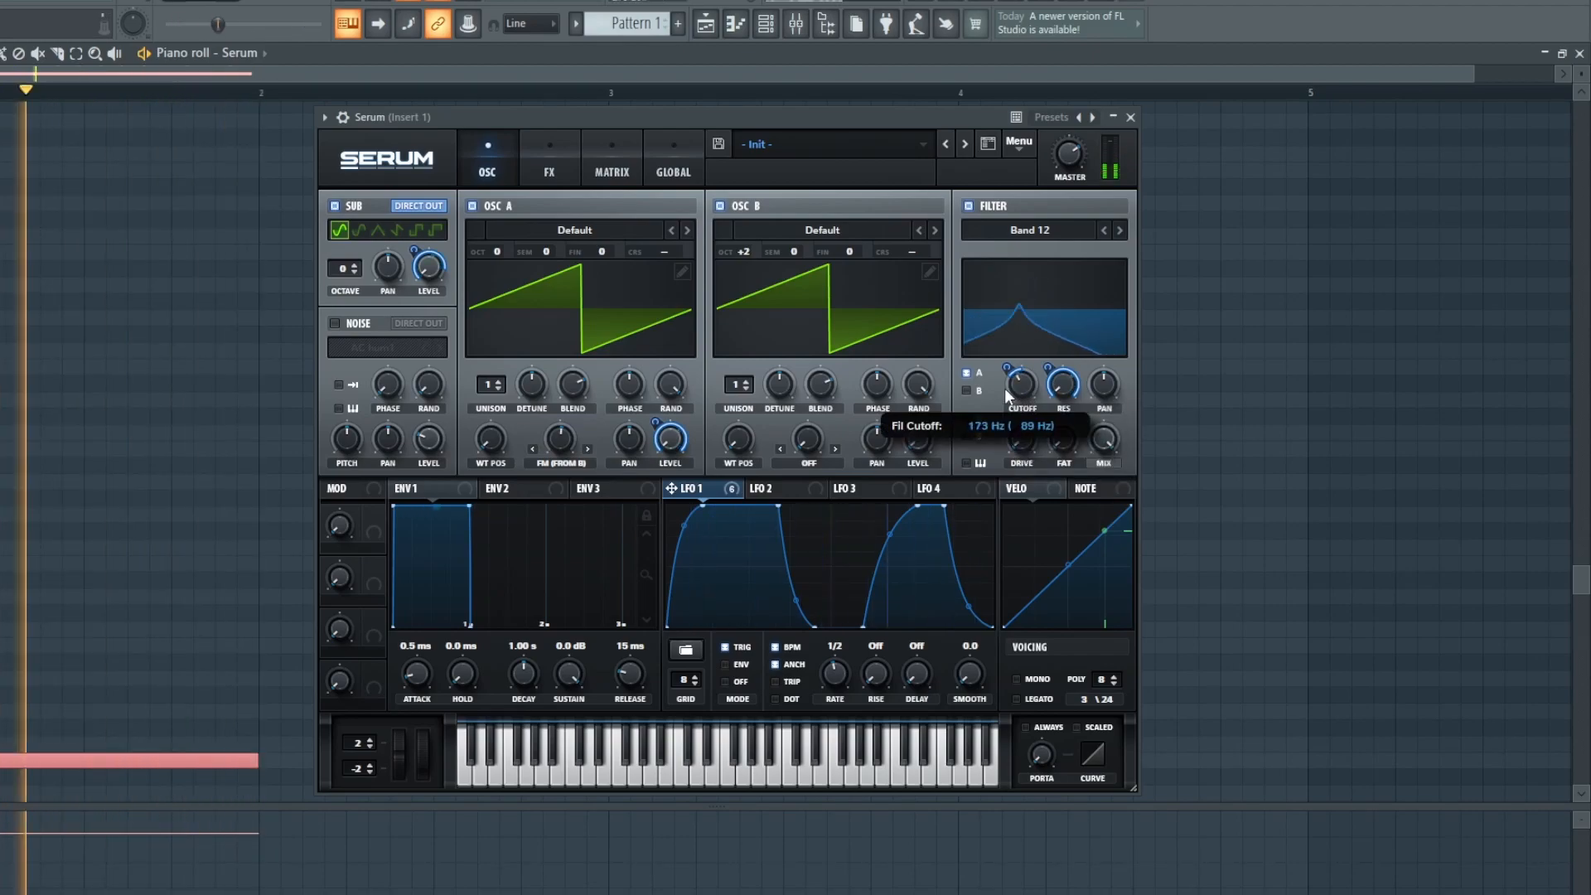
key(space)
drag(2, 760, 2, 793)
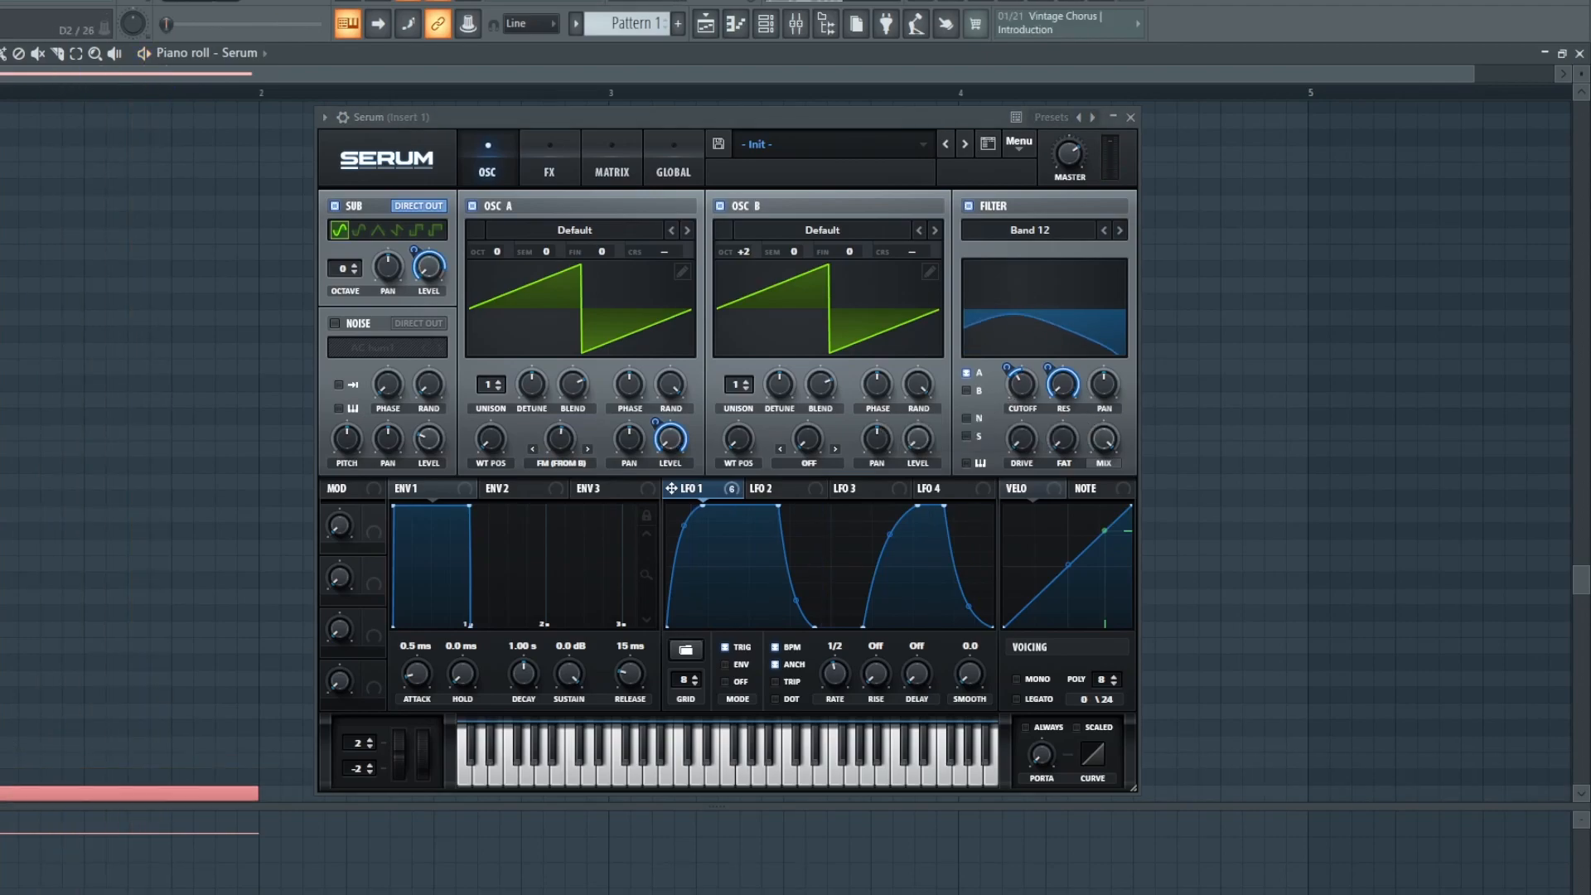
scroll(58, 693, down, 3)
Raise the filter cutoff to about 370 Hz while the lowered note plays
key(space)
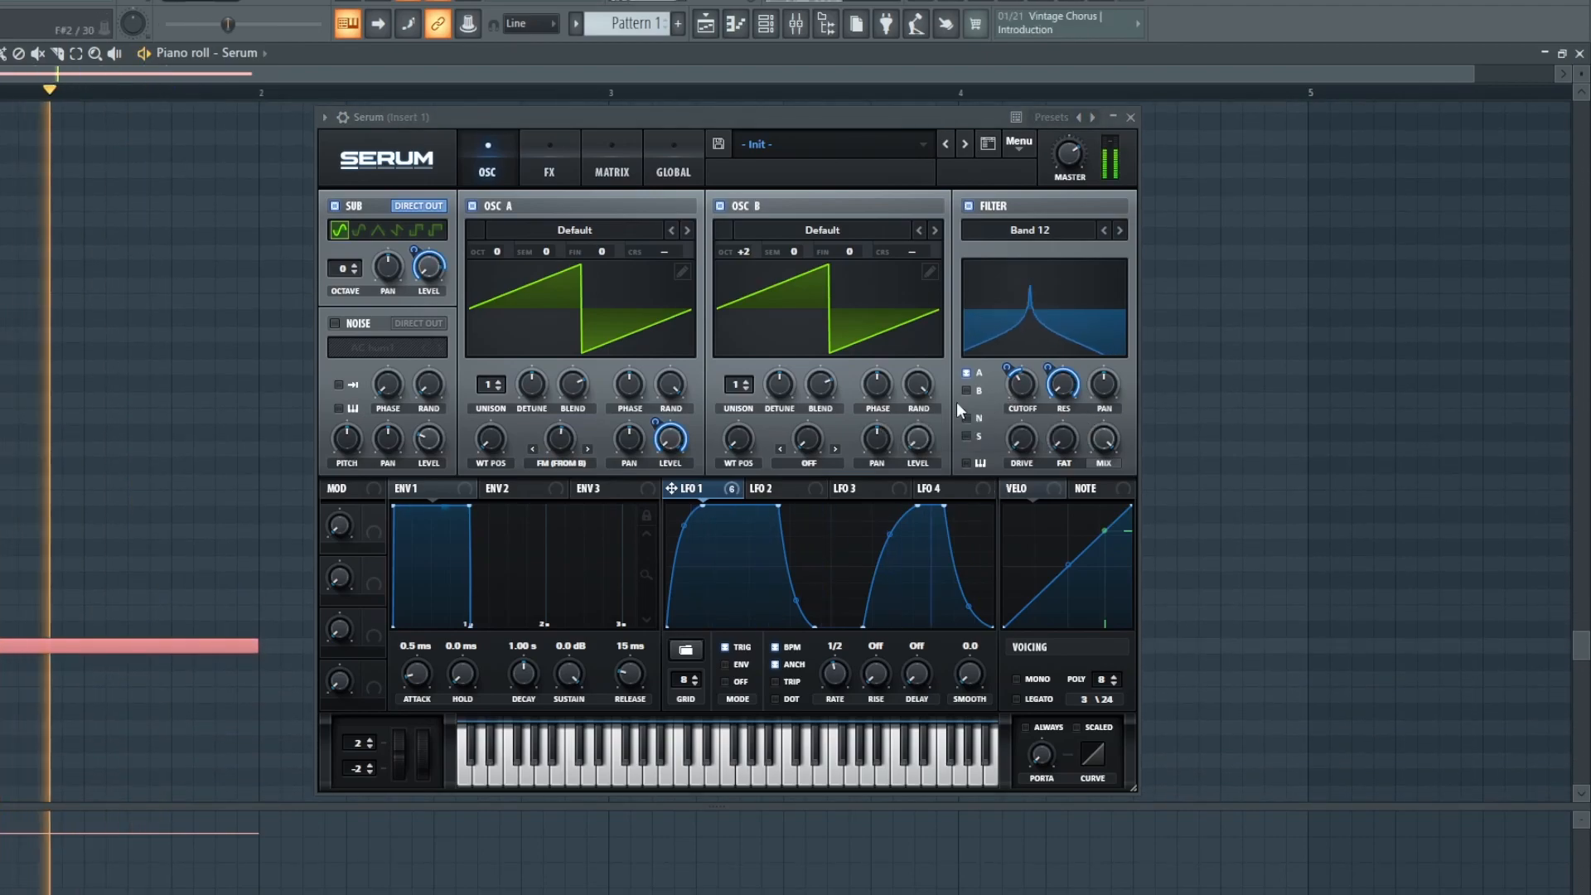
mouse_move(1028, 387)
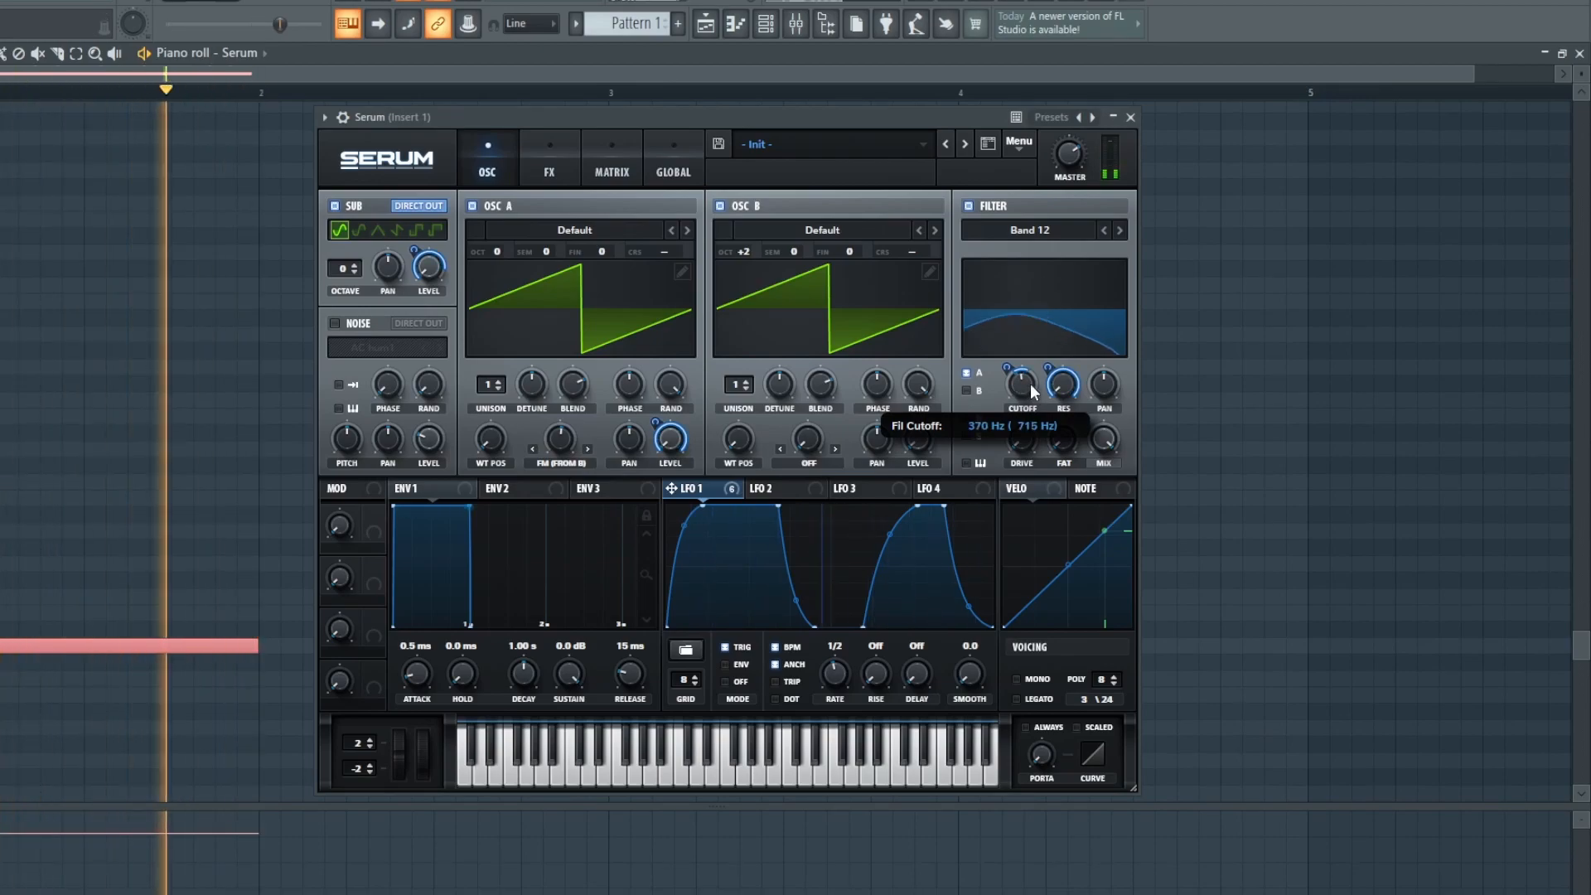
key(space)
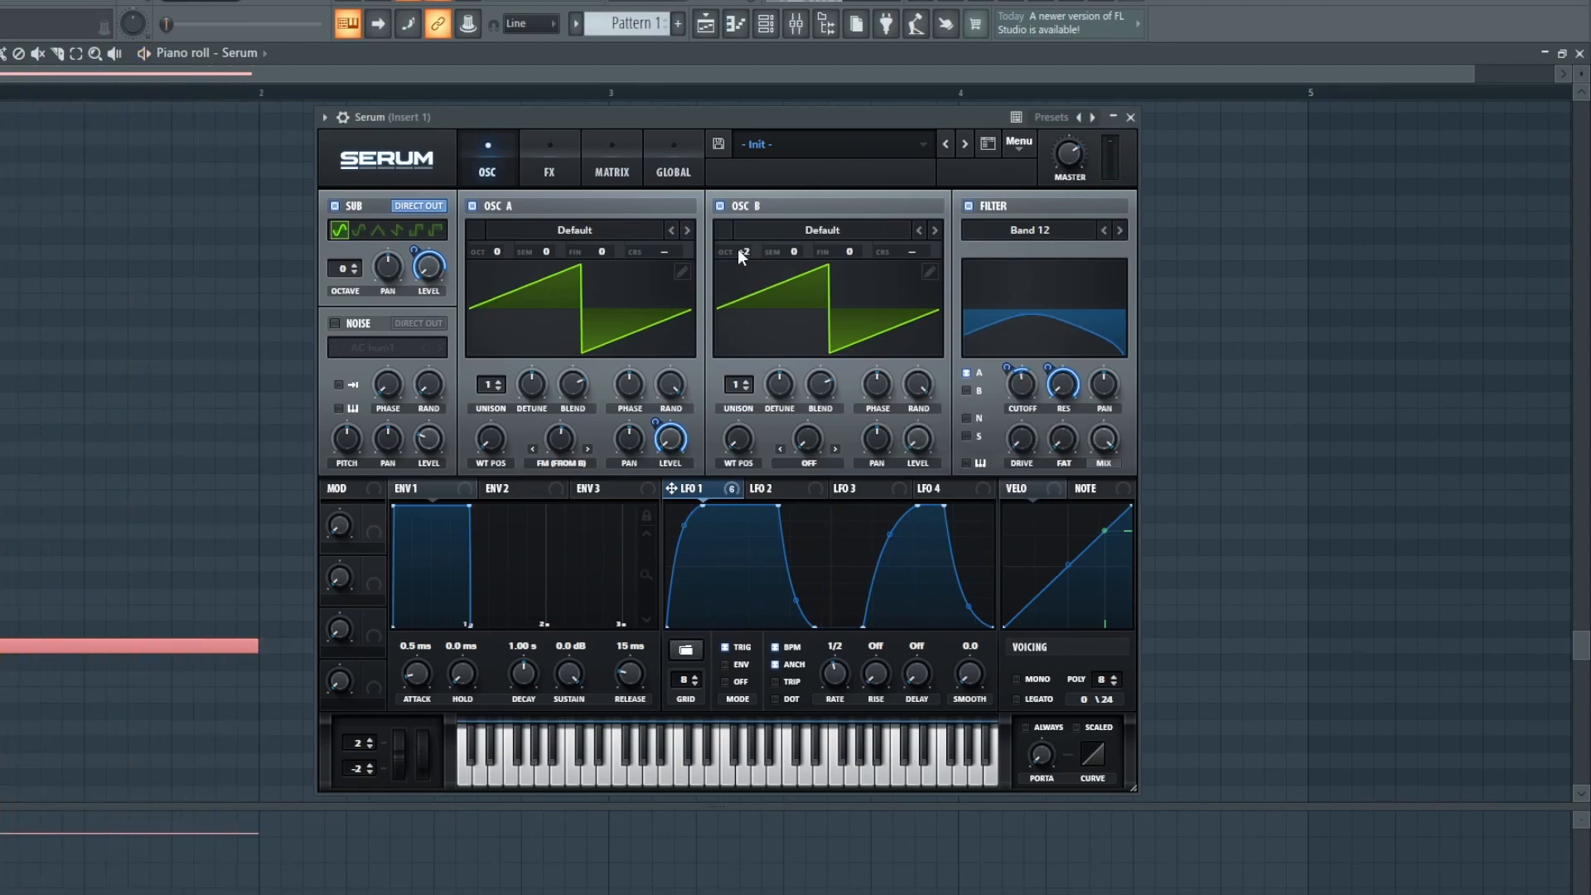
Bend the rising slopes of both LFO 1 peaks inward during playback so each peak starts more gradually
key(space)
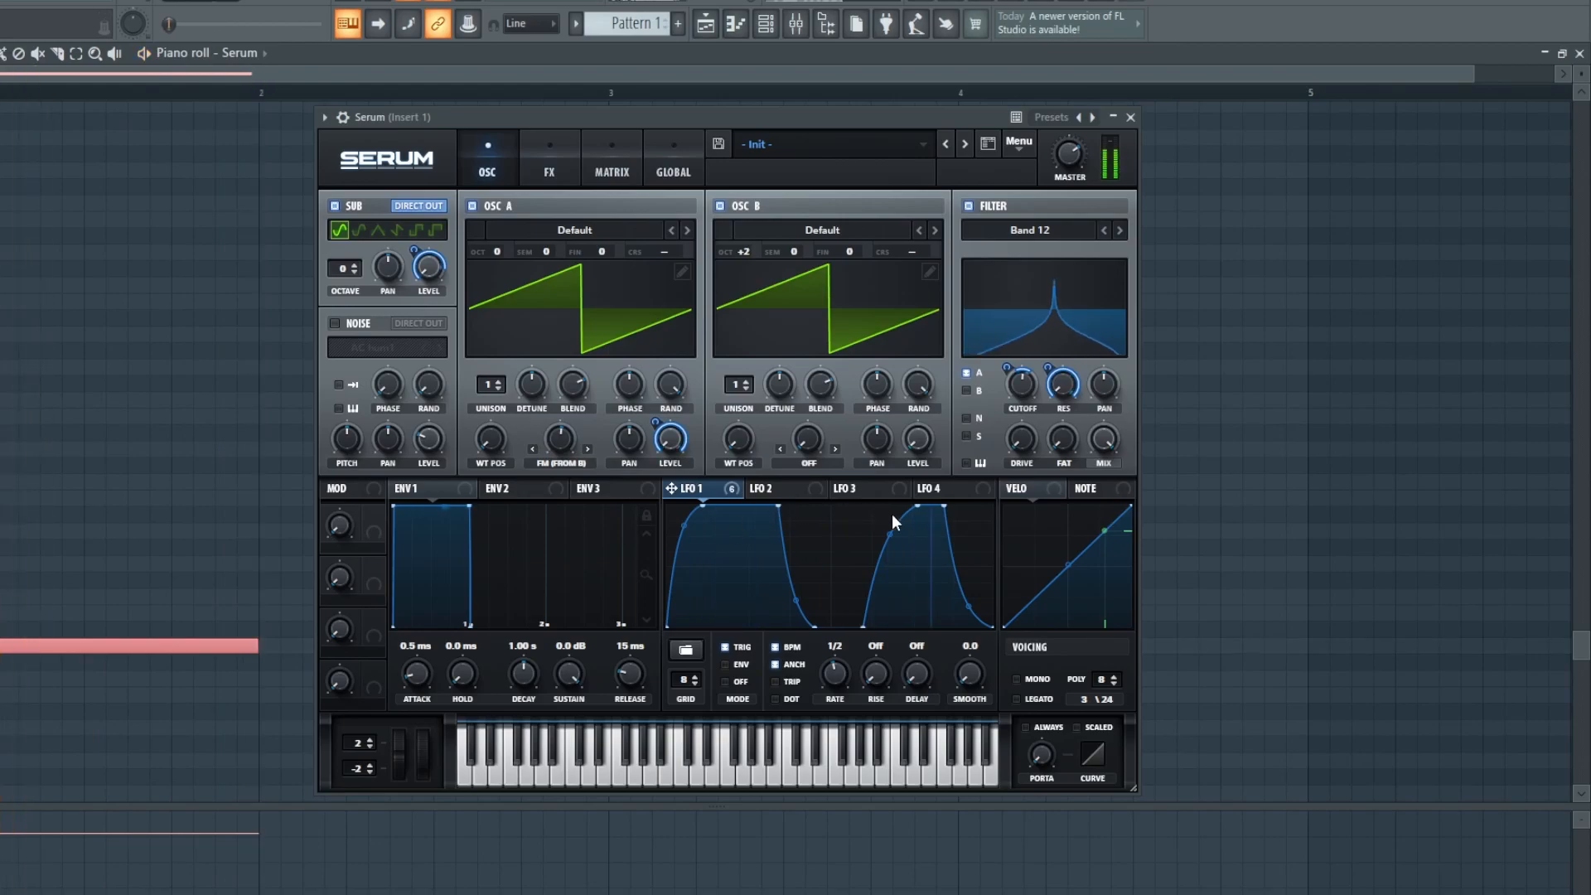
drag(888, 475, 913, 468)
drag(888, 535, 902, 604)
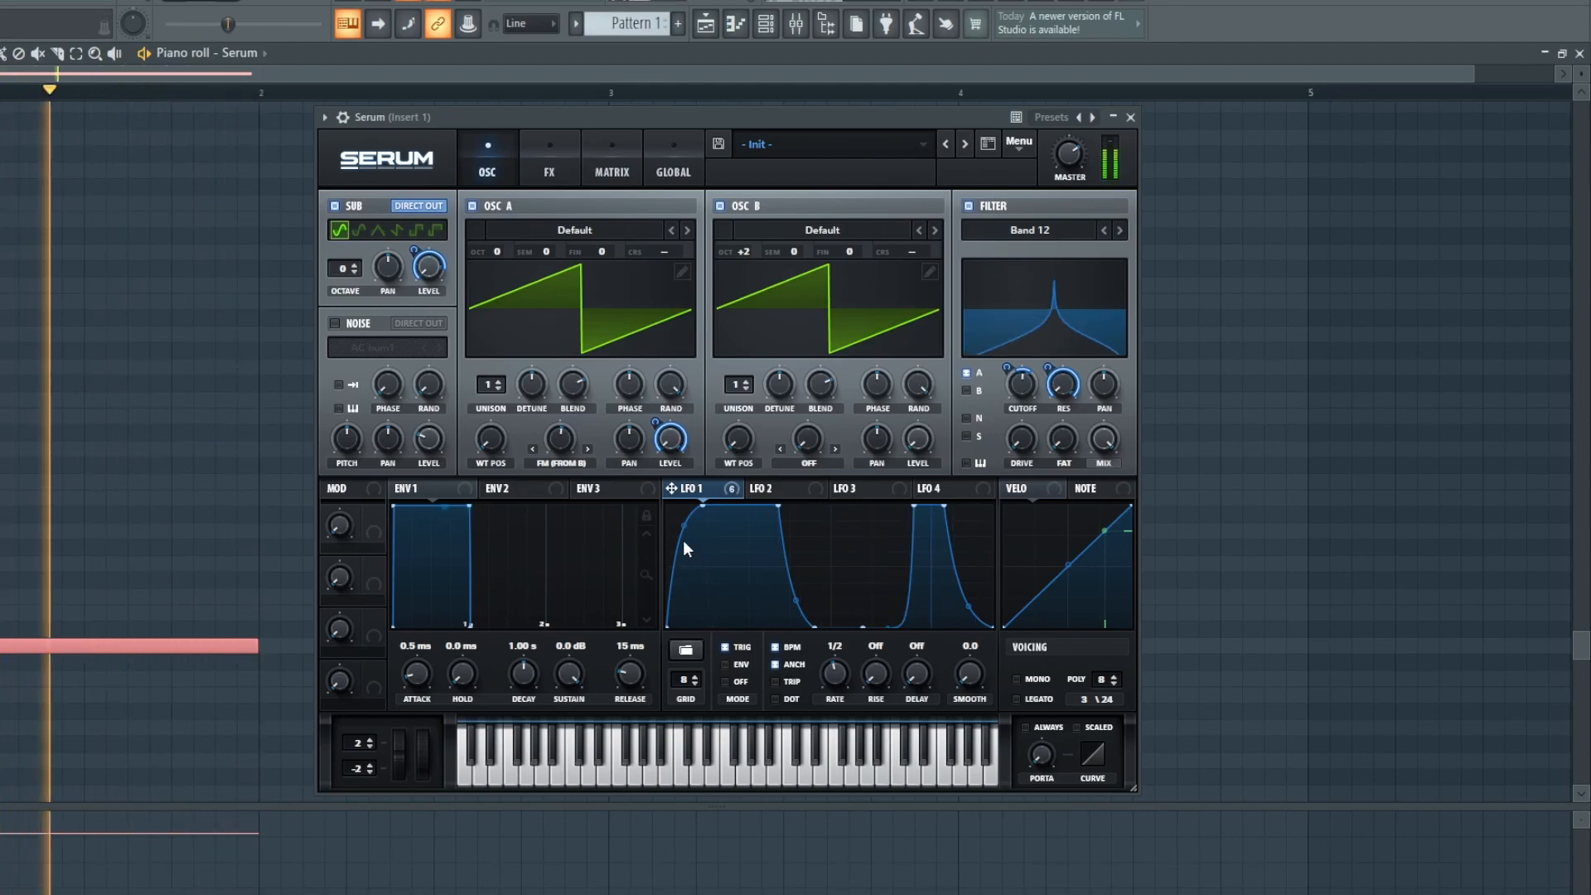
drag(682, 525, 683, 594)
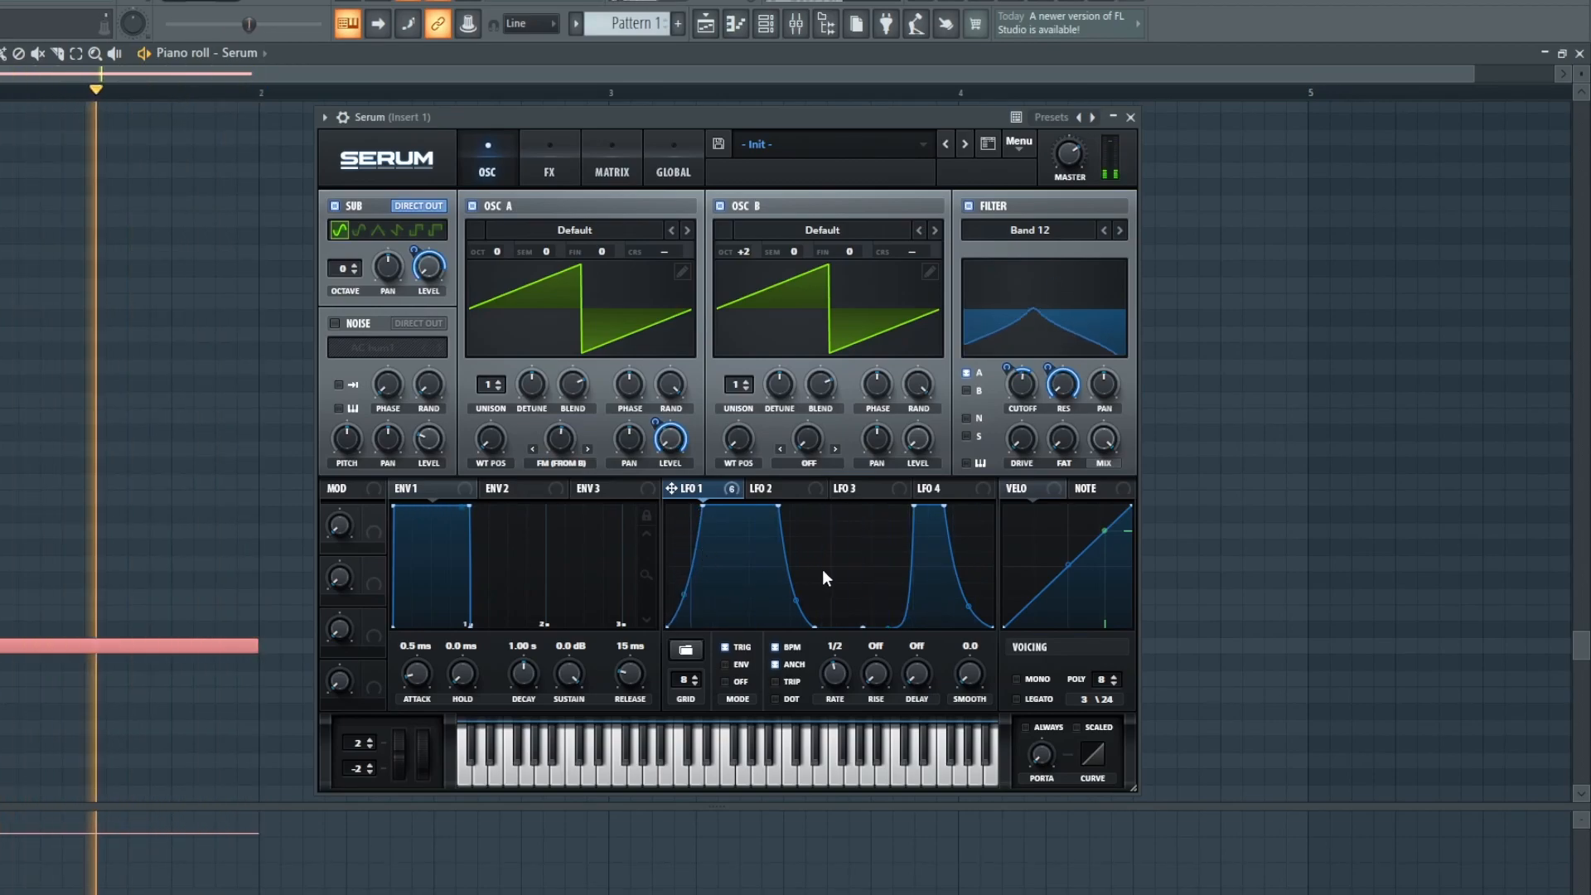
key(space)
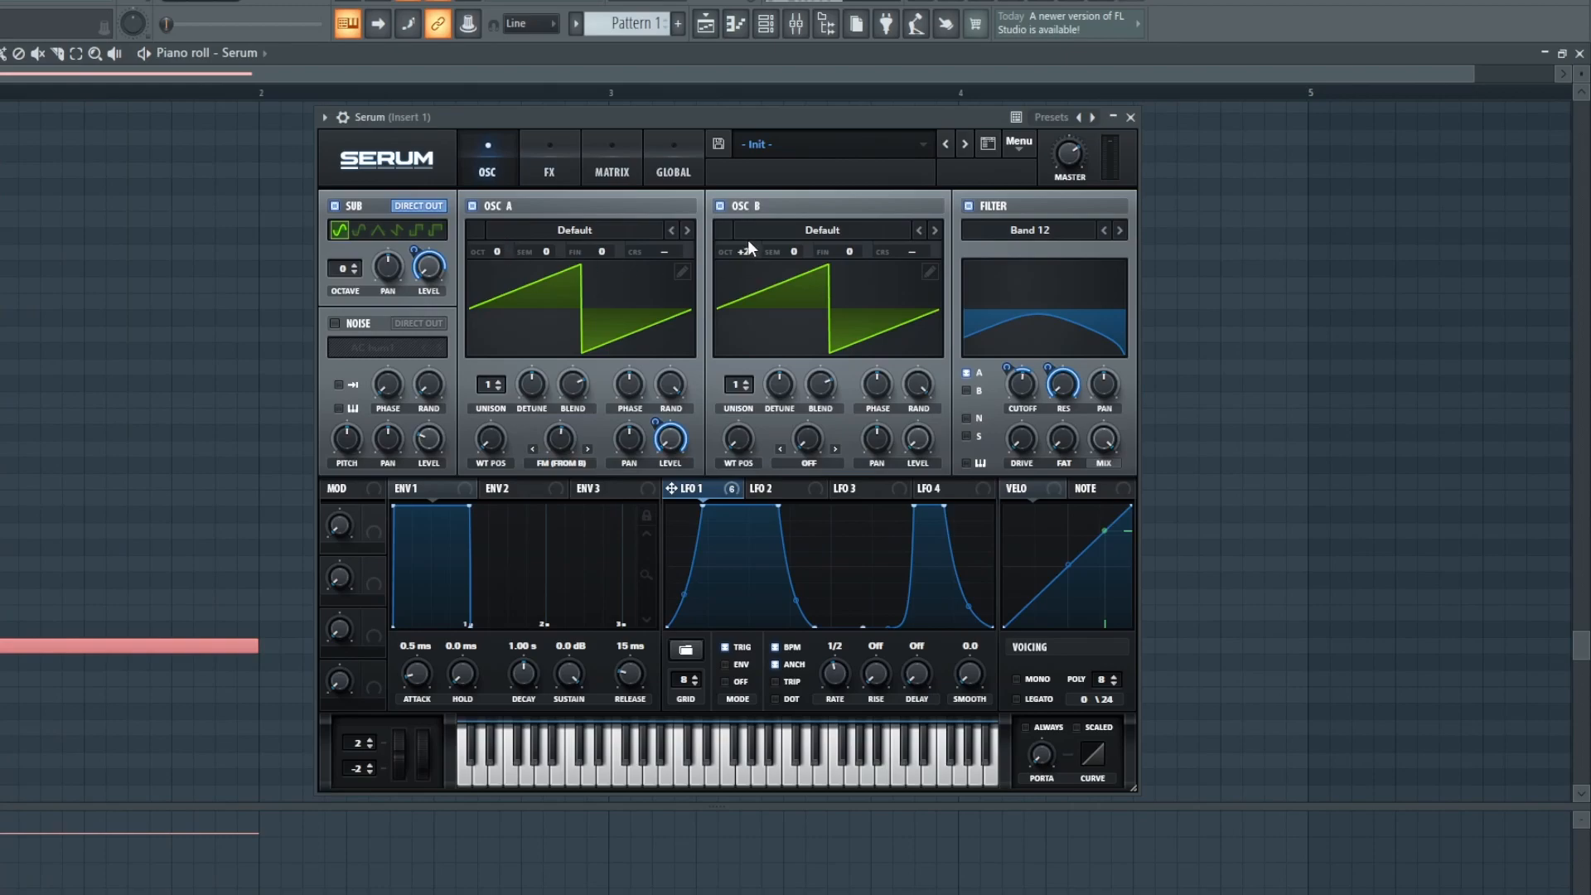
Audition oscillator B at octave +3, return it to +2, and adjust oscillator A's FM amount during playback
scroll(757, 252, down, 1)
key(space)
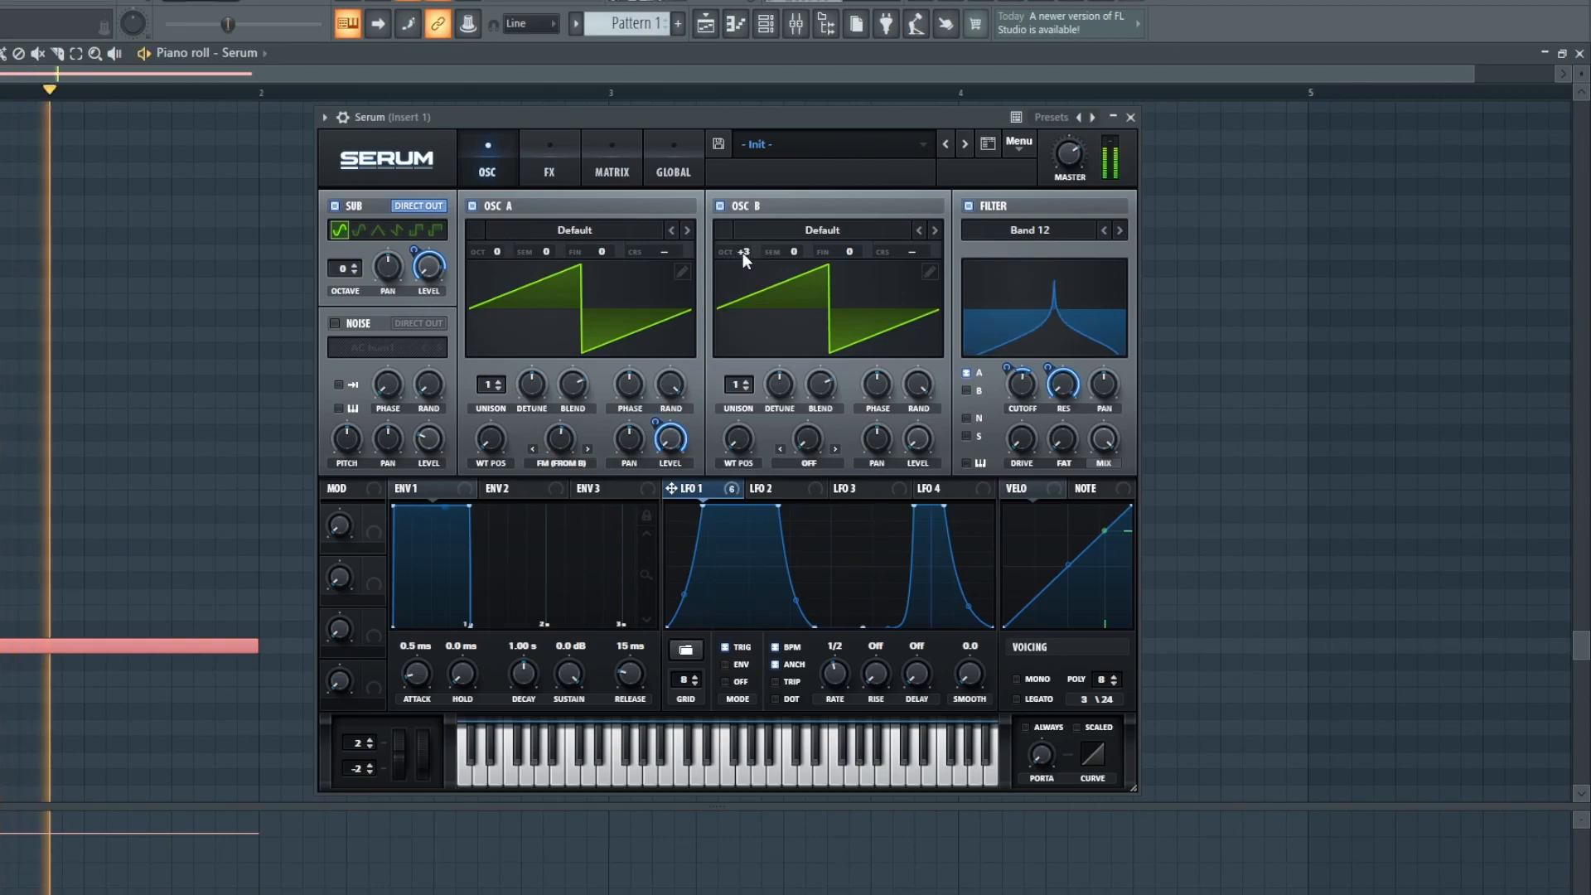
scroll(721, 253, up, 1)
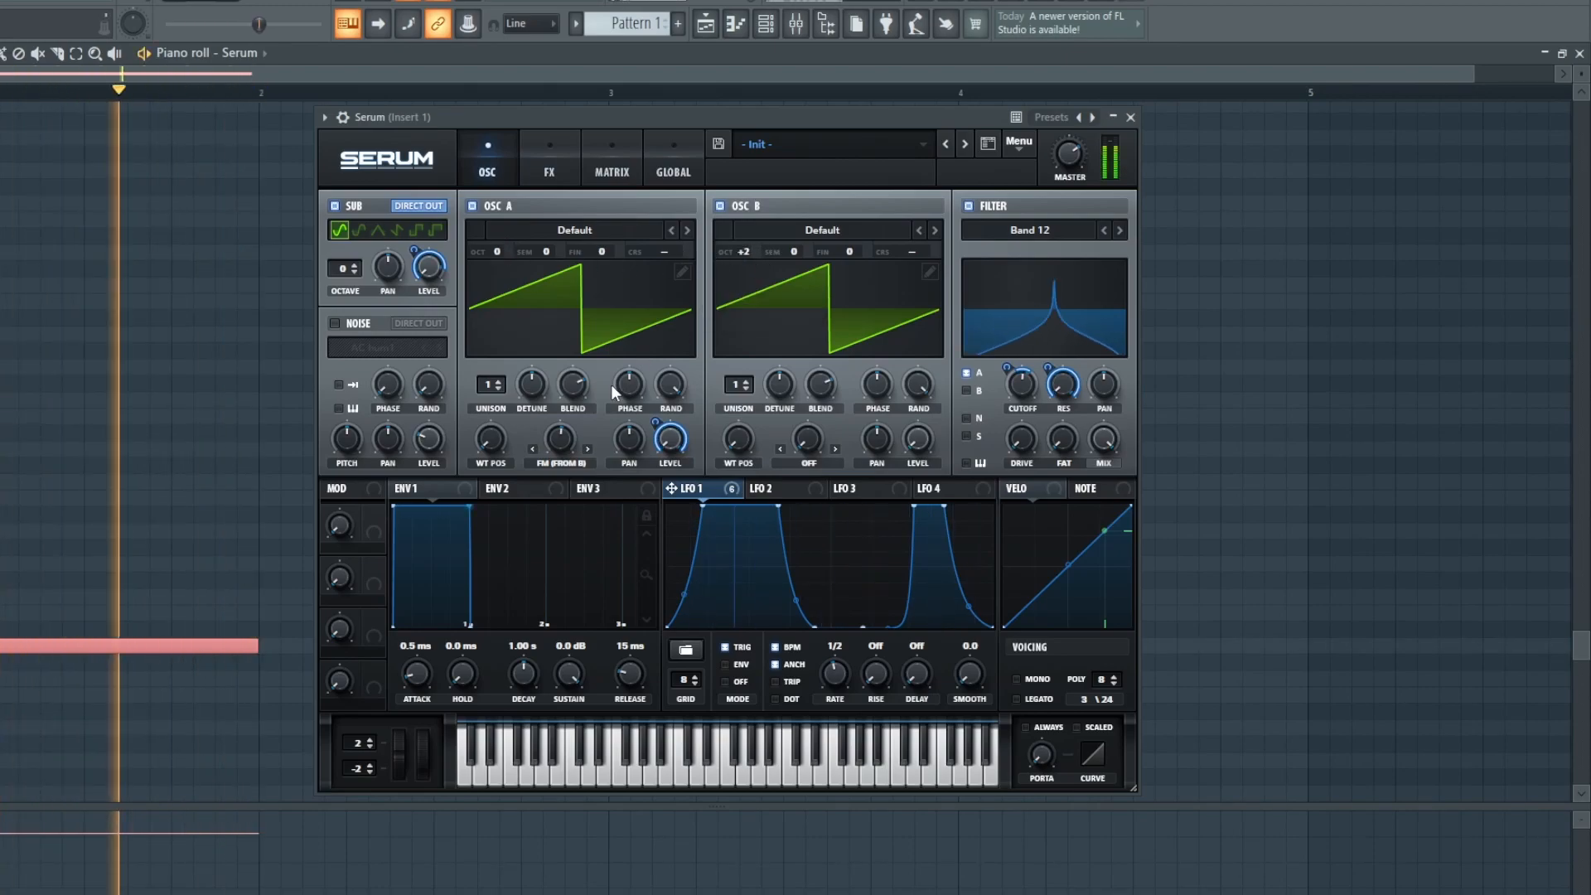
mouse_move(563, 440)
scroll(793, 251, down, 5)
Add a multiband compressor after the distortion in Serum's effects chain
click(547, 161)
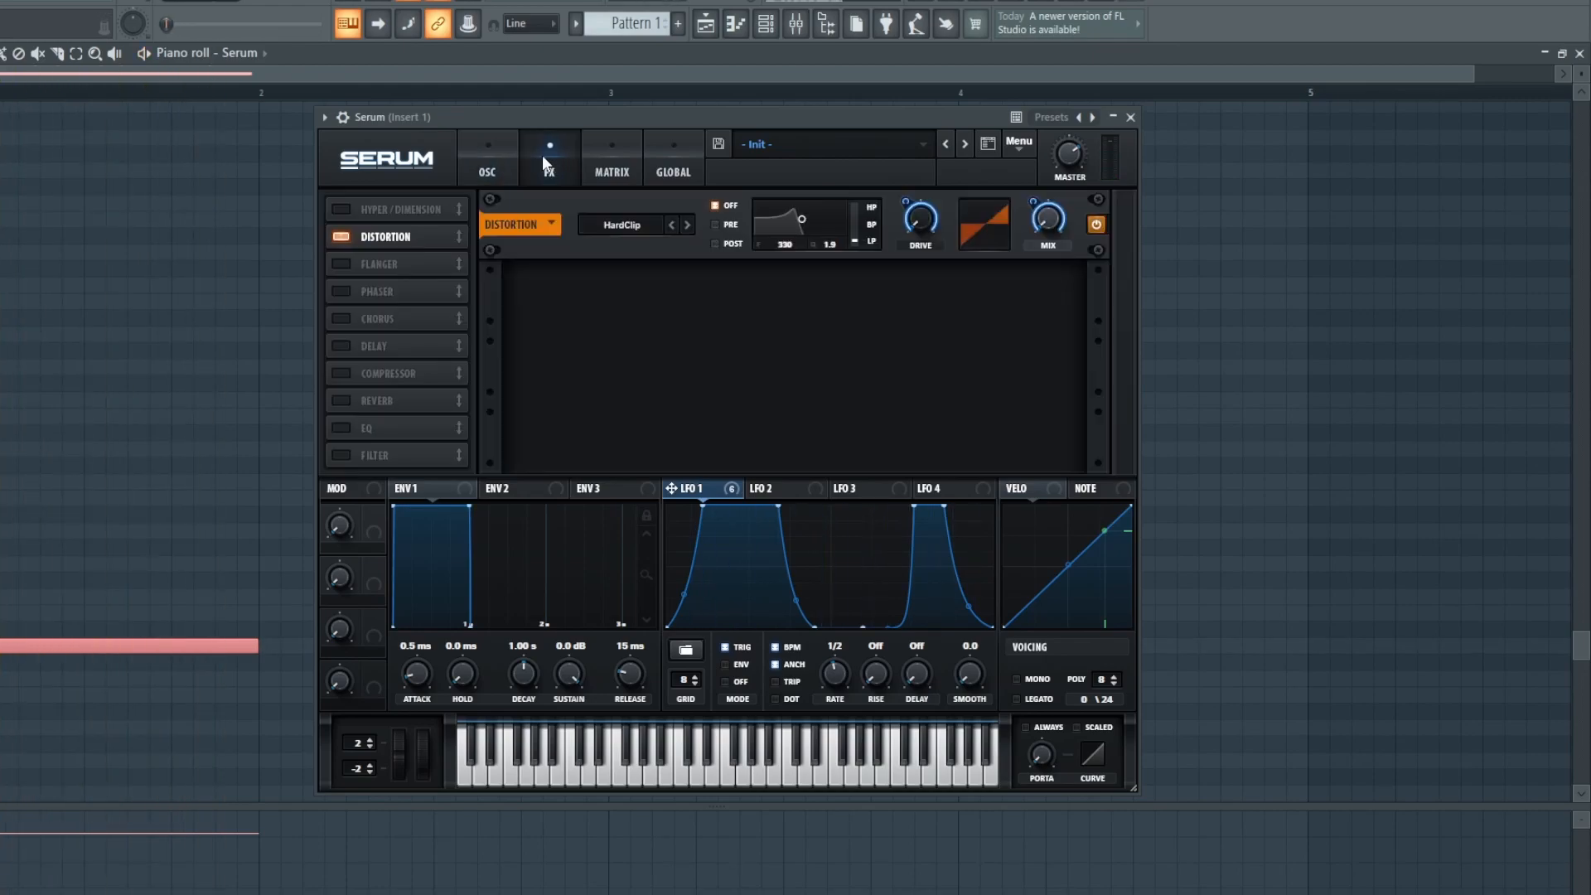
click(341, 374)
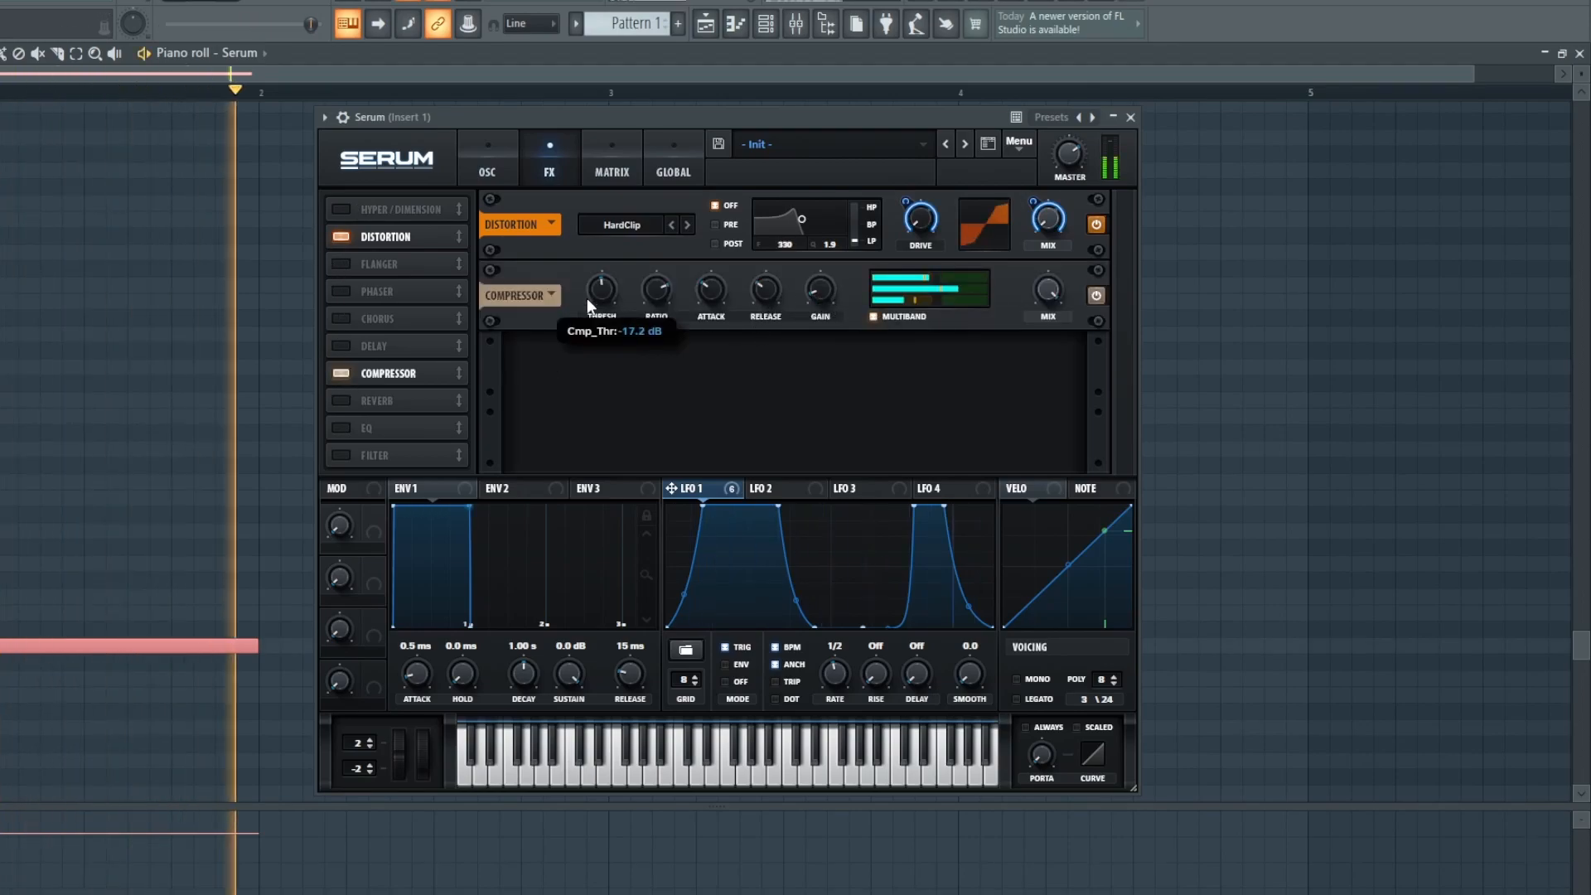
Route the Serum channel to the Insert 1 mixer track
click(796, 26)
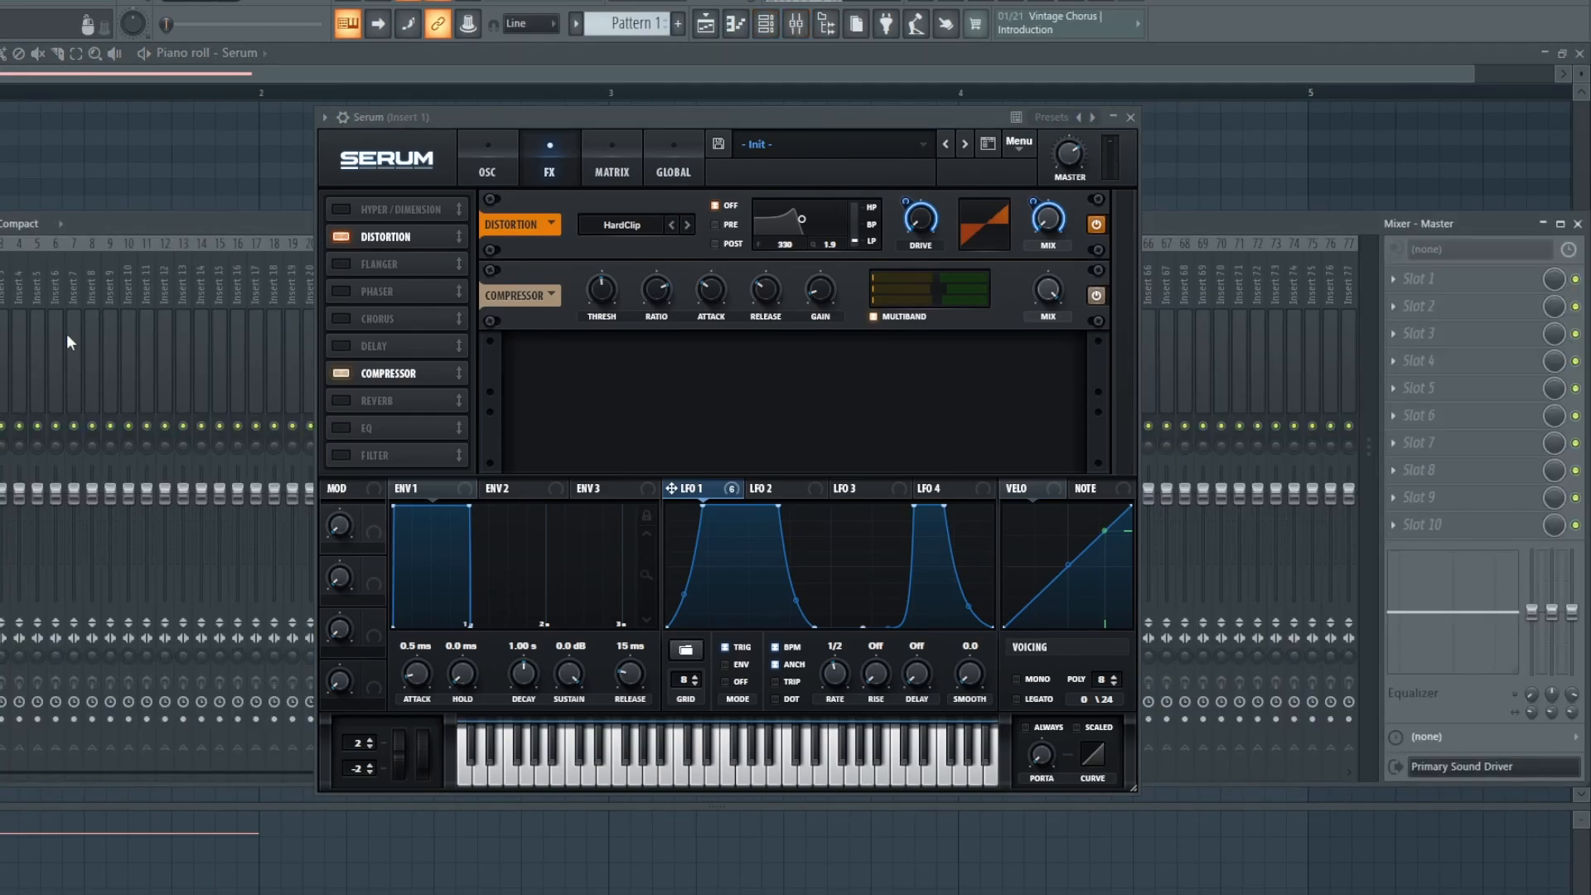
right_click(6, 238)
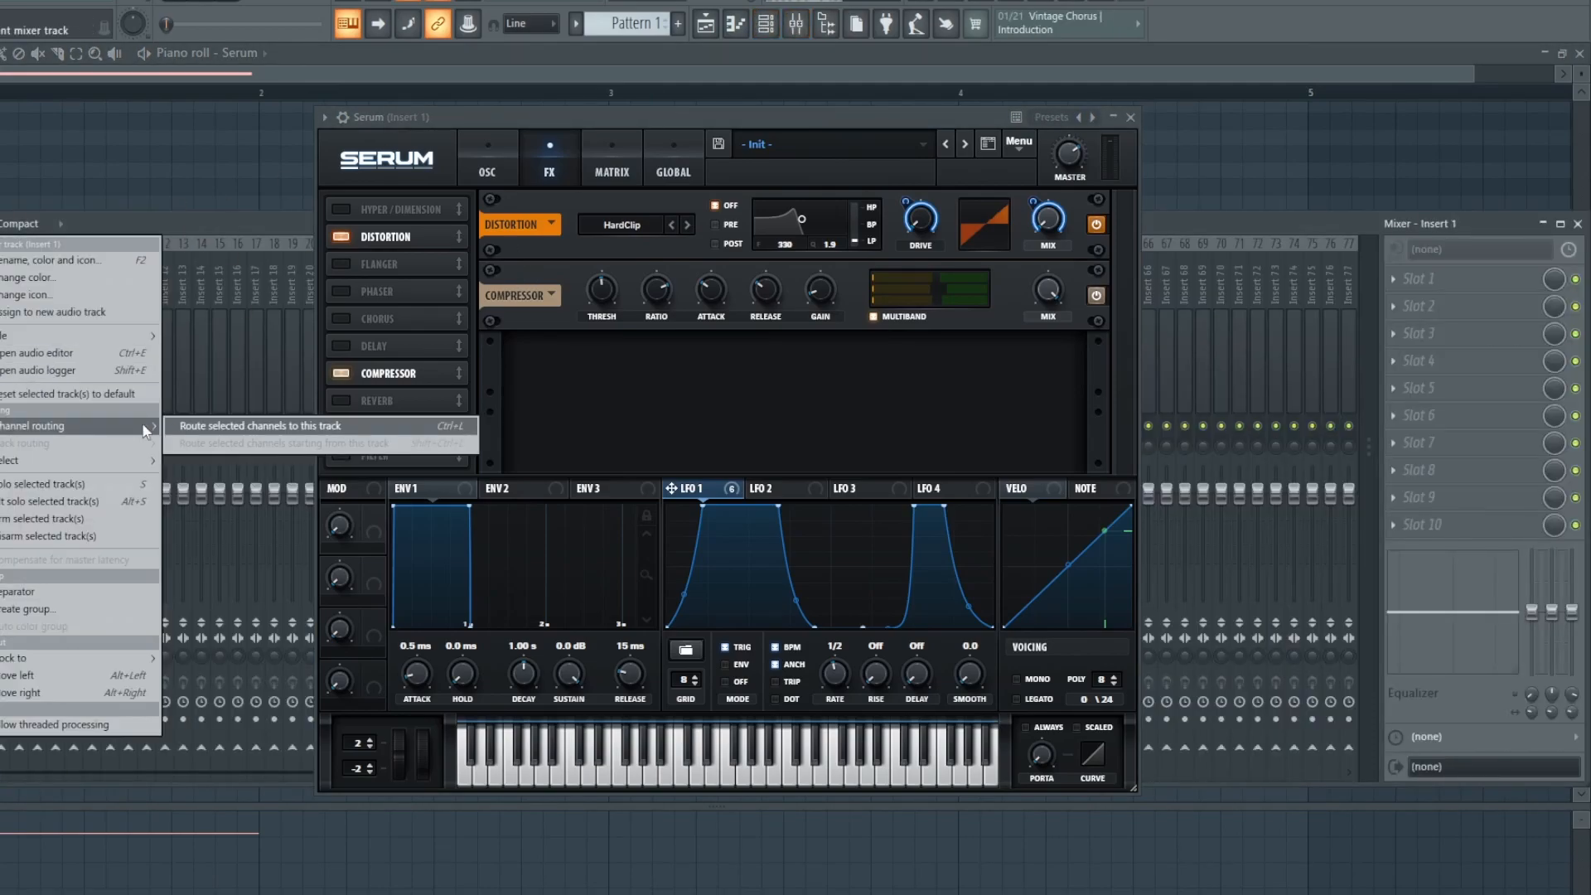
click(83, 425)
Load OTT in the first two effect slots and Fruity Squeeze in the third on the Serum mixer track
click(1542, 280)
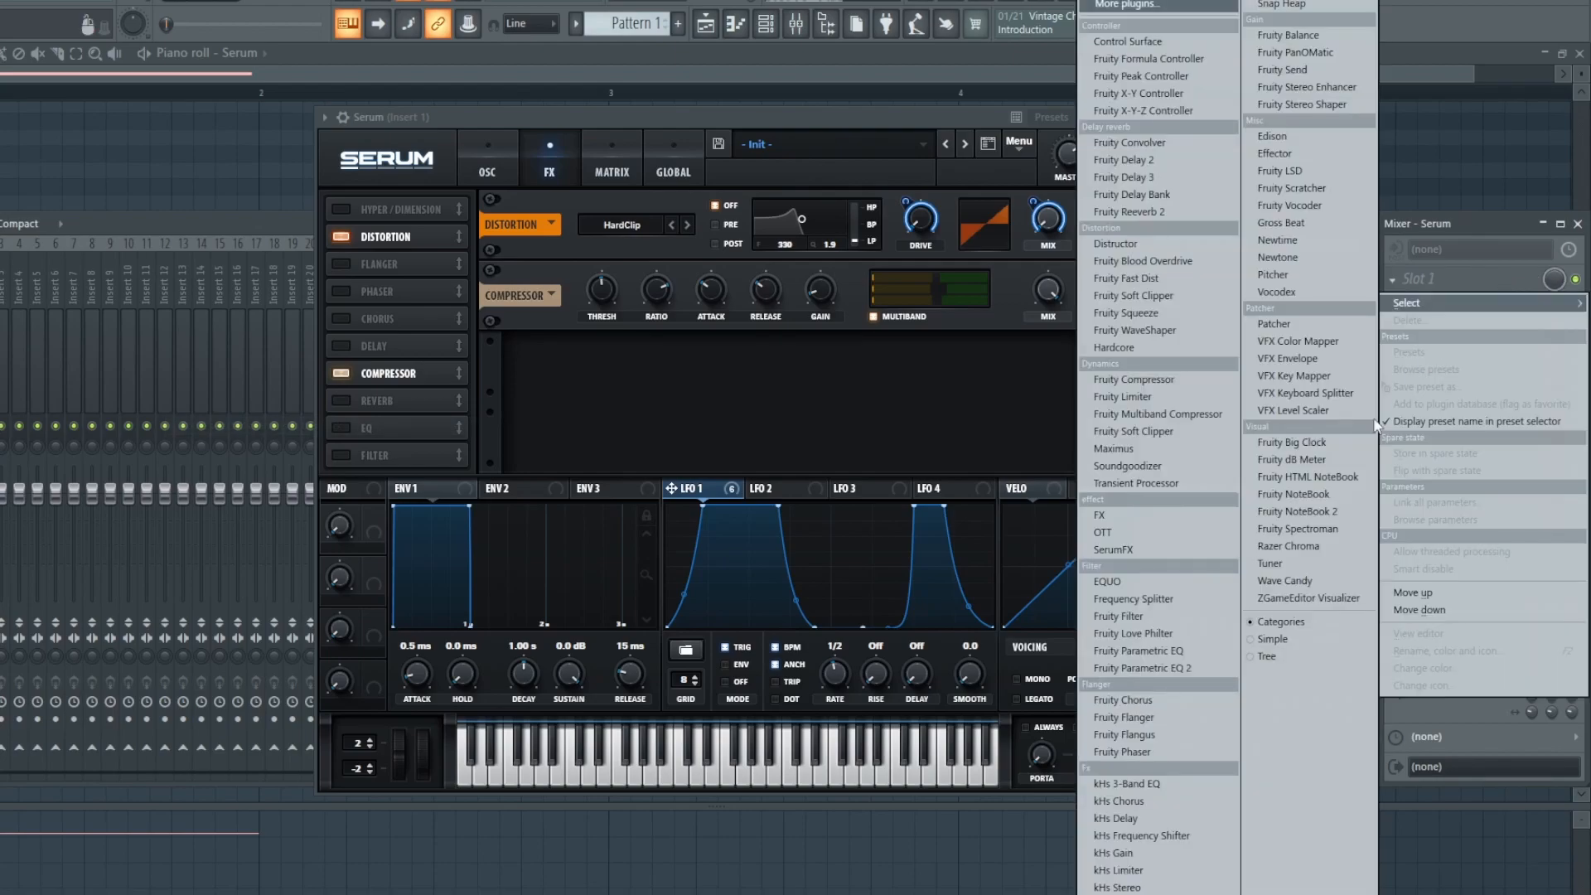
click(1141, 539)
click(1542, 306)
click(1102, 533)
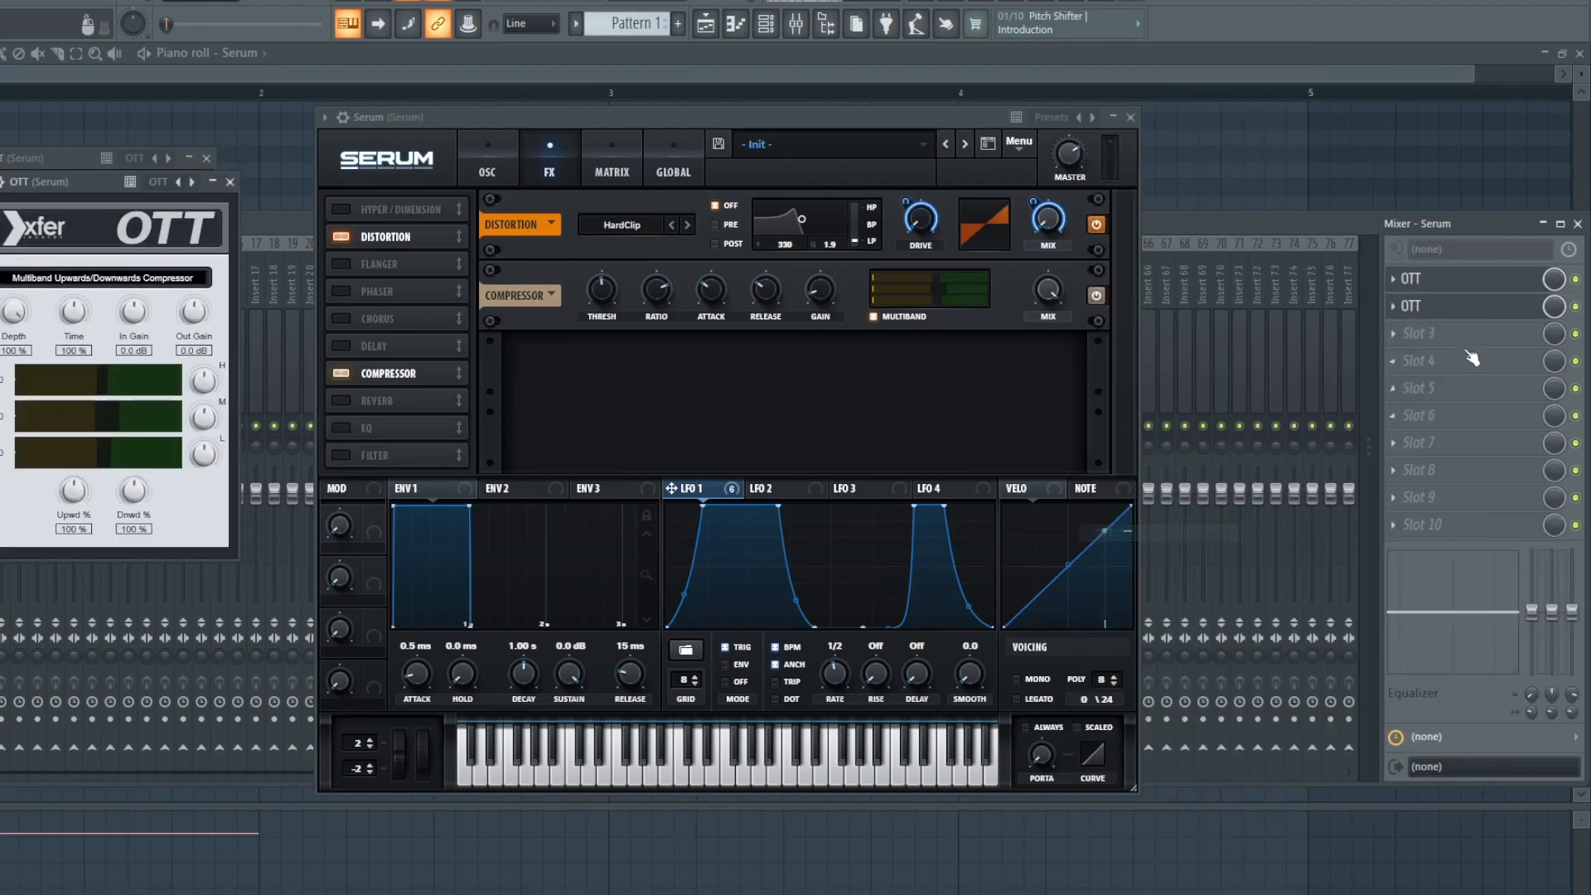
click(1542, 333)
click(1148, 320)
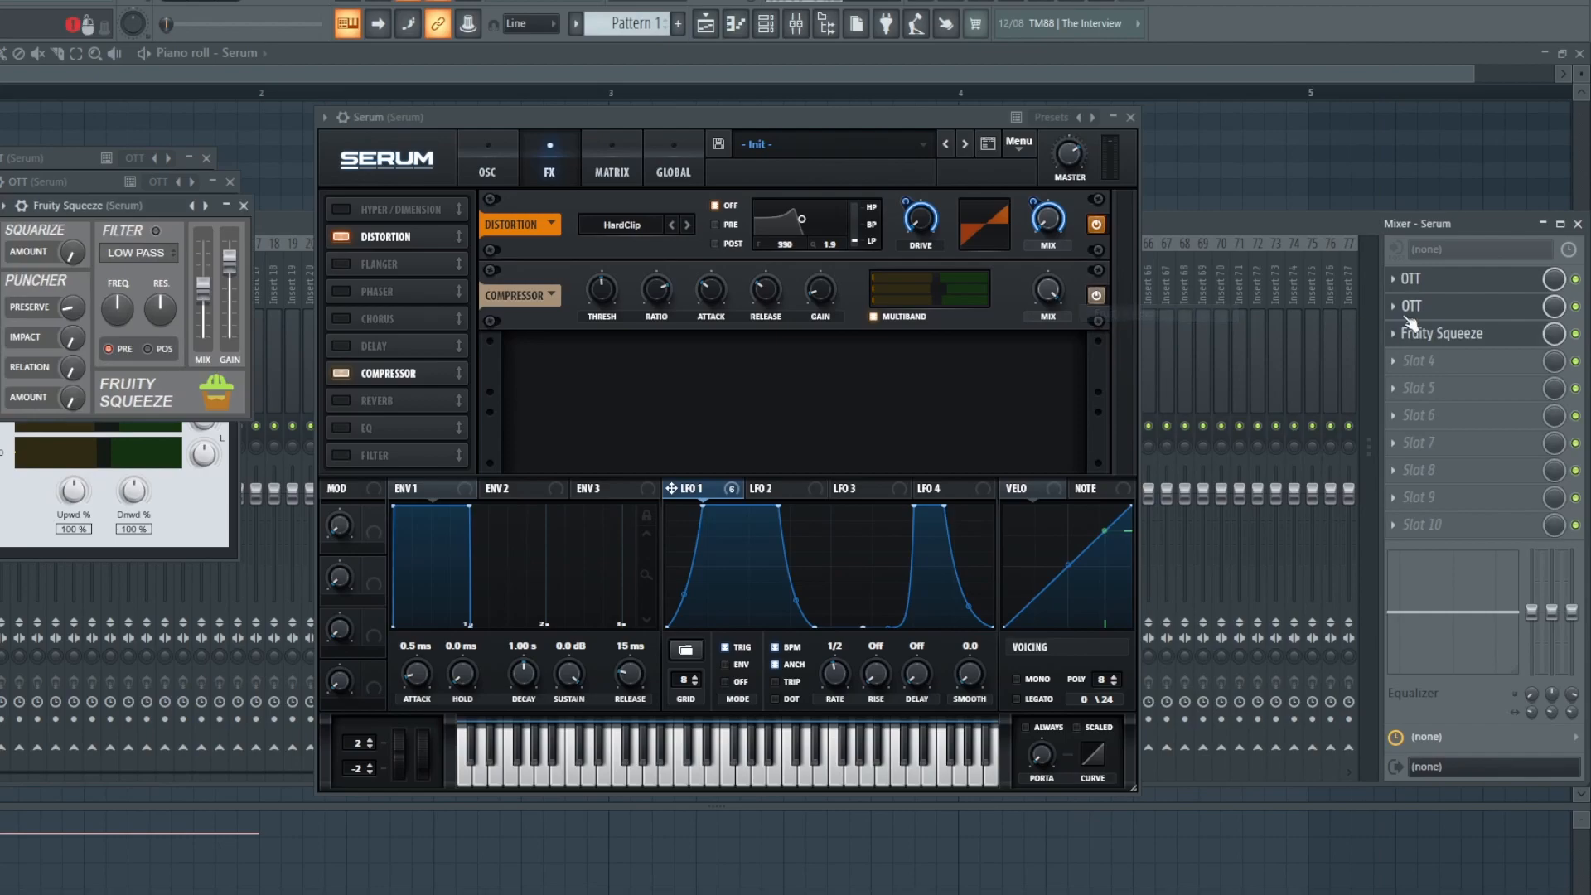
Replace Fruity Squeeze in the third mixer slot with Fruity WaveShaper, bend its curve into a steep early rise, and close the effect windows
click(1400, 344)
mouse_move(1406, 357)
click(1131, 350)
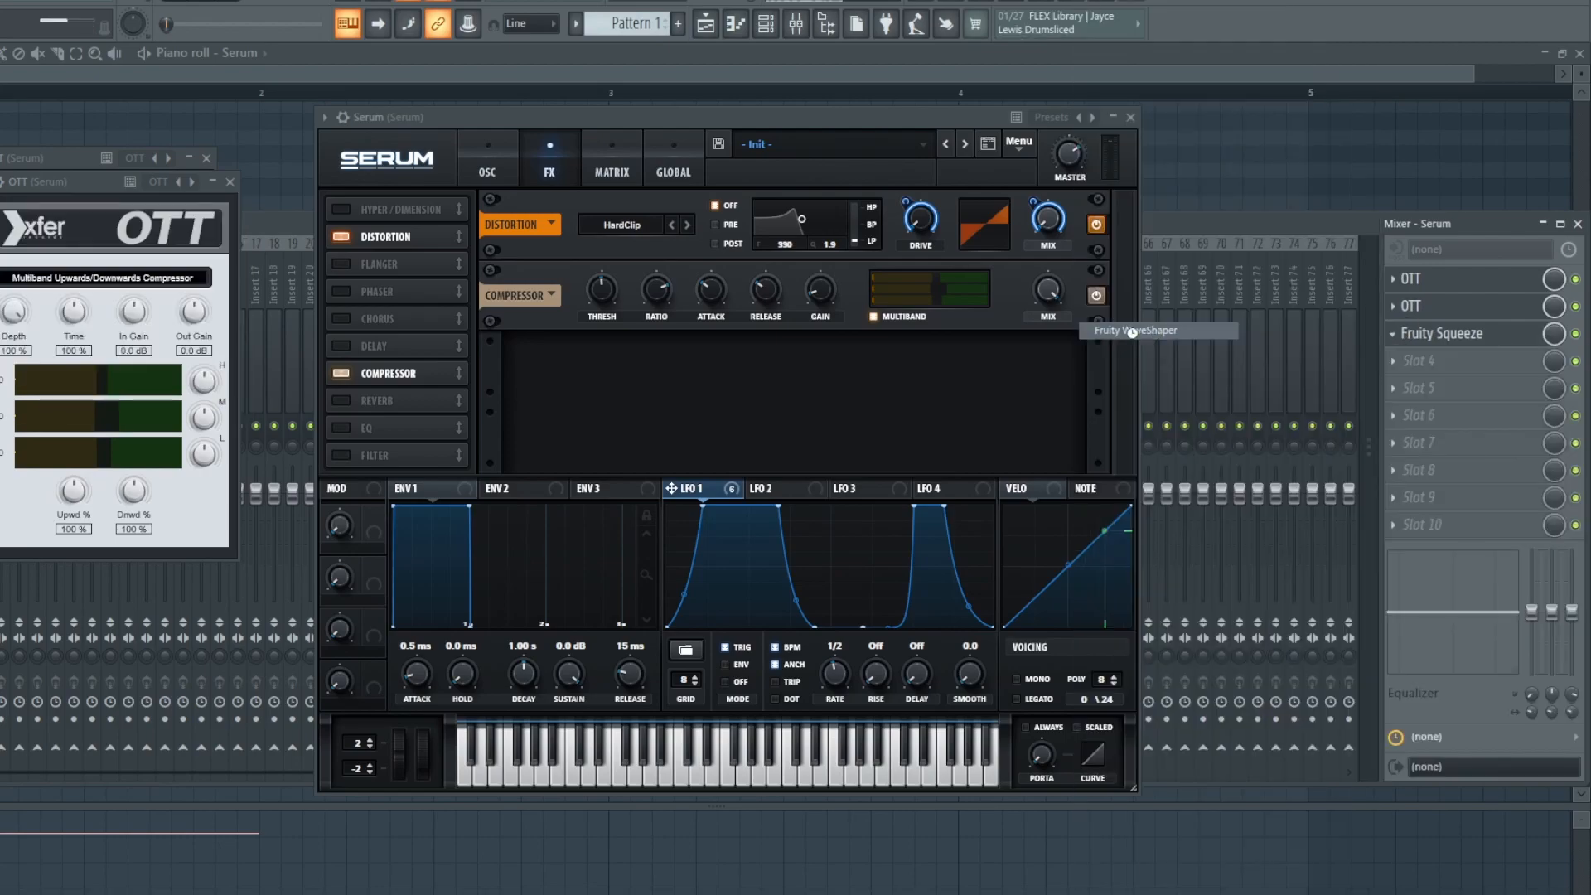
drag(119, 373, 34, 251)
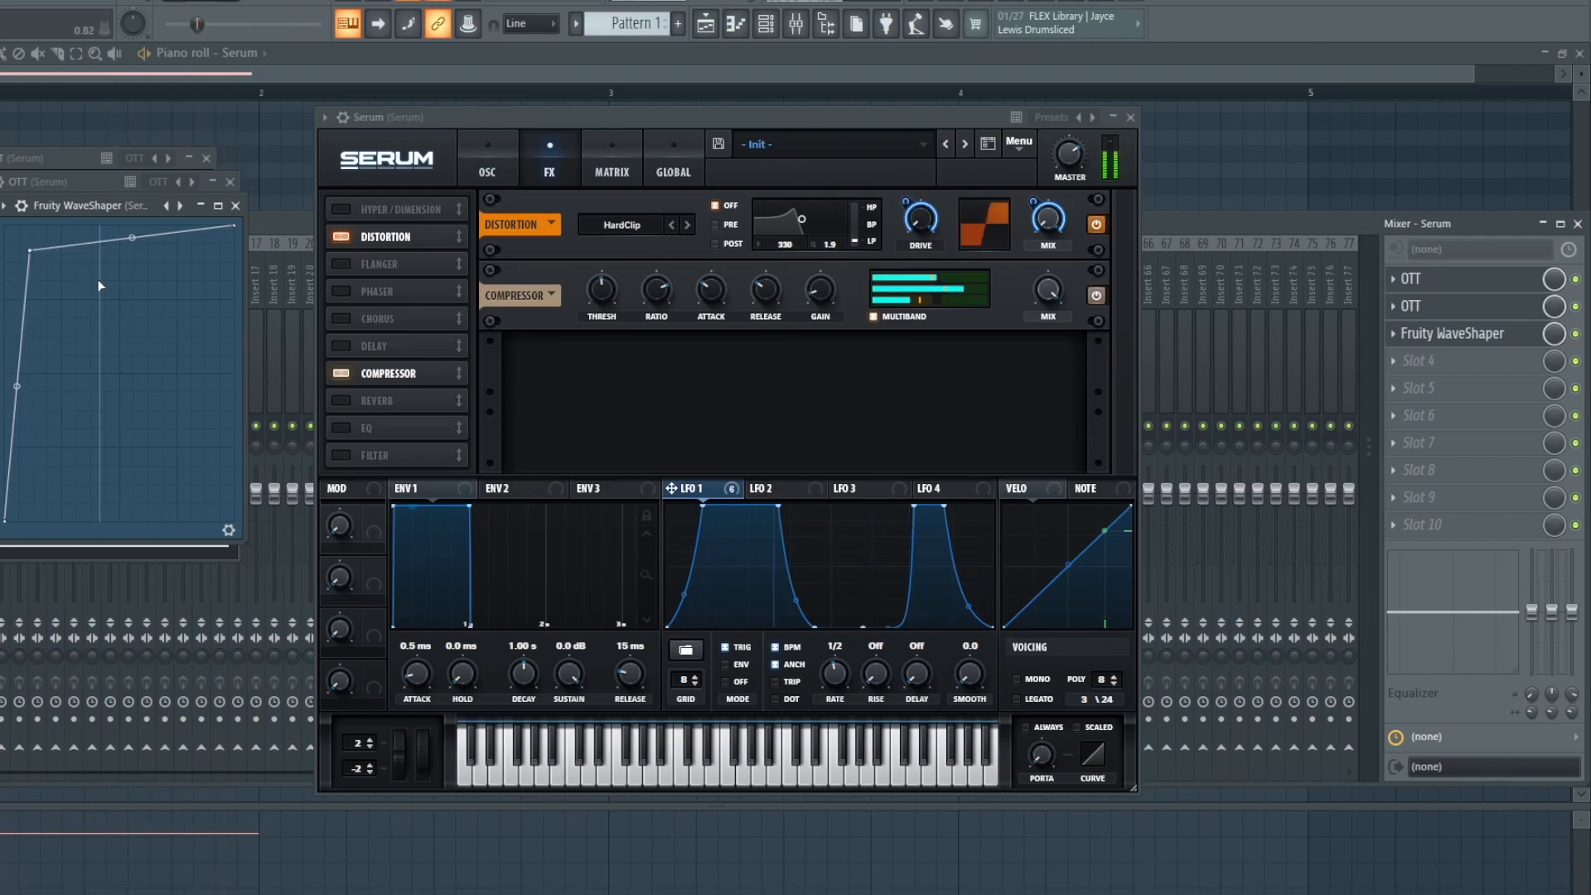
click(237, 206)
click(230, 181)
click(206, 158)
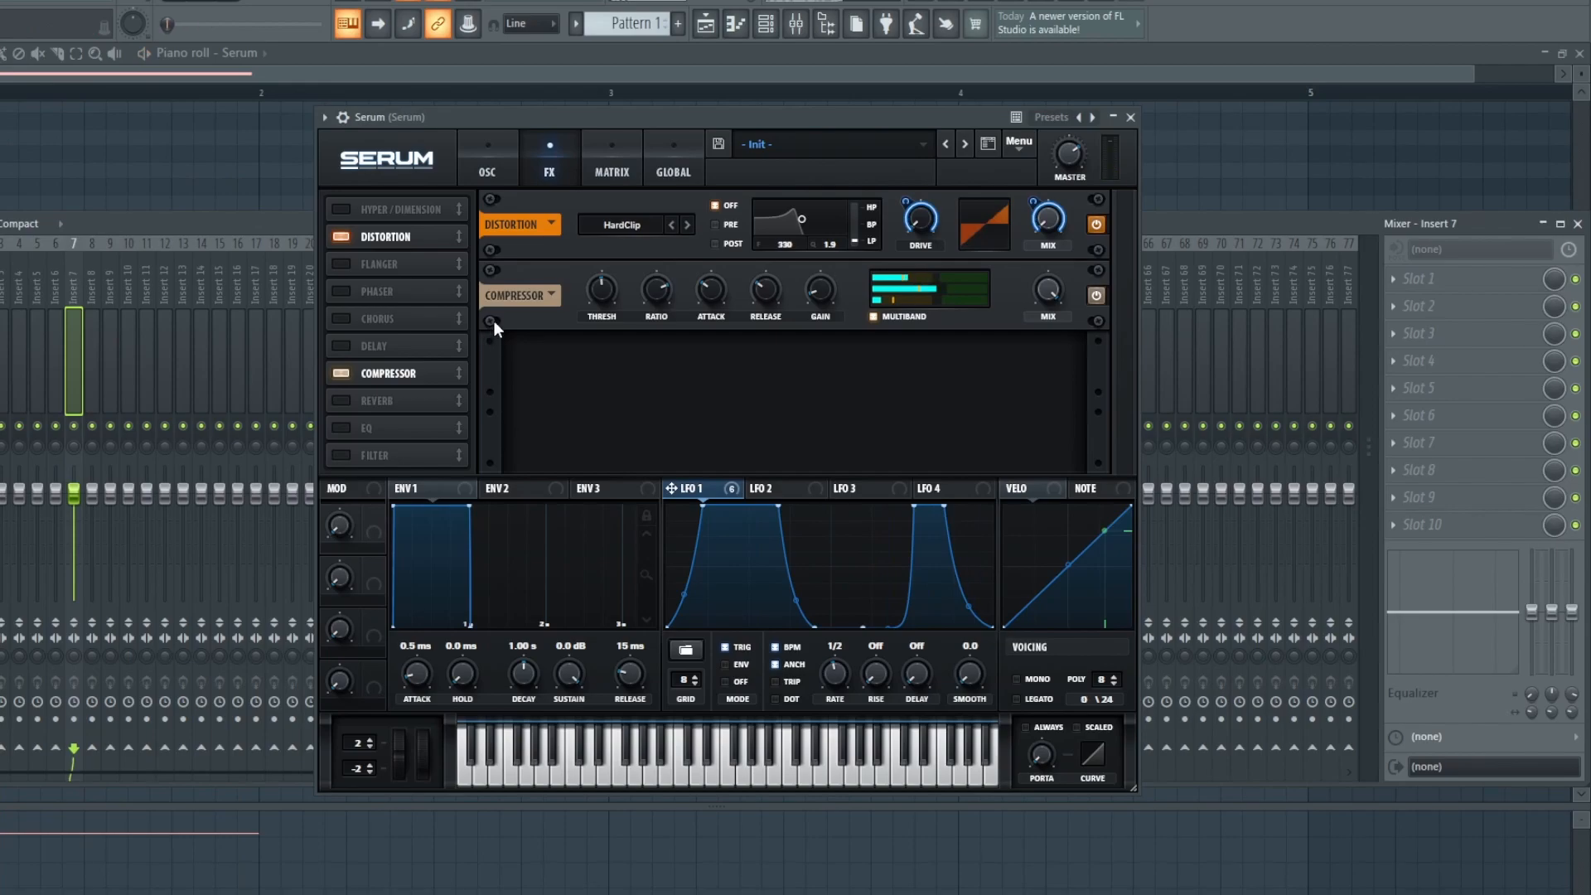
Swap Serum's compressor for an MG Low 6 filter after the distortion and assign LFO 1 to its cutoff
click(341, 373)
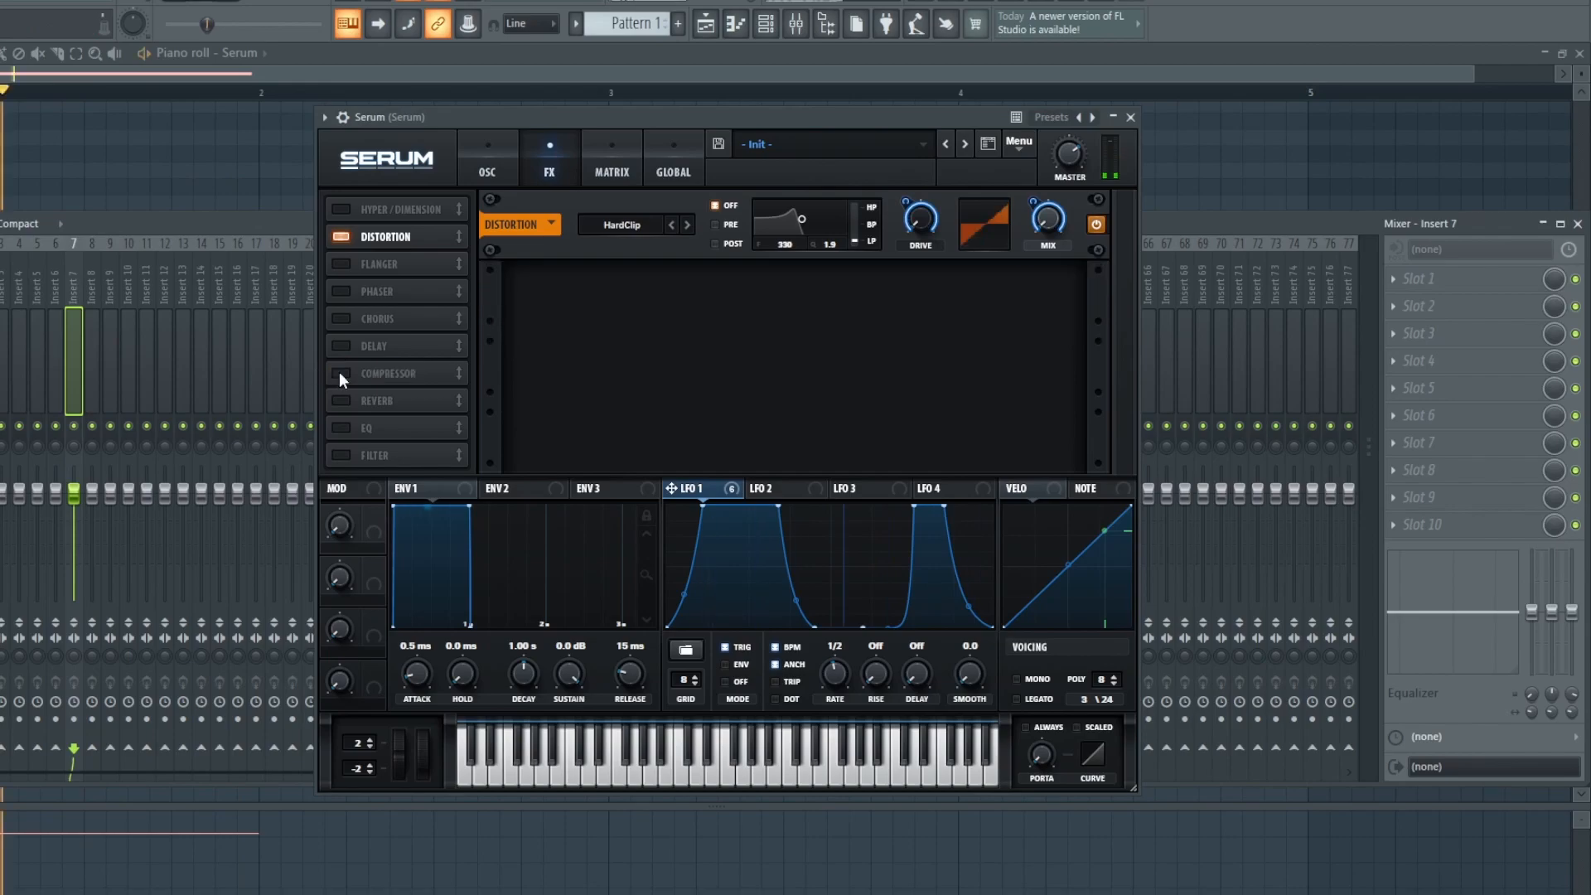
click(339, 455)
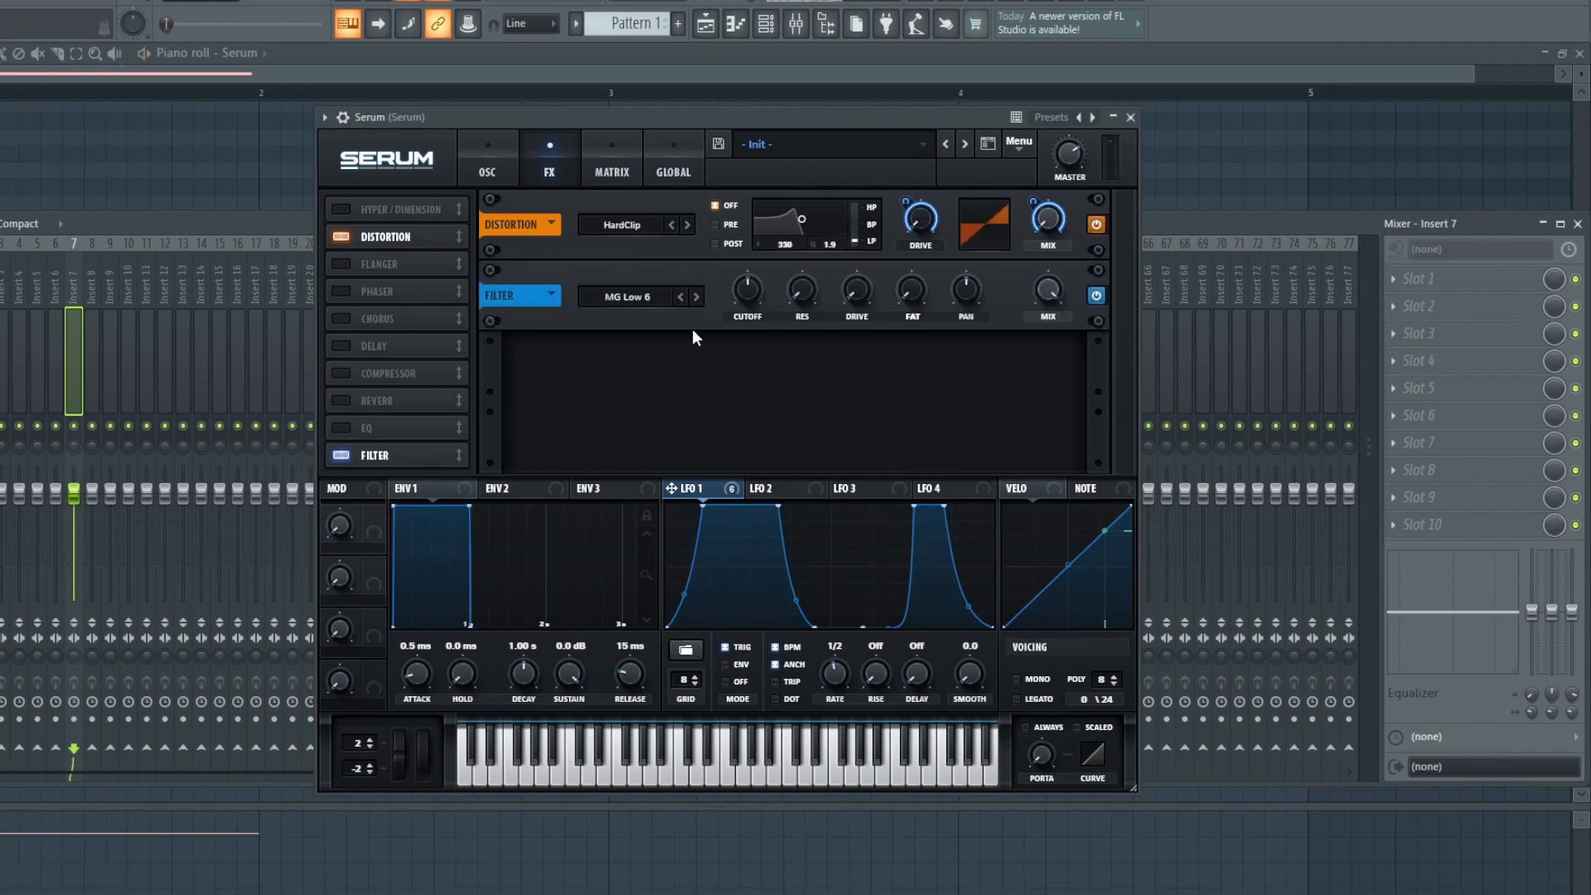
drag(706, 484, 741, 285)
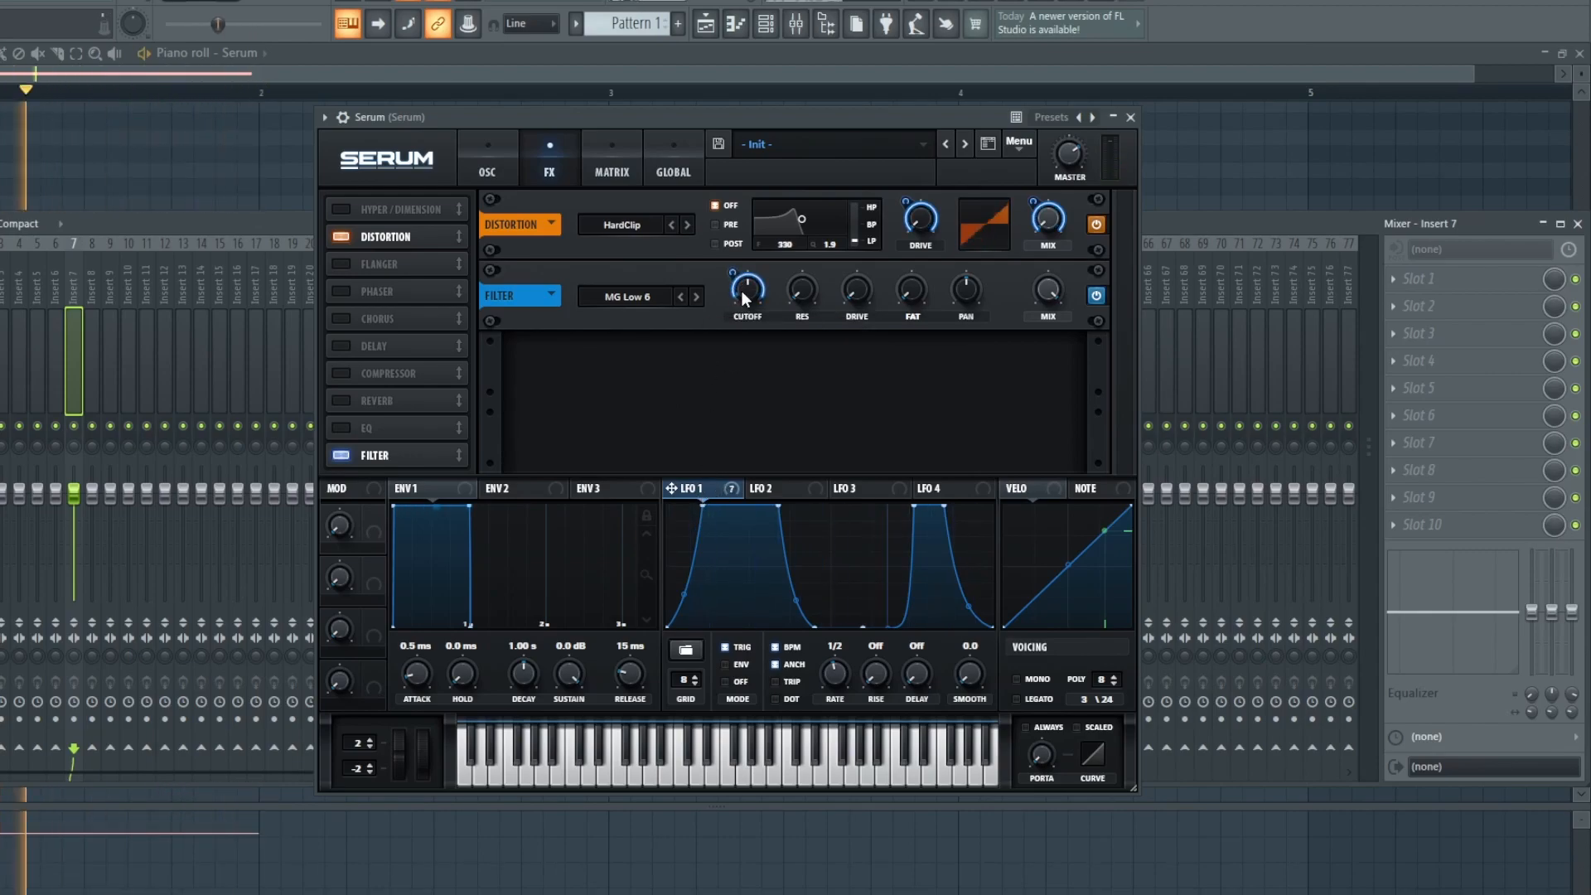
key(space)
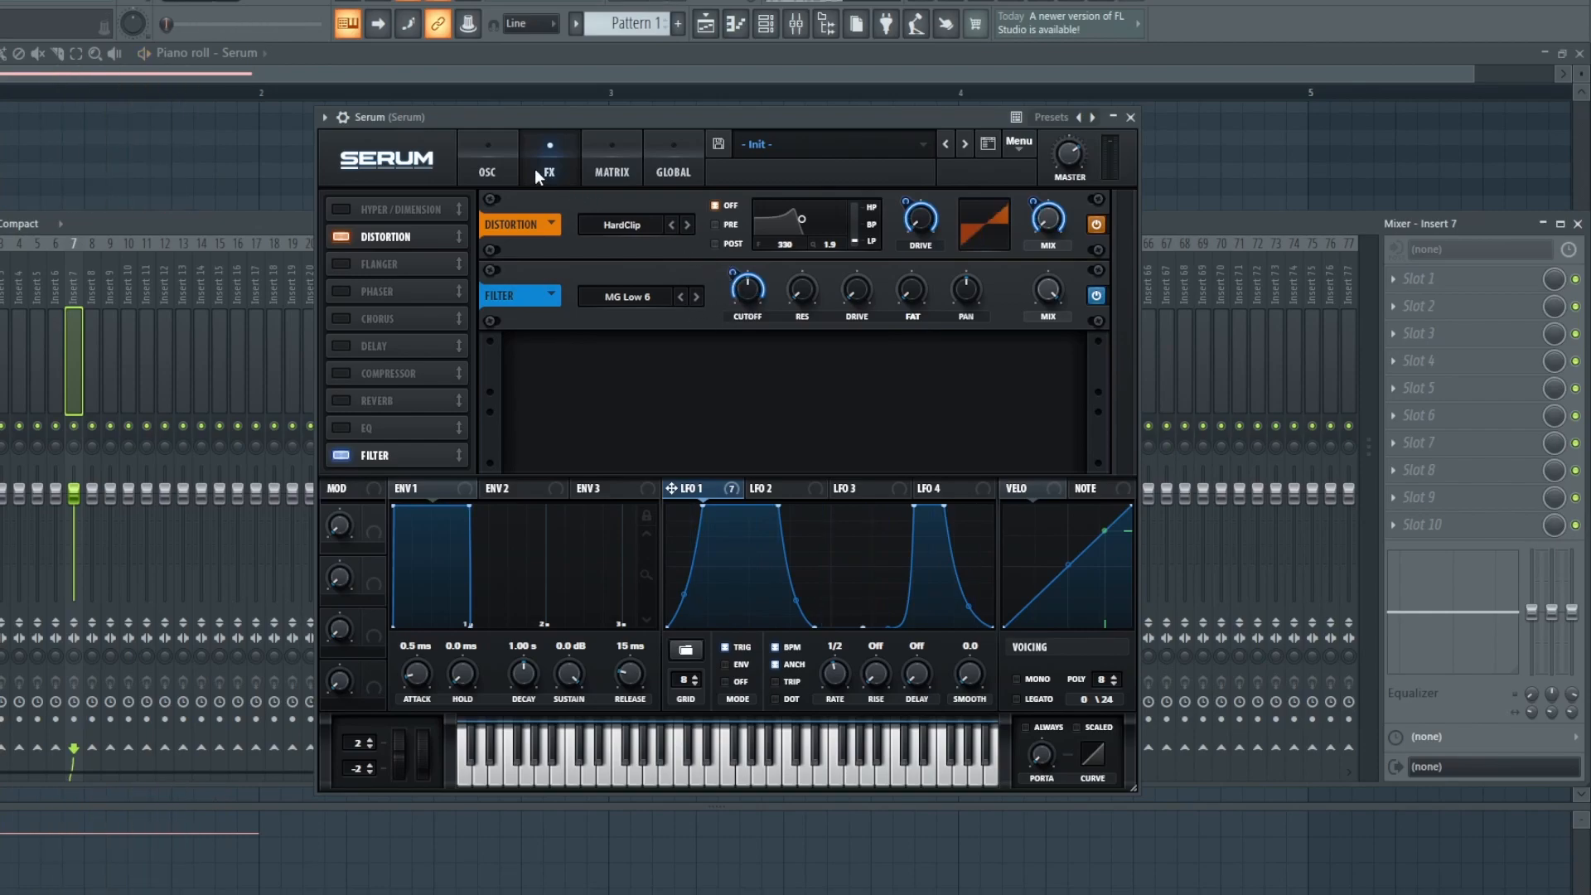
Hide the mixer and raise the bass note by one semitone in the piano roll
click(487, 170)
key(space)
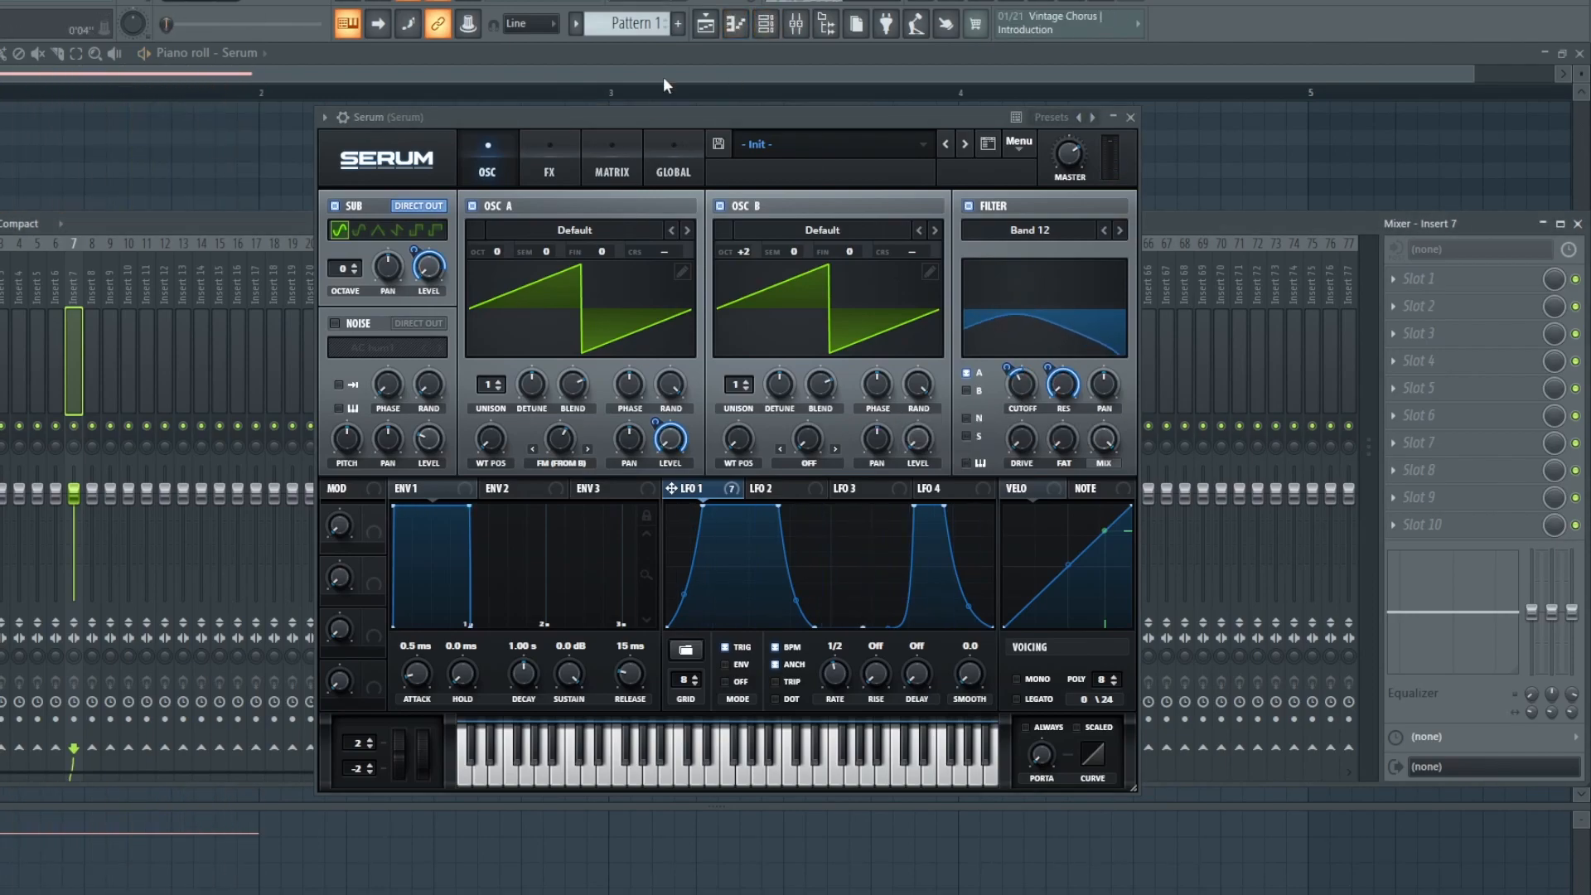
click(742, 33)
click(251, 520)
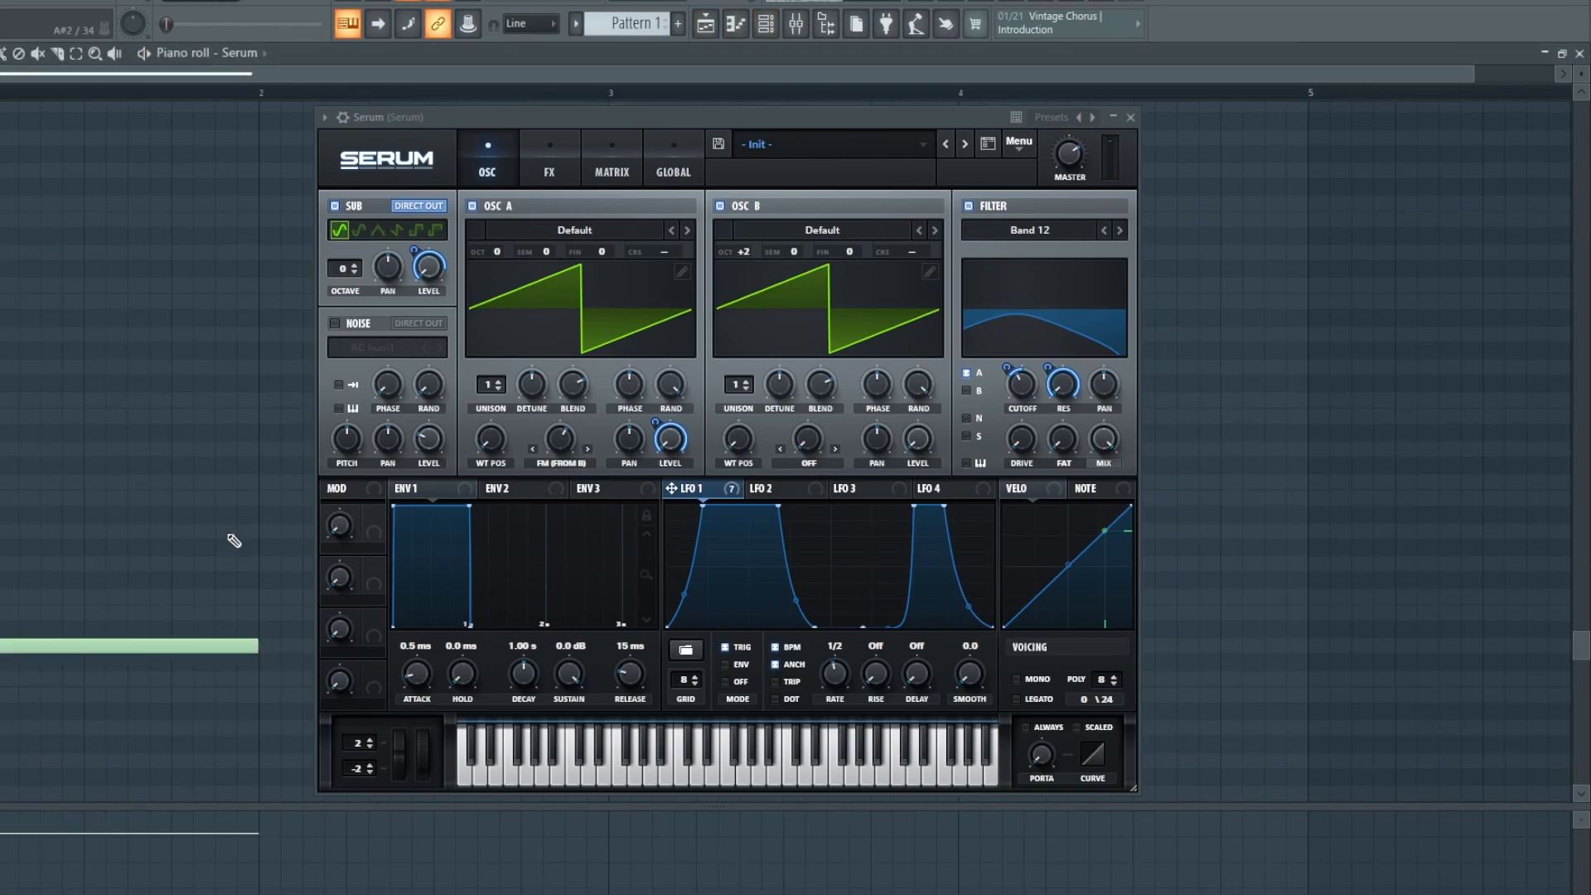
mouse_move(52, 643)
mouse_down()
mouse_move(46, 661)
mouse_move(46, 613)
mouse_move(46, 629)
mouse_up()
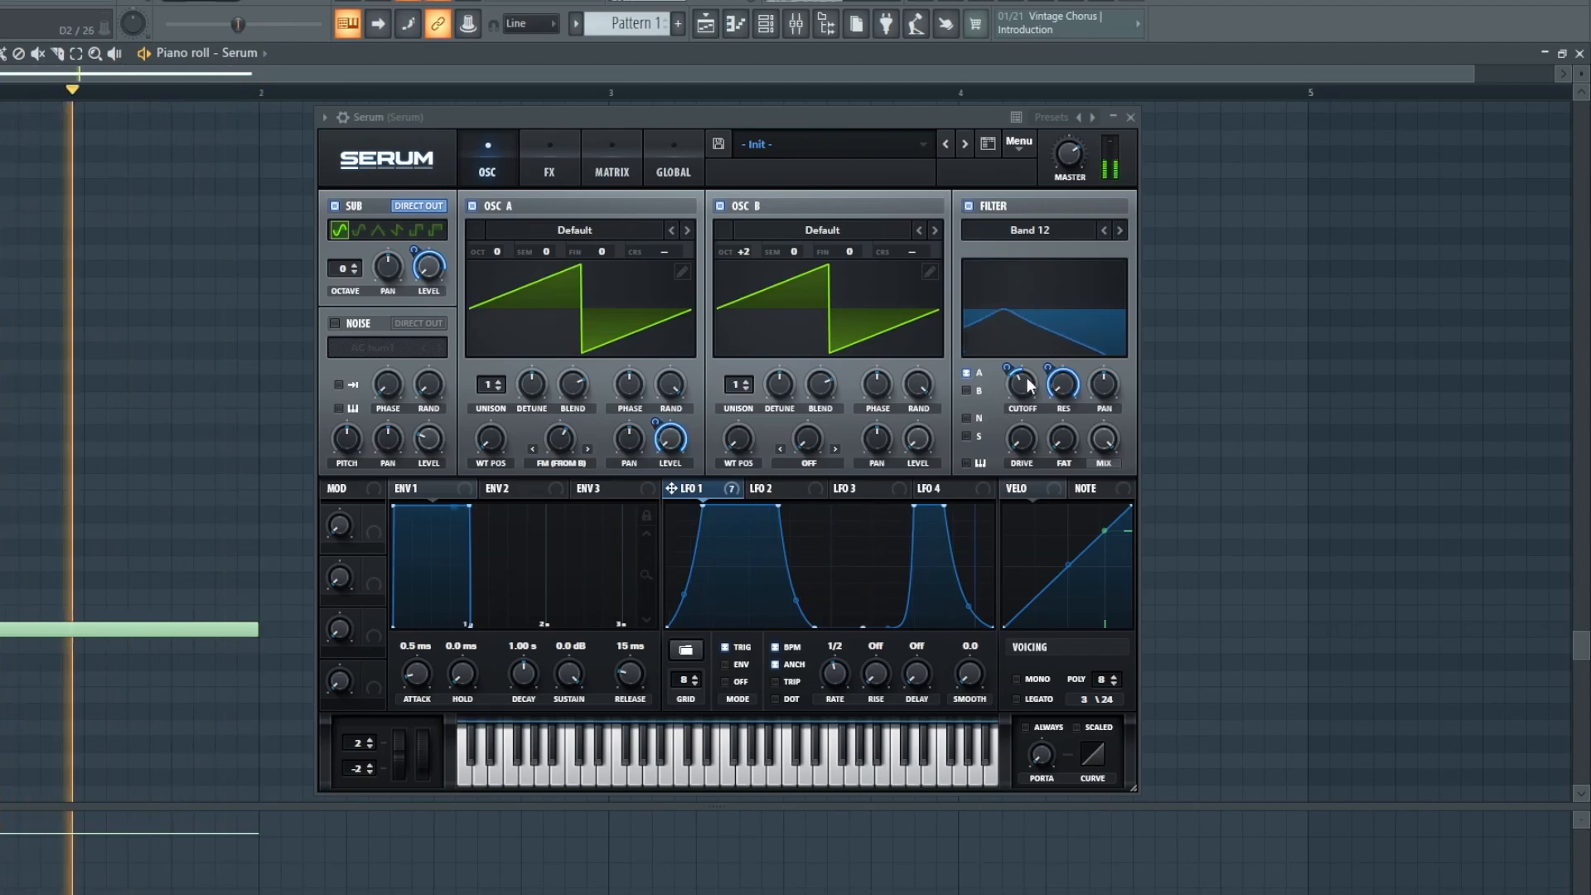
Adjust the Band 12 filter's cutoff to about 472 Hz while auditioning the note
mouse_move(1024, 391)
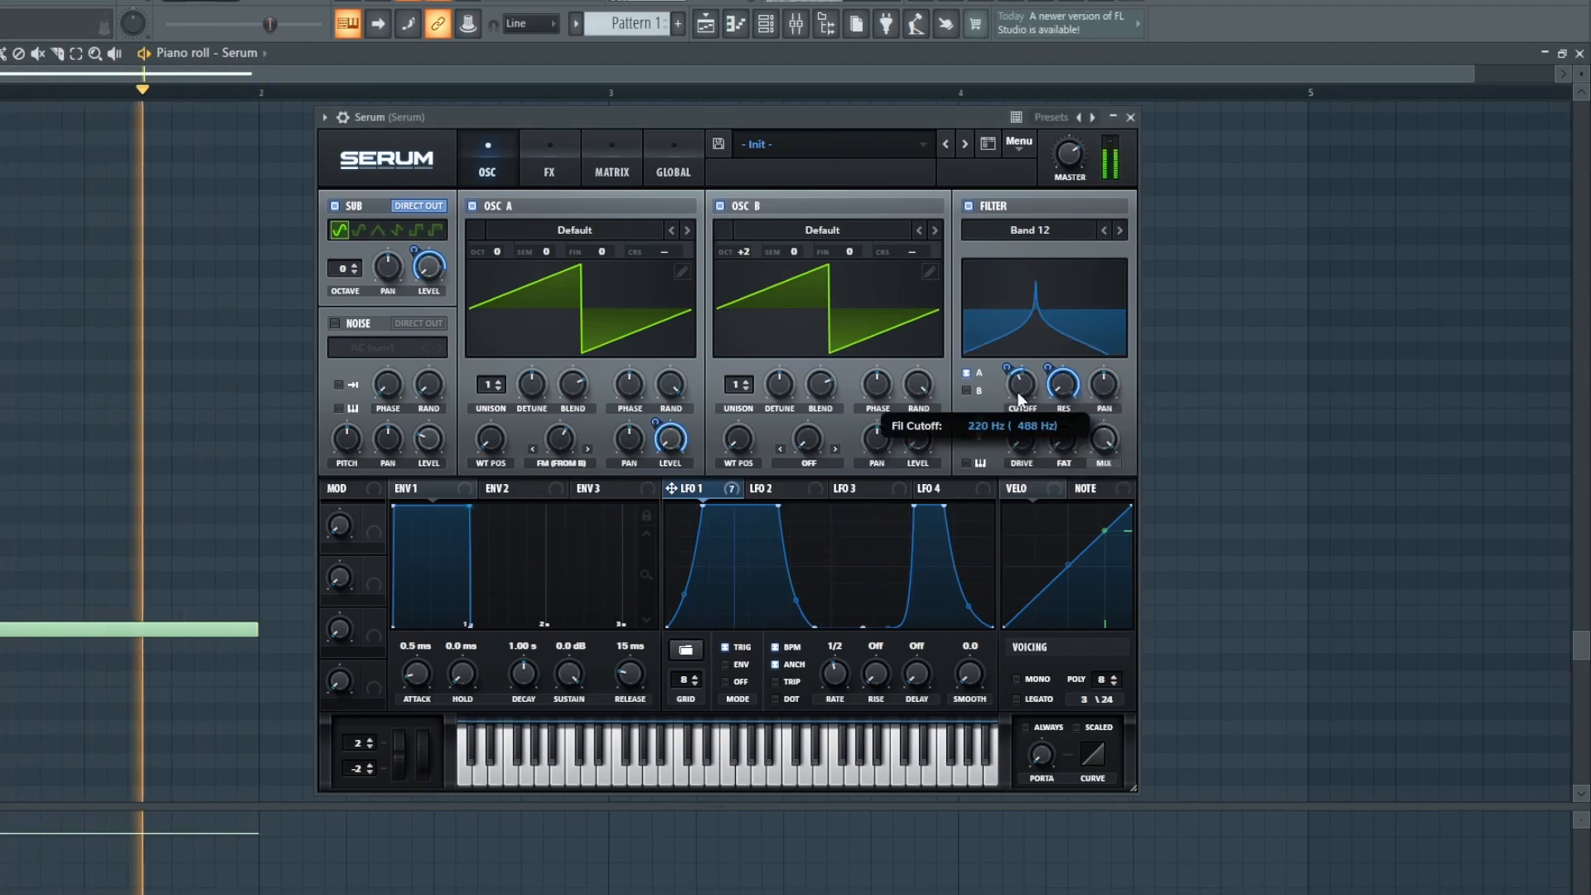
scroll(1024, 391, up, 2)
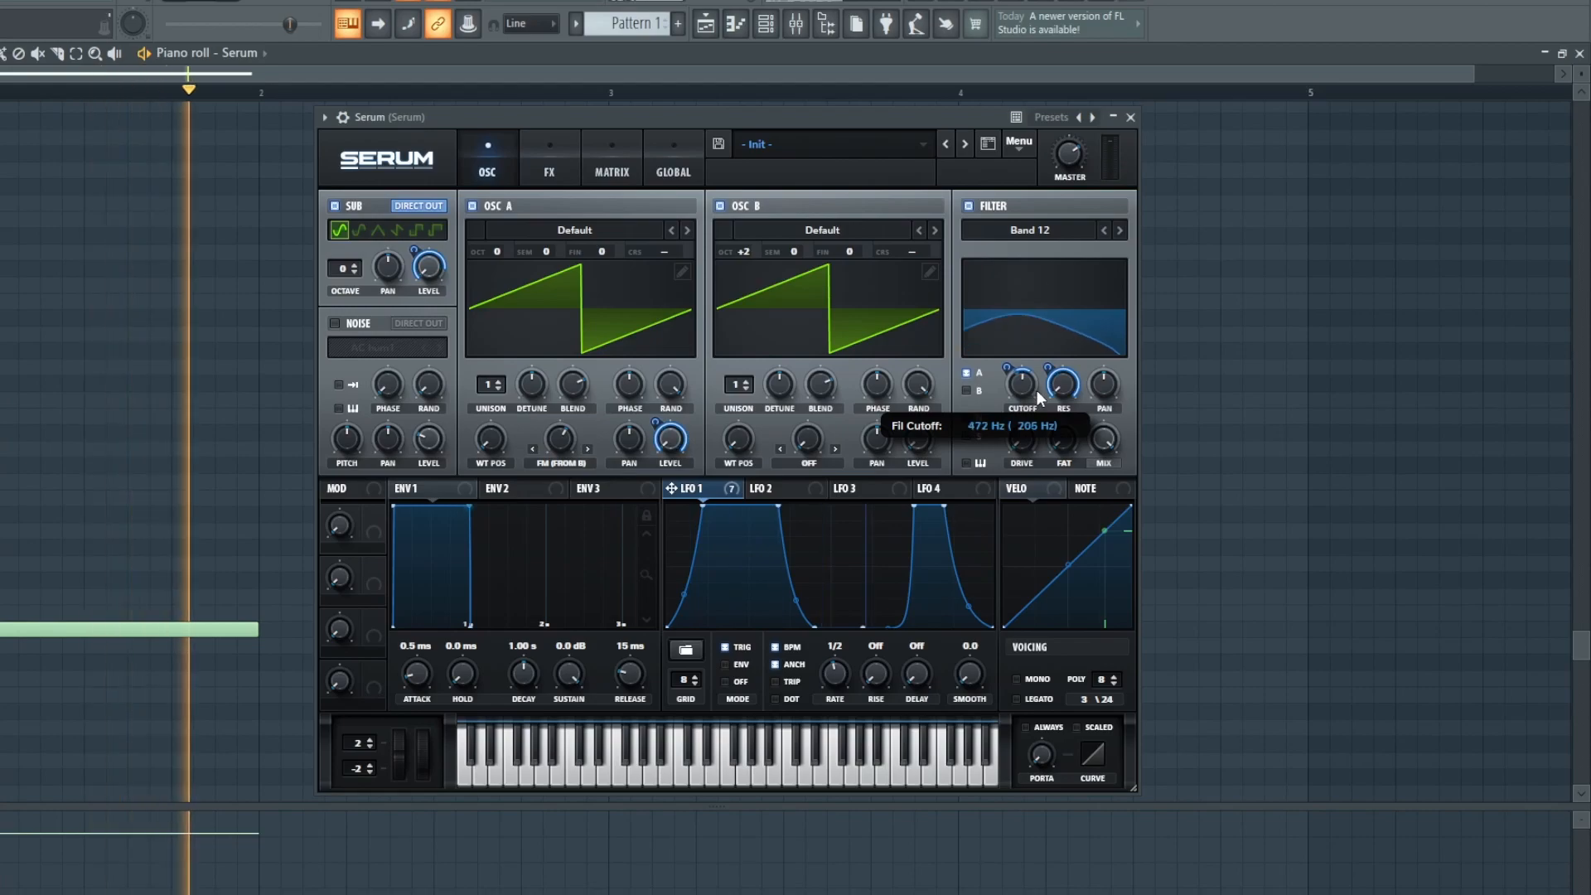
key(space)
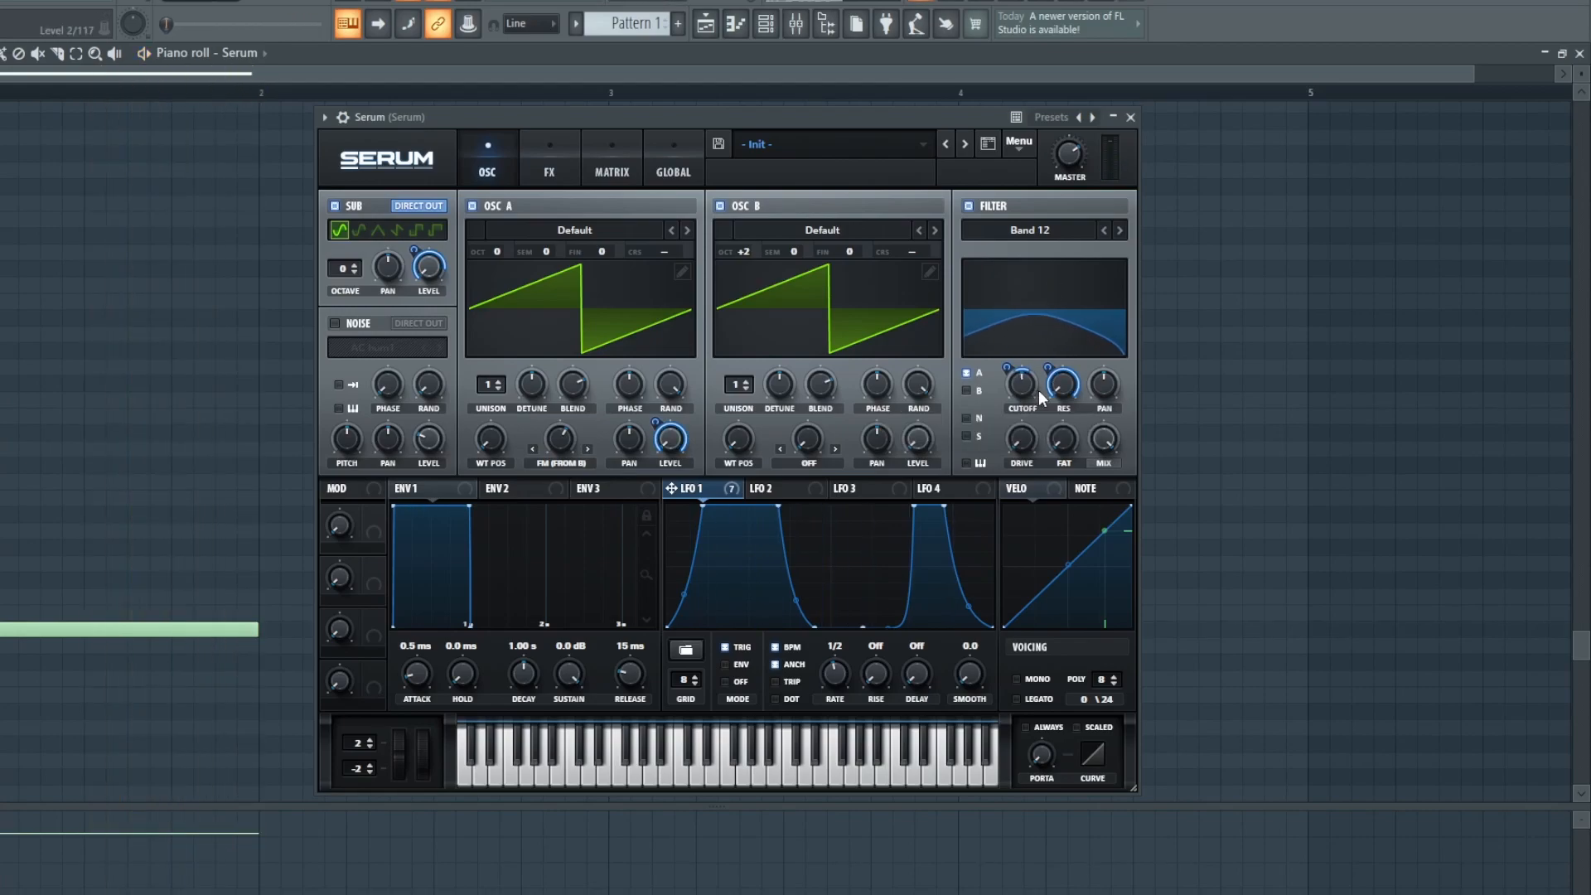
Raise the bass note by two semitones and set the Band 12 filter's cutoff to about 301 Hz during playback
key(space)
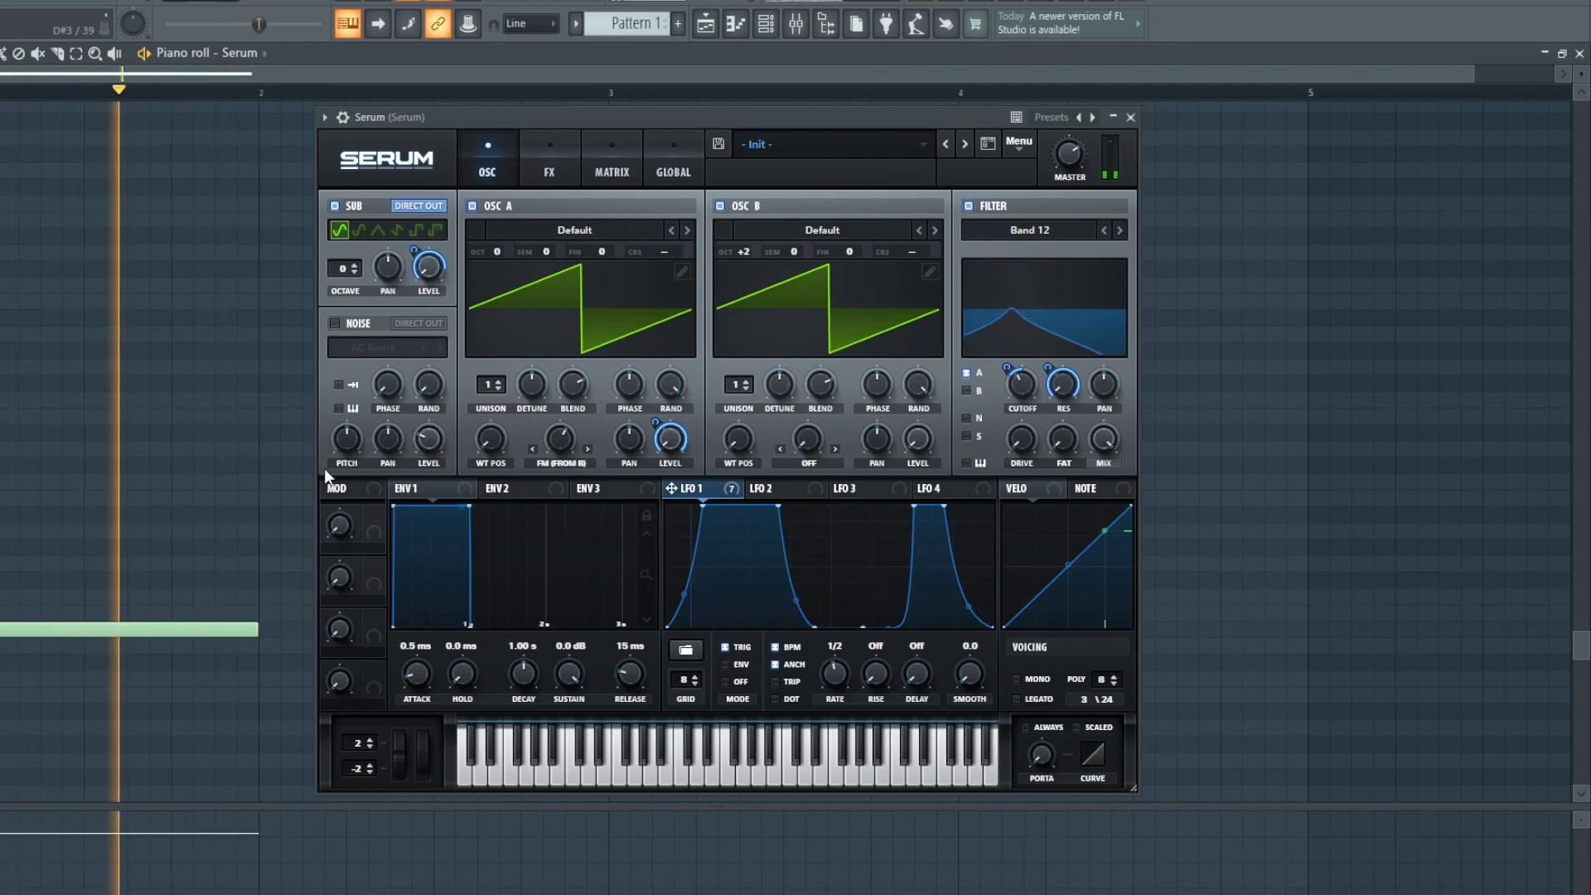
drag(180, 629, 180, 597)
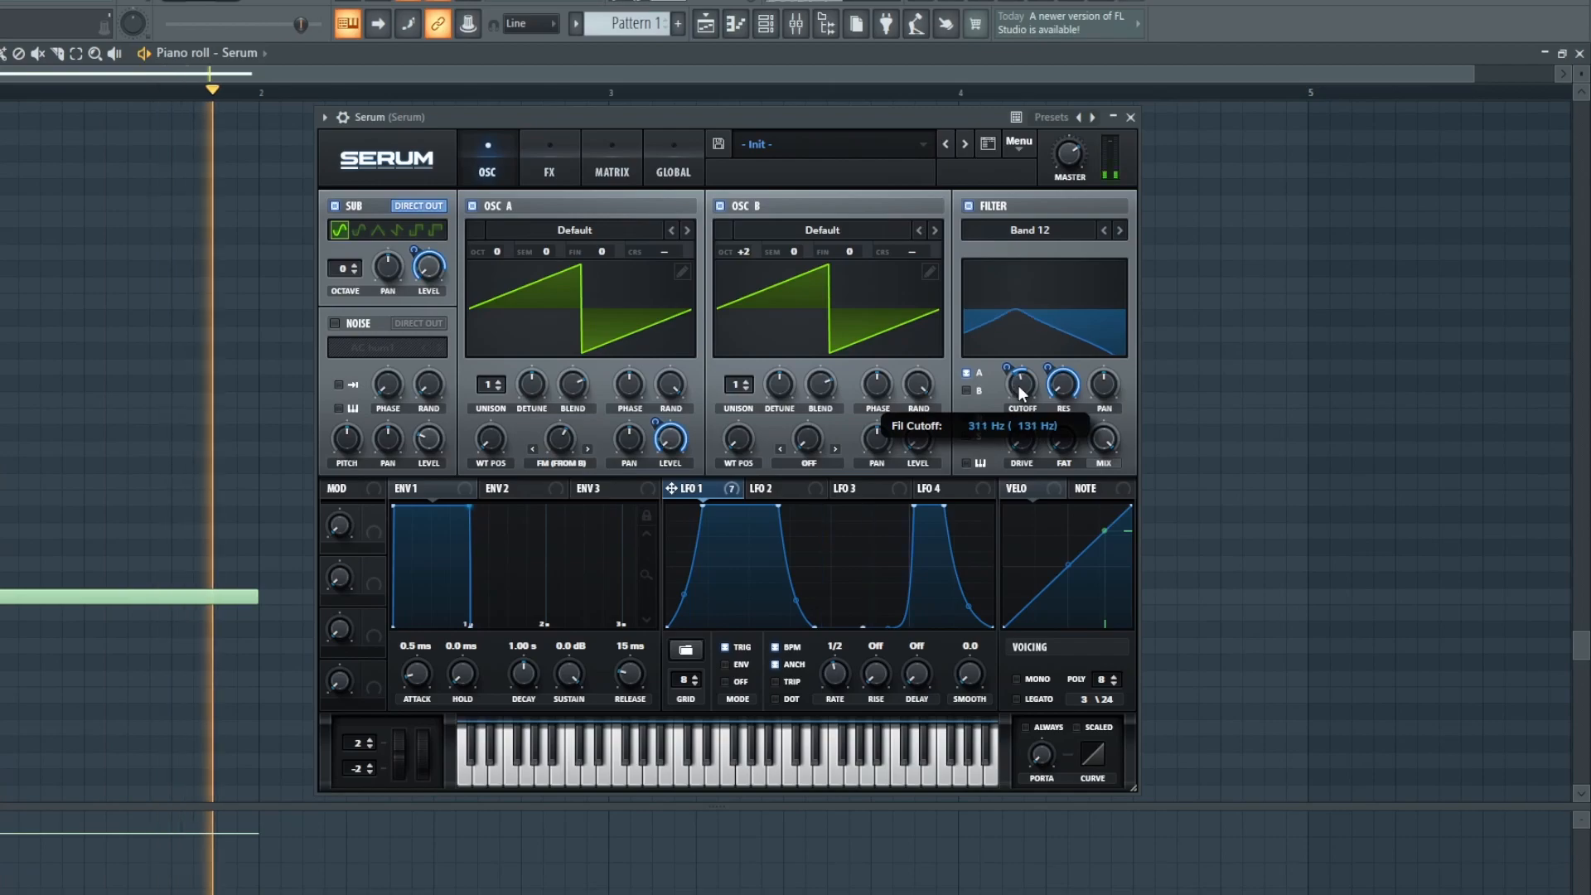
key(space)
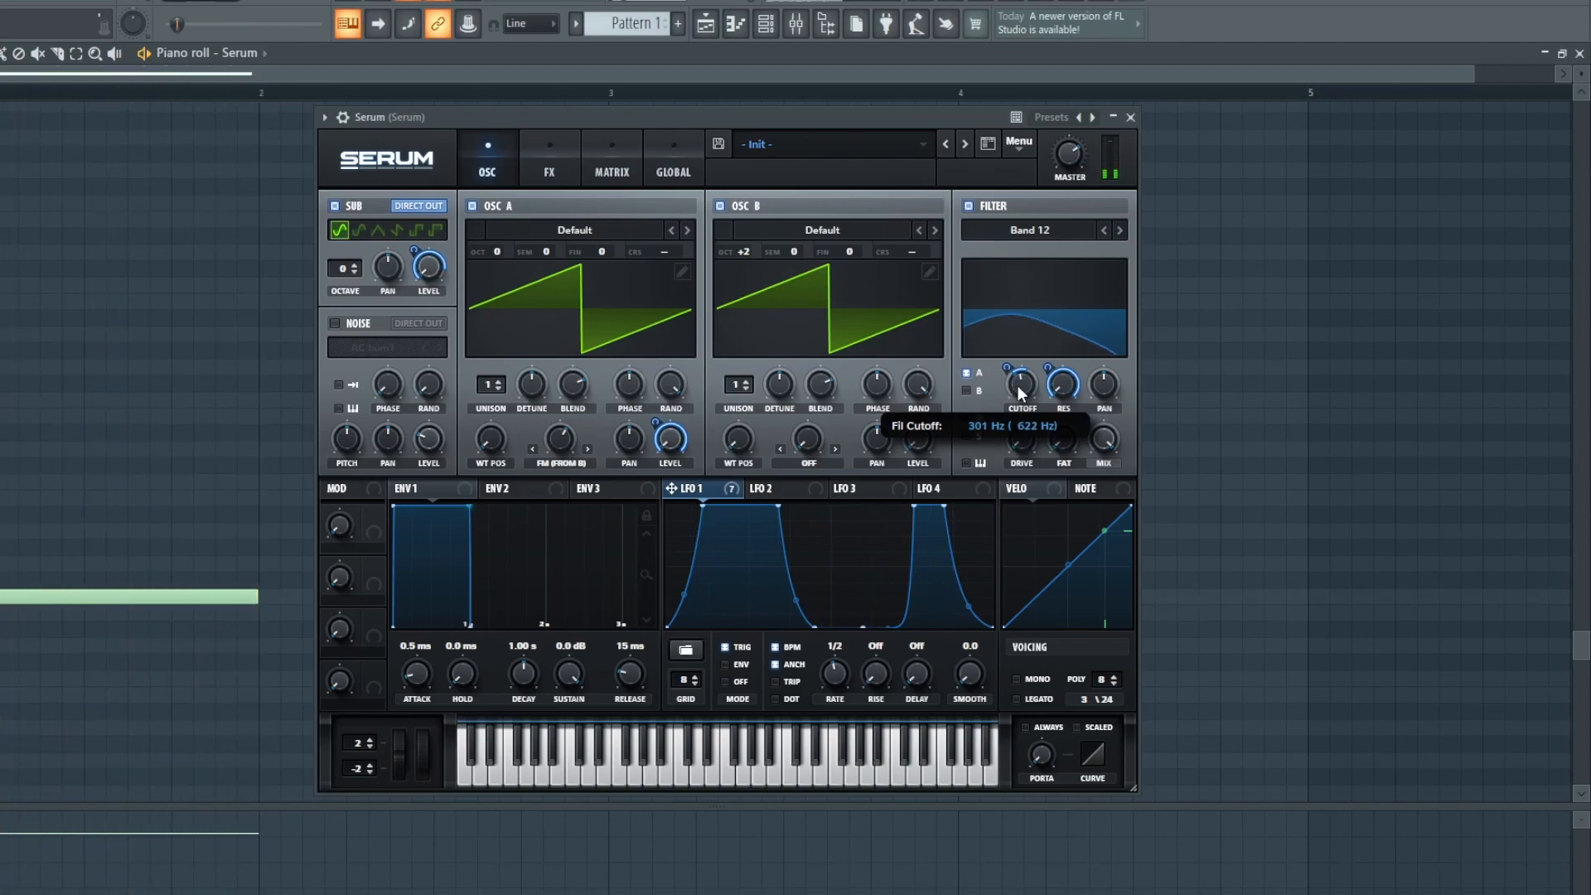
key(space)
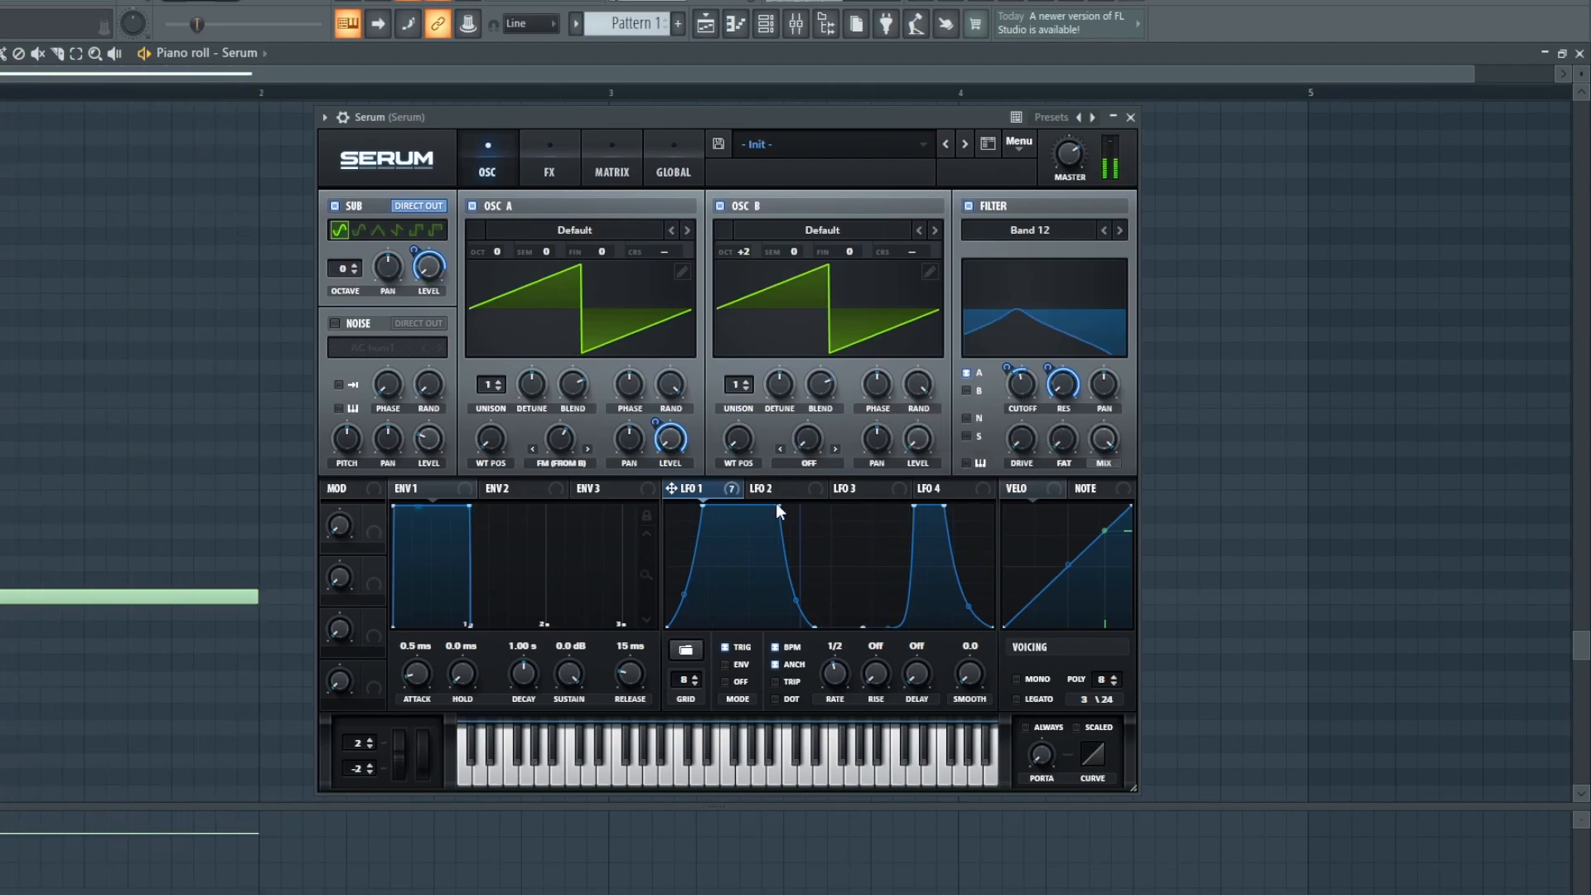
Narrow LFO 1's first plateau and shape a thin pointed peak between its two existing humps
drag(777, 505, 739, 489)
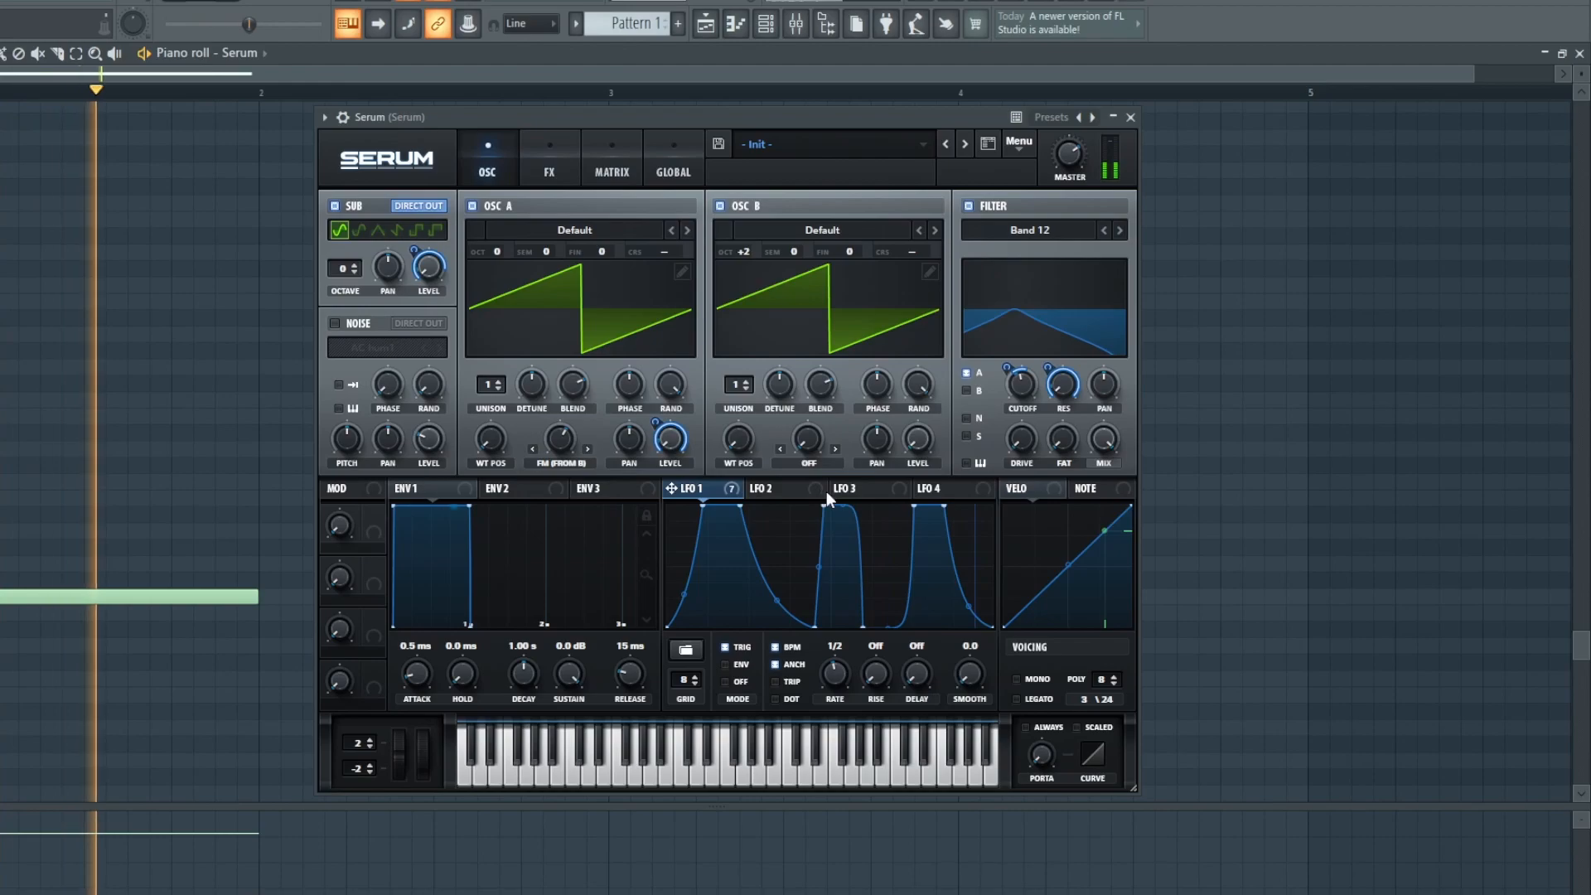
drag(847, 504, 799, 651)
drag(803, 579, 823, 615)
drag(825, 506, 838, 505)
drag(847, 604, 854, 596)
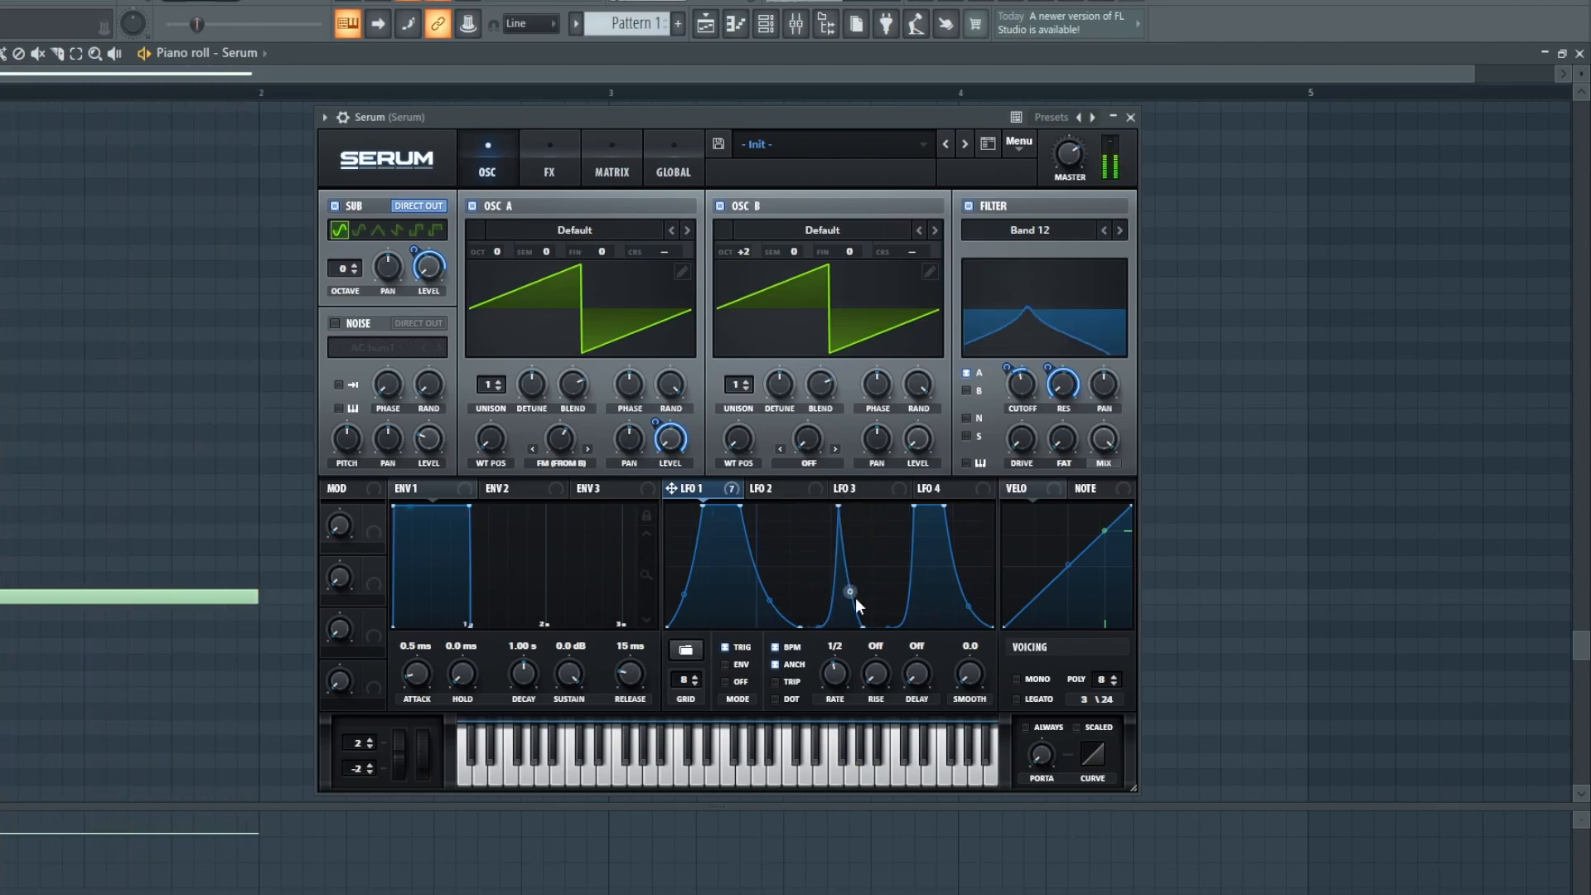
Refine LFO 1's middle peak to a single top point with an inward-curved rise
drag(832, 529, 823, 489)
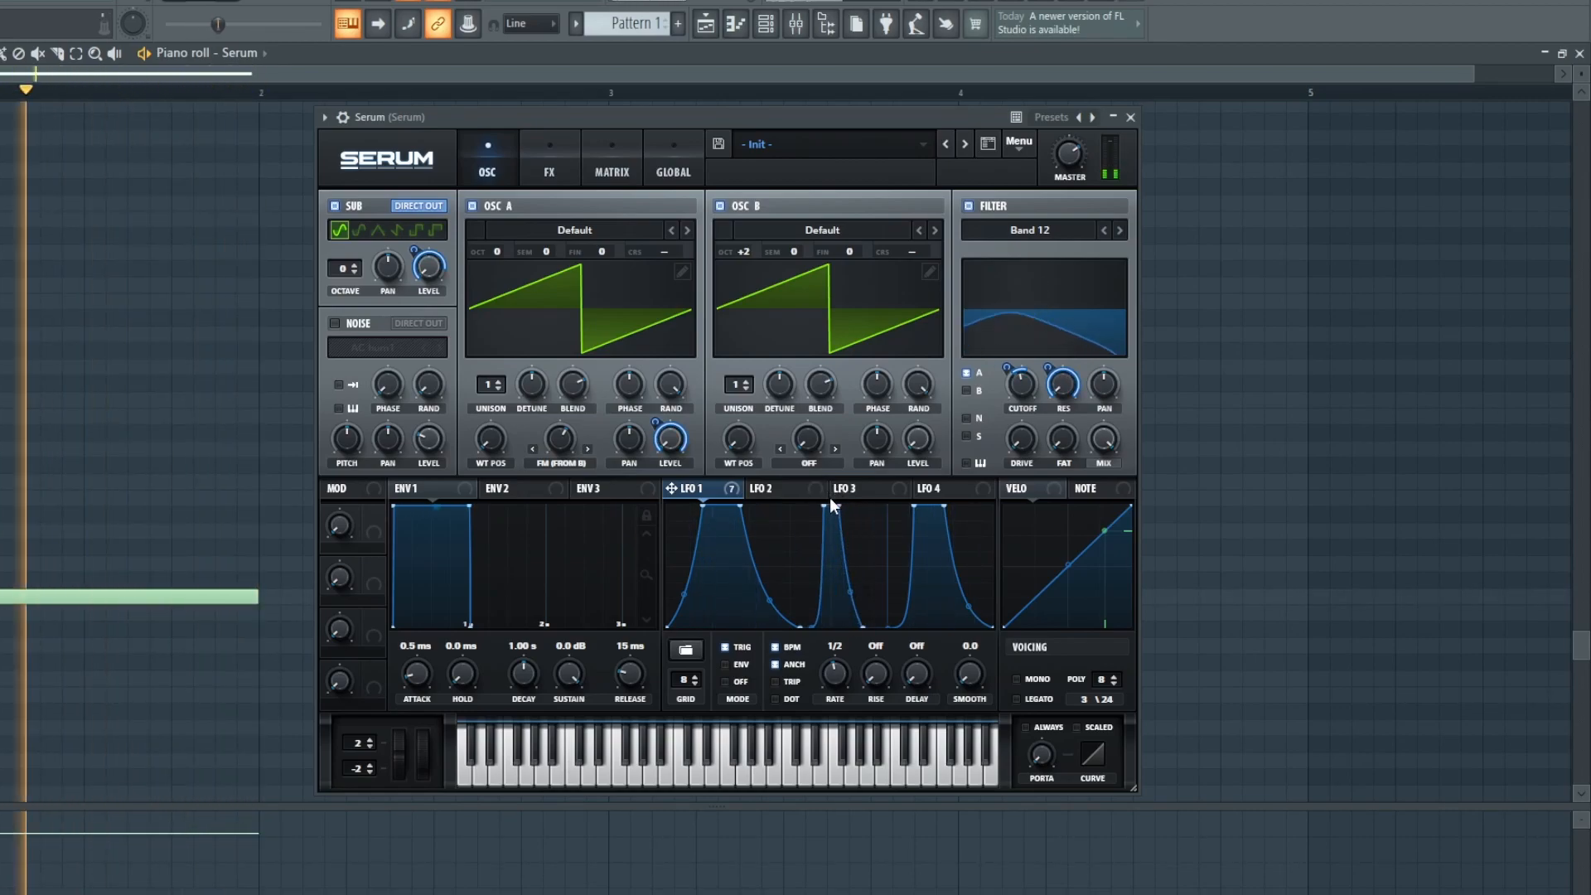
double_click(822, 505)
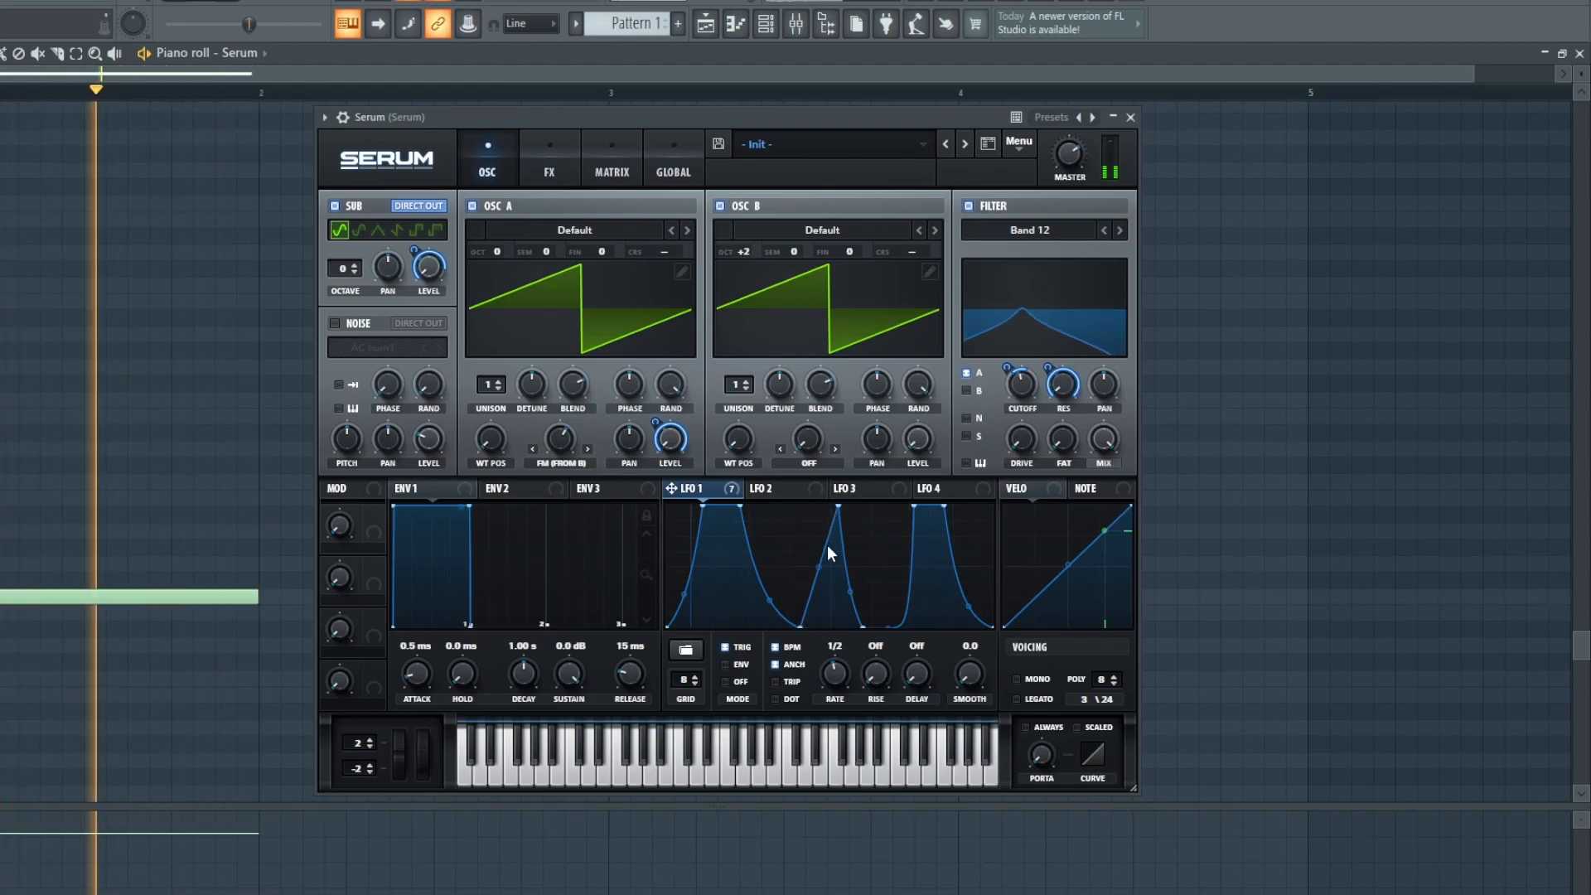
drag(824, 565, 820, 613)
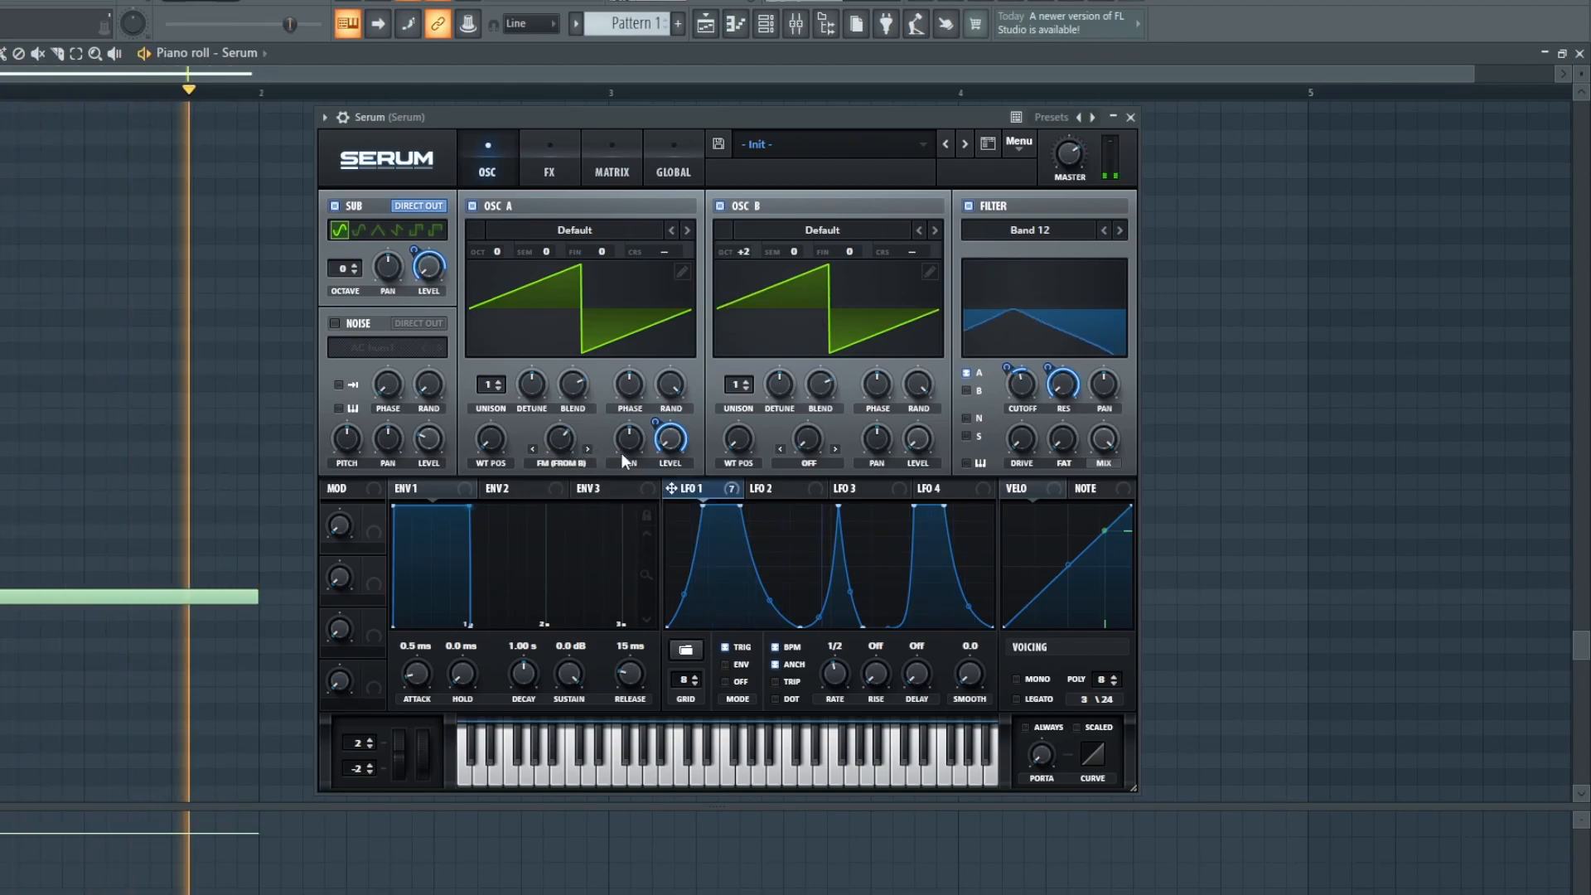
Load the Analog wavetable Basic Shapes into both oscillator A and oscillator B
click(554, 221)
mouse_move(775, 293)
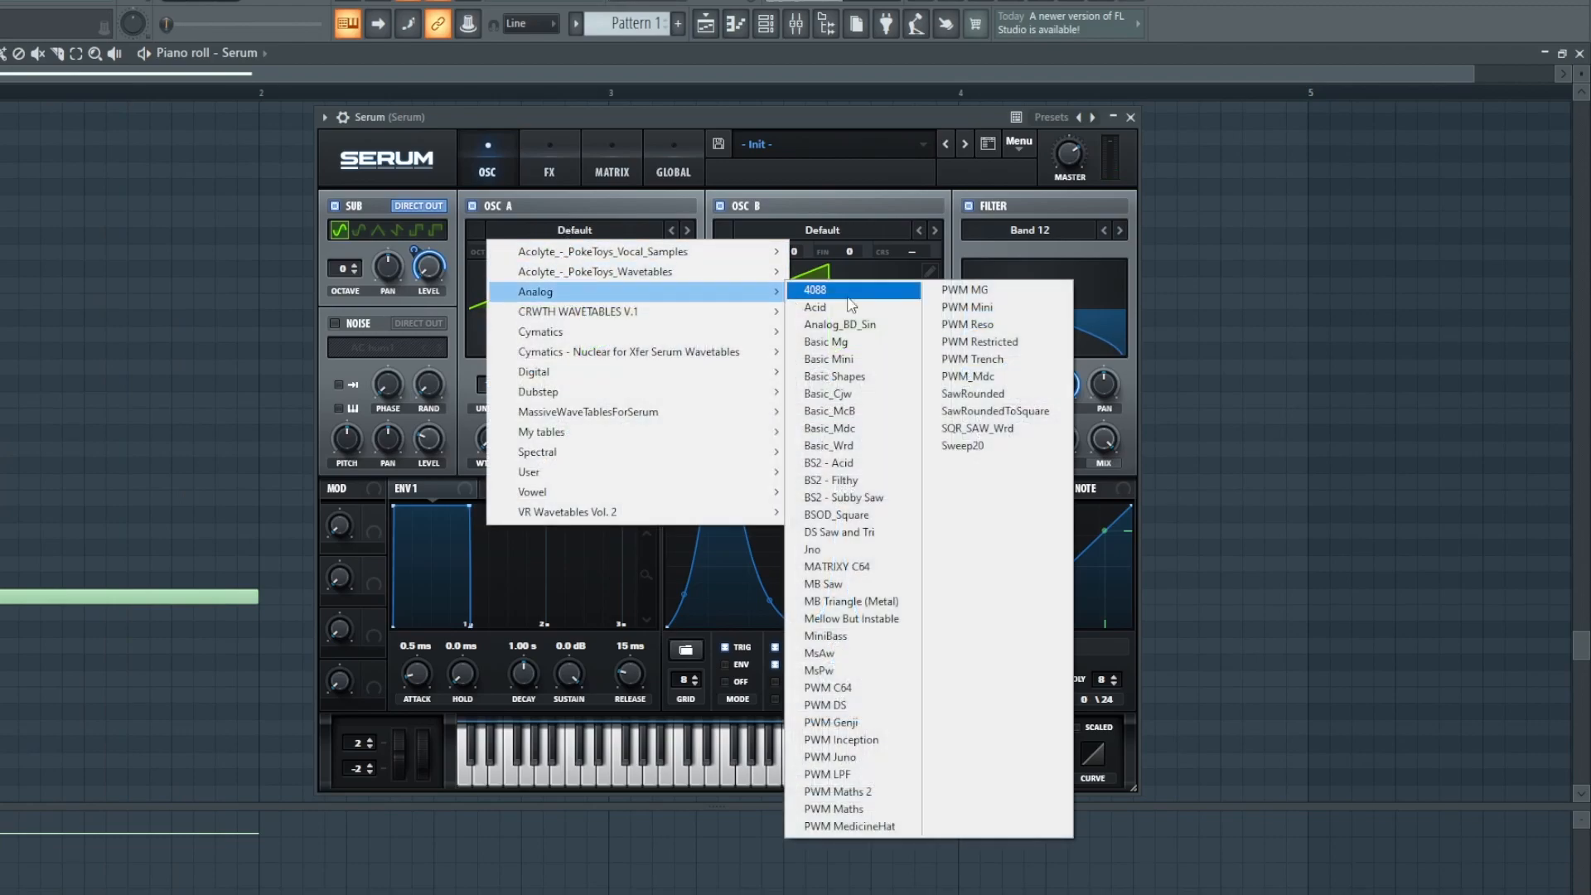
click(867, 377)
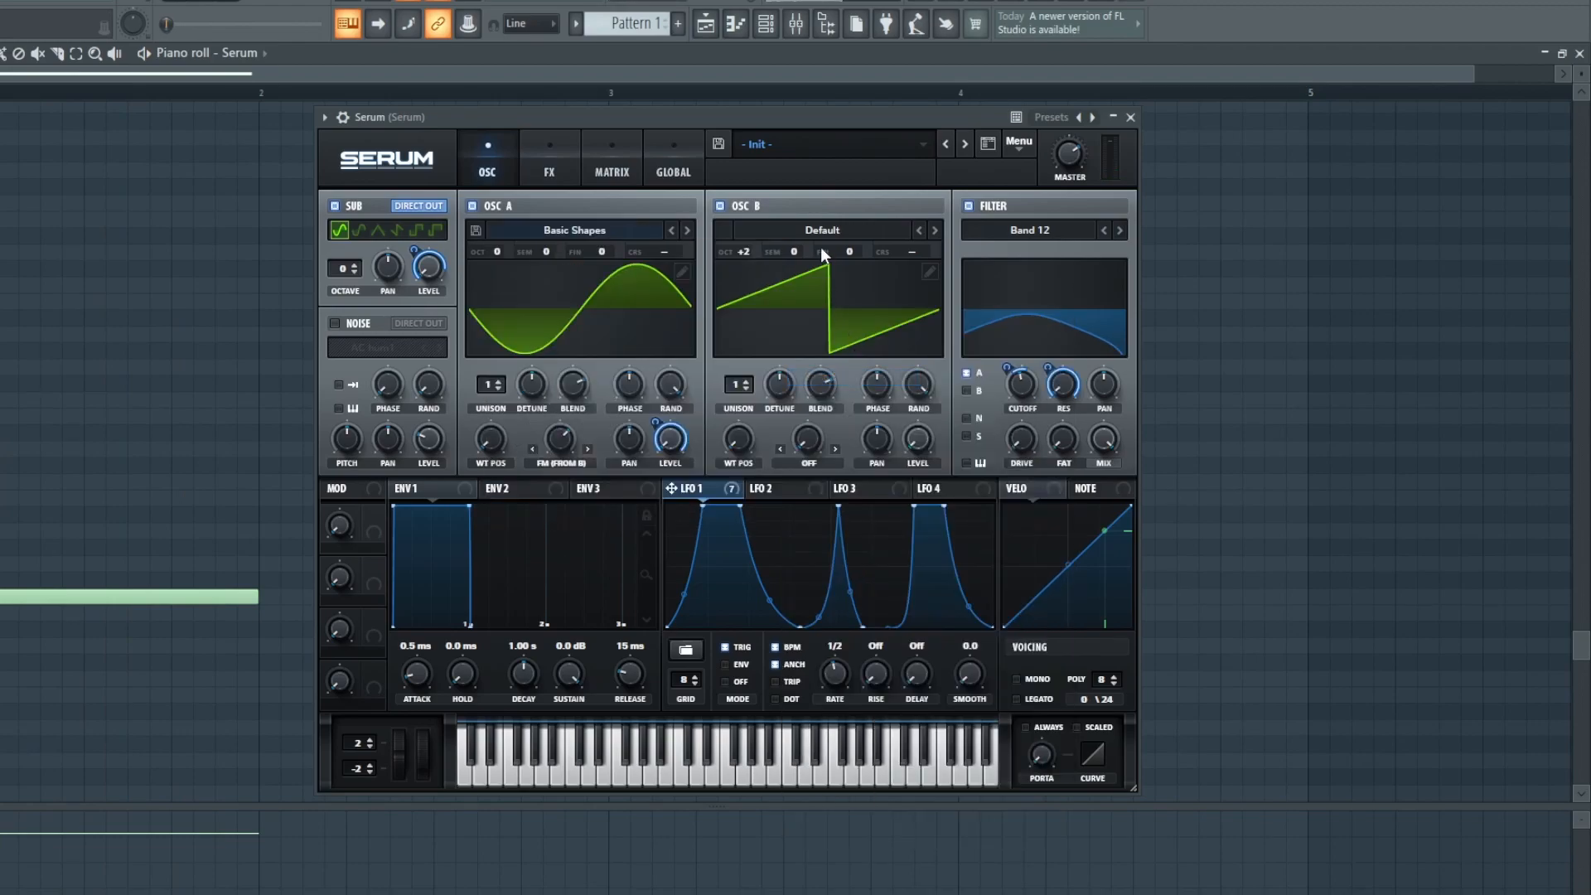
click(815, 235)
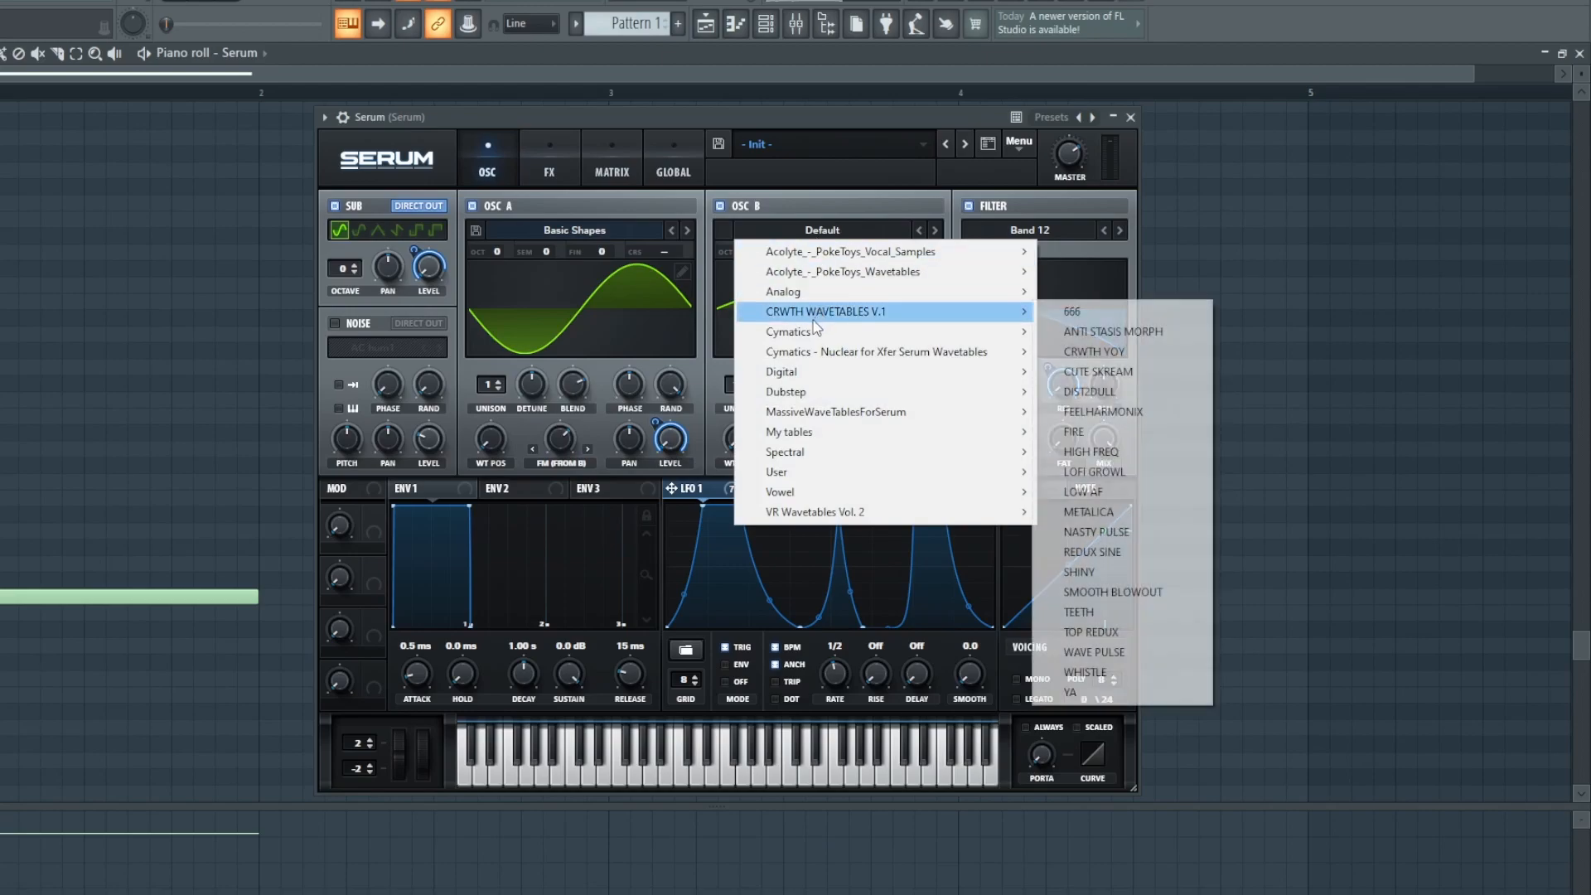
mouse_move(811, 297)
click(1119, 378)
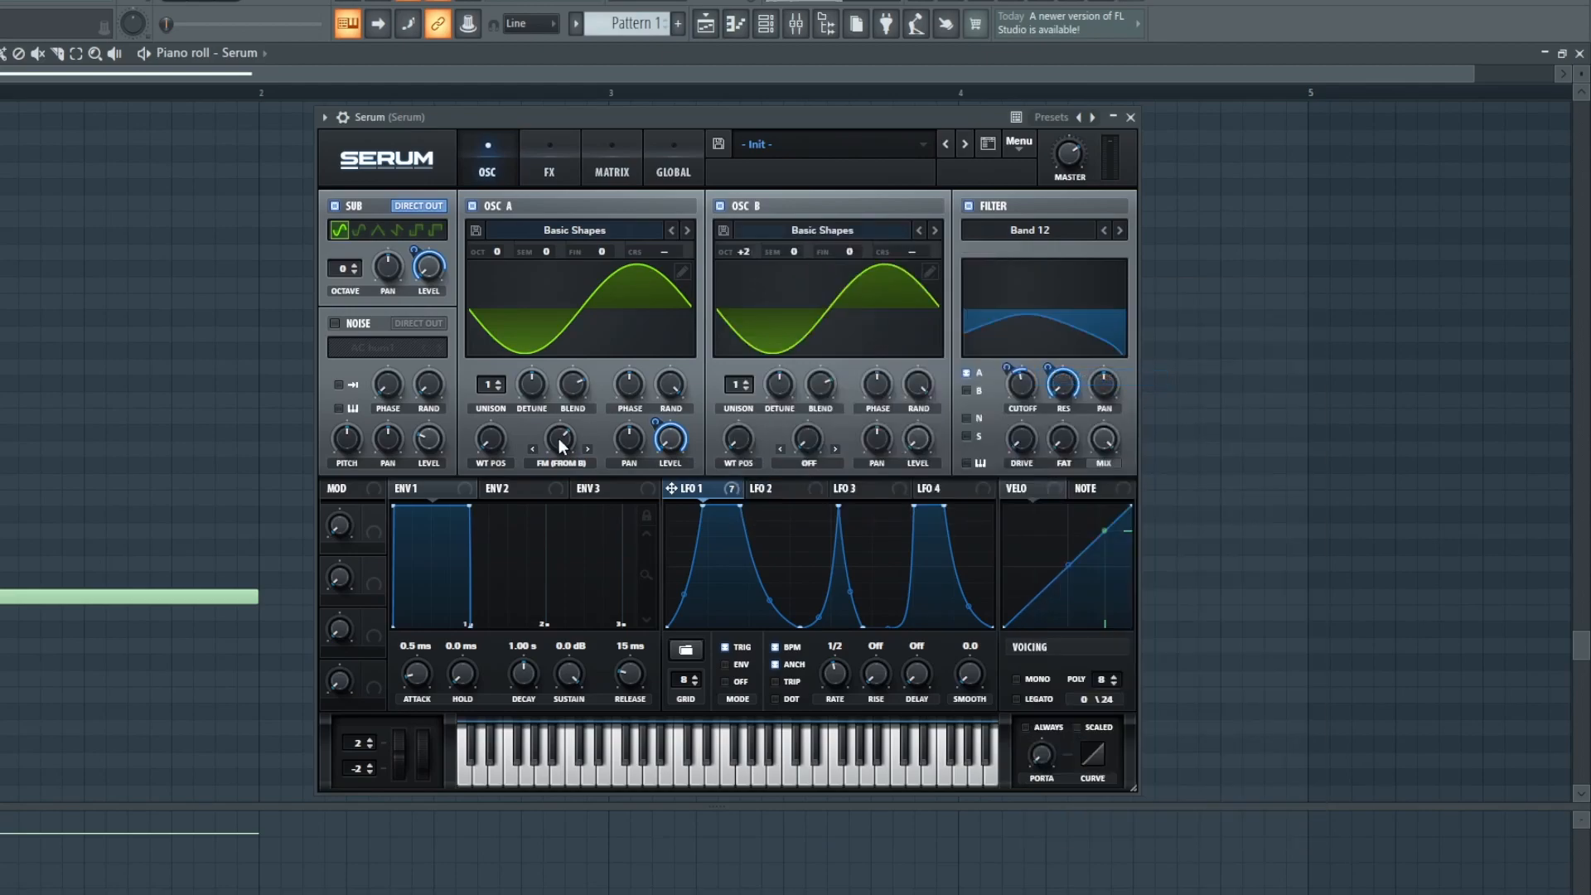
Audition wavetable positions on both oscillators, settling on the saw shape for oscillator A and the sine at position 1 for oscillator B
drag(489, 441, 532, 429)
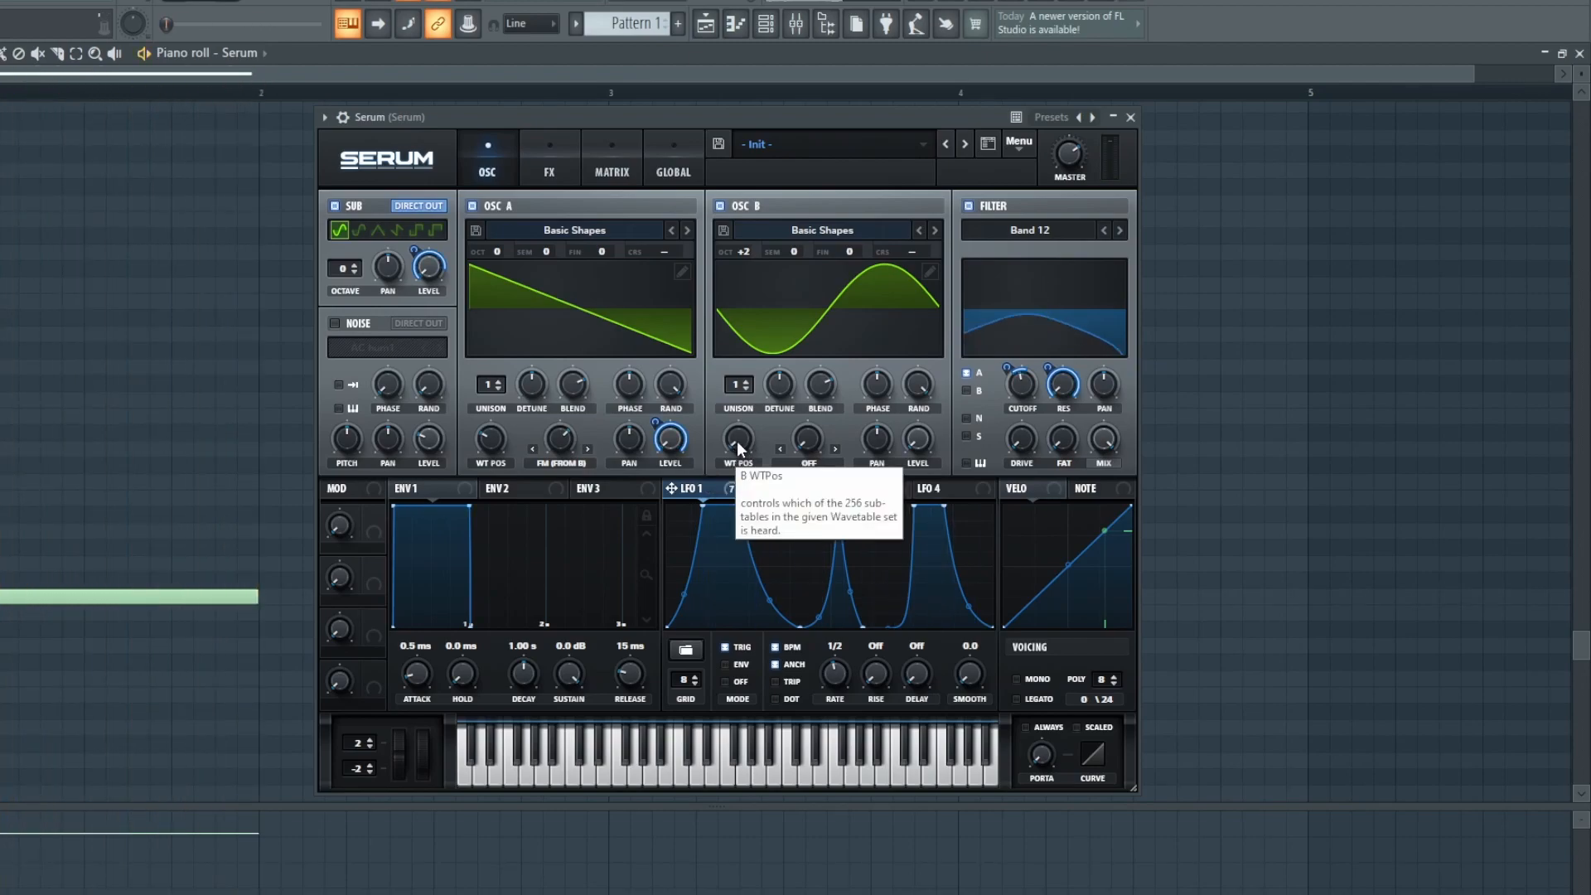
drag(730, 441, 729, 483)
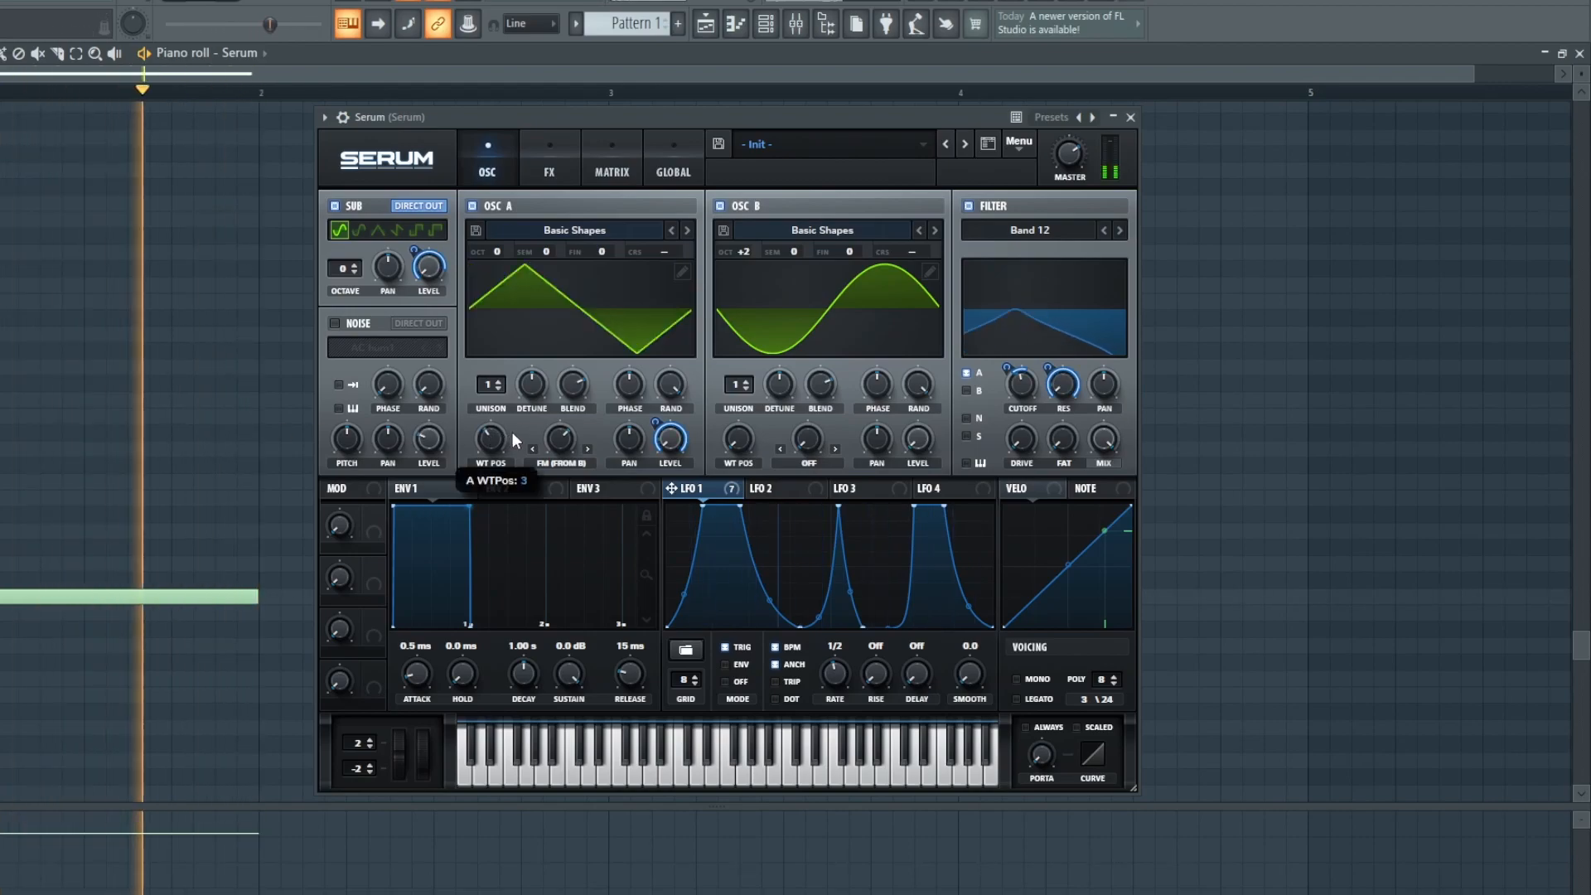
drag(513, 435, 483, 439)
drag(734, 441, 775, 442)
mouse_move(500, 435)
mouse_down()
mouse_move(523, 420)
mouse_move(522, 432)
mouse_up()
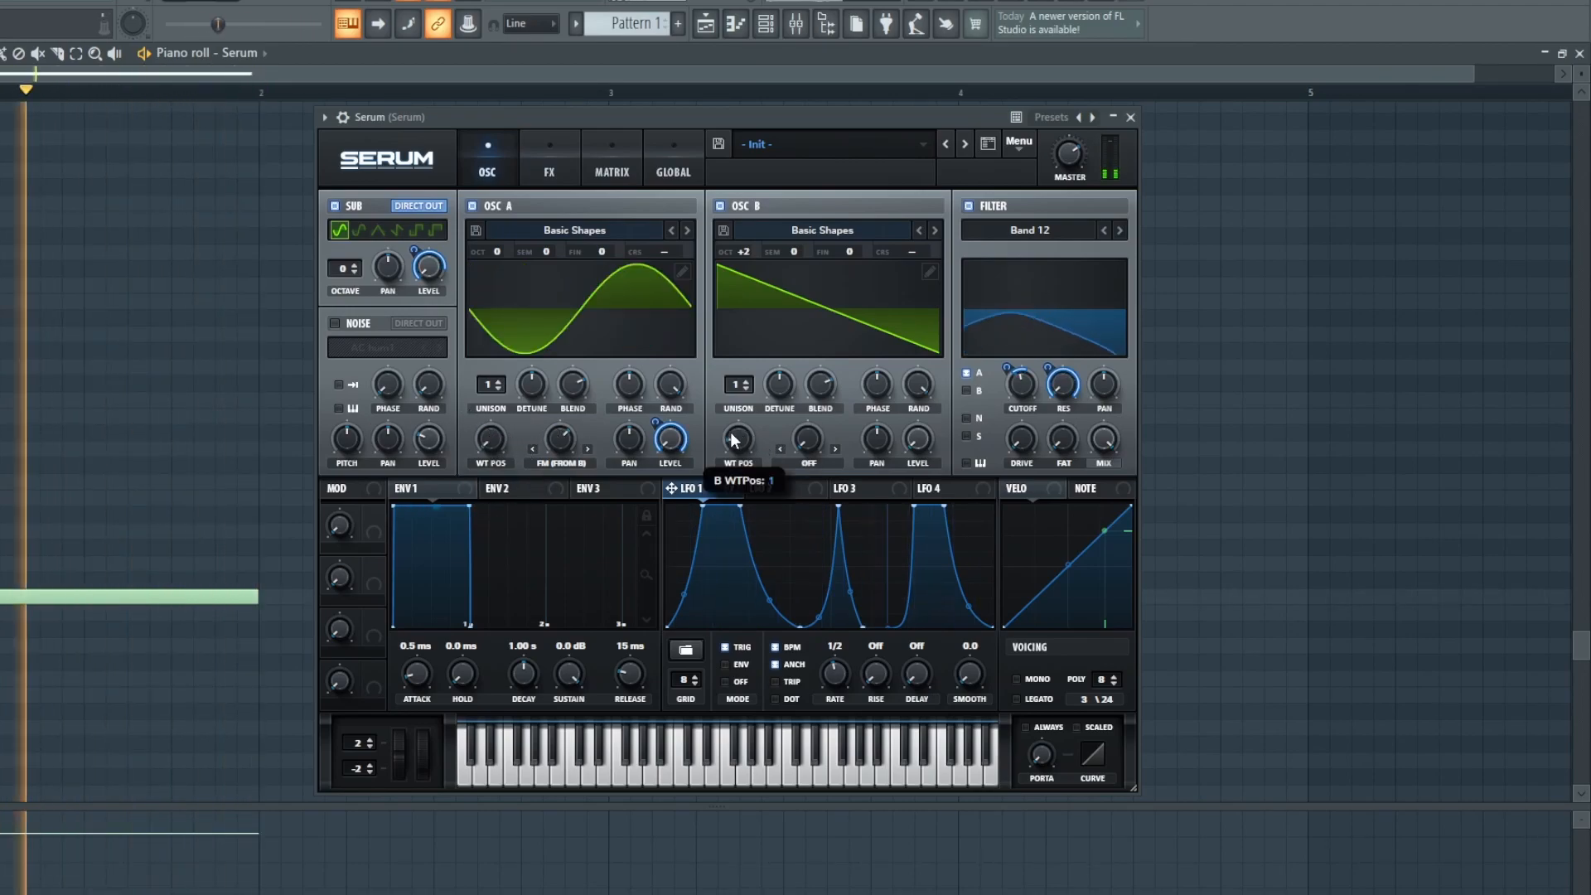
drag(734, 440, 718, 441)
drag(497, 438, 524, 437)
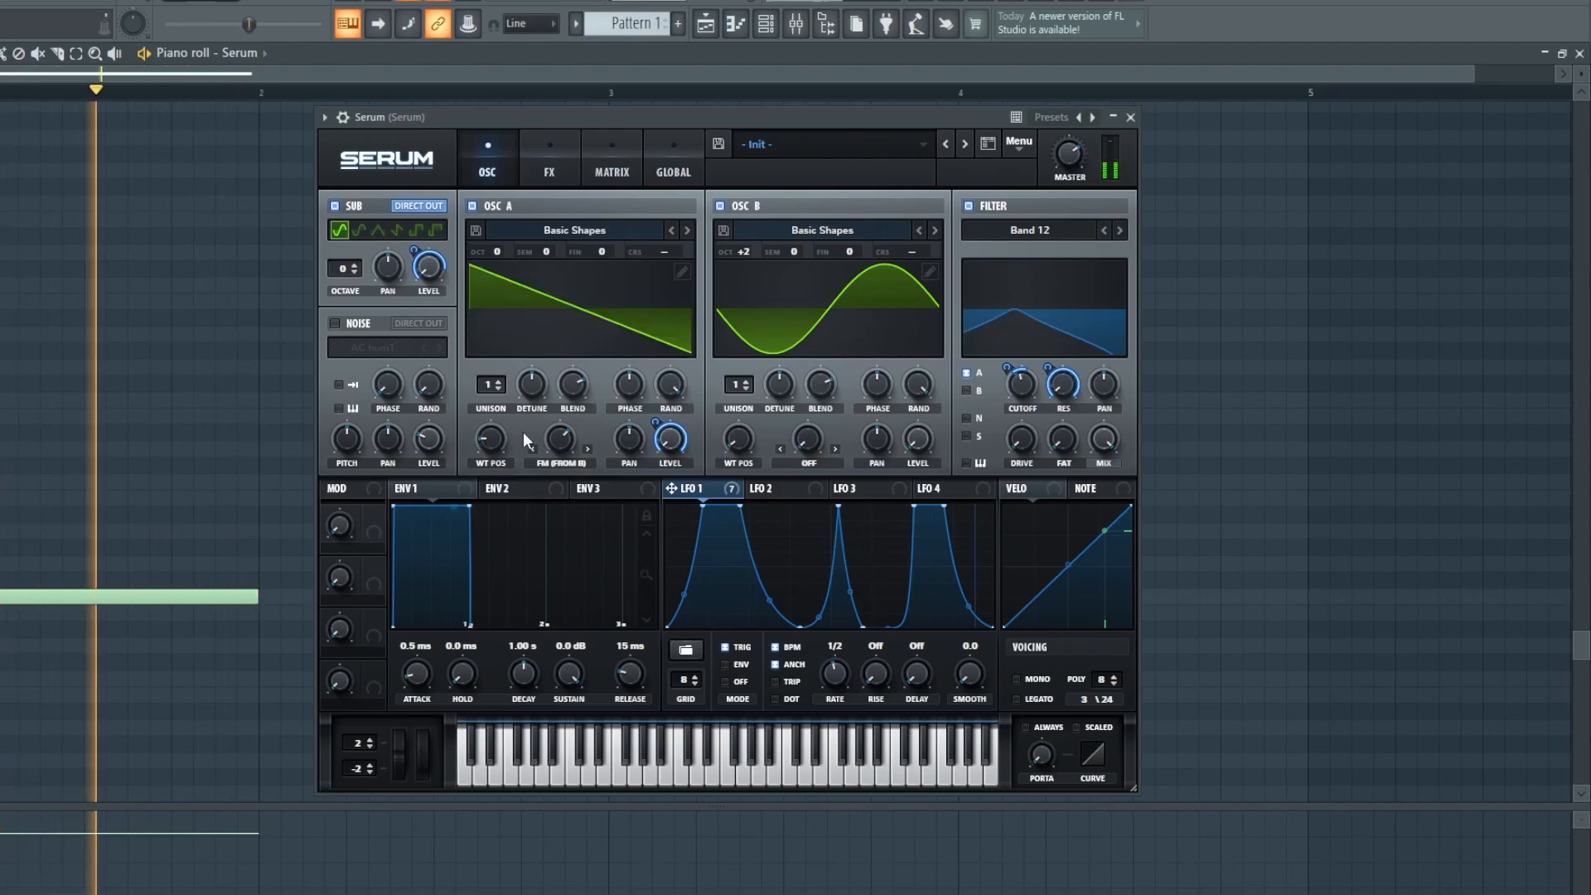
Enable Hyper/Dimension ahead of the distortion in Serum's effects chain
click(533, 142)
click(496, 143)
click(524, 158)
click(338, 209)
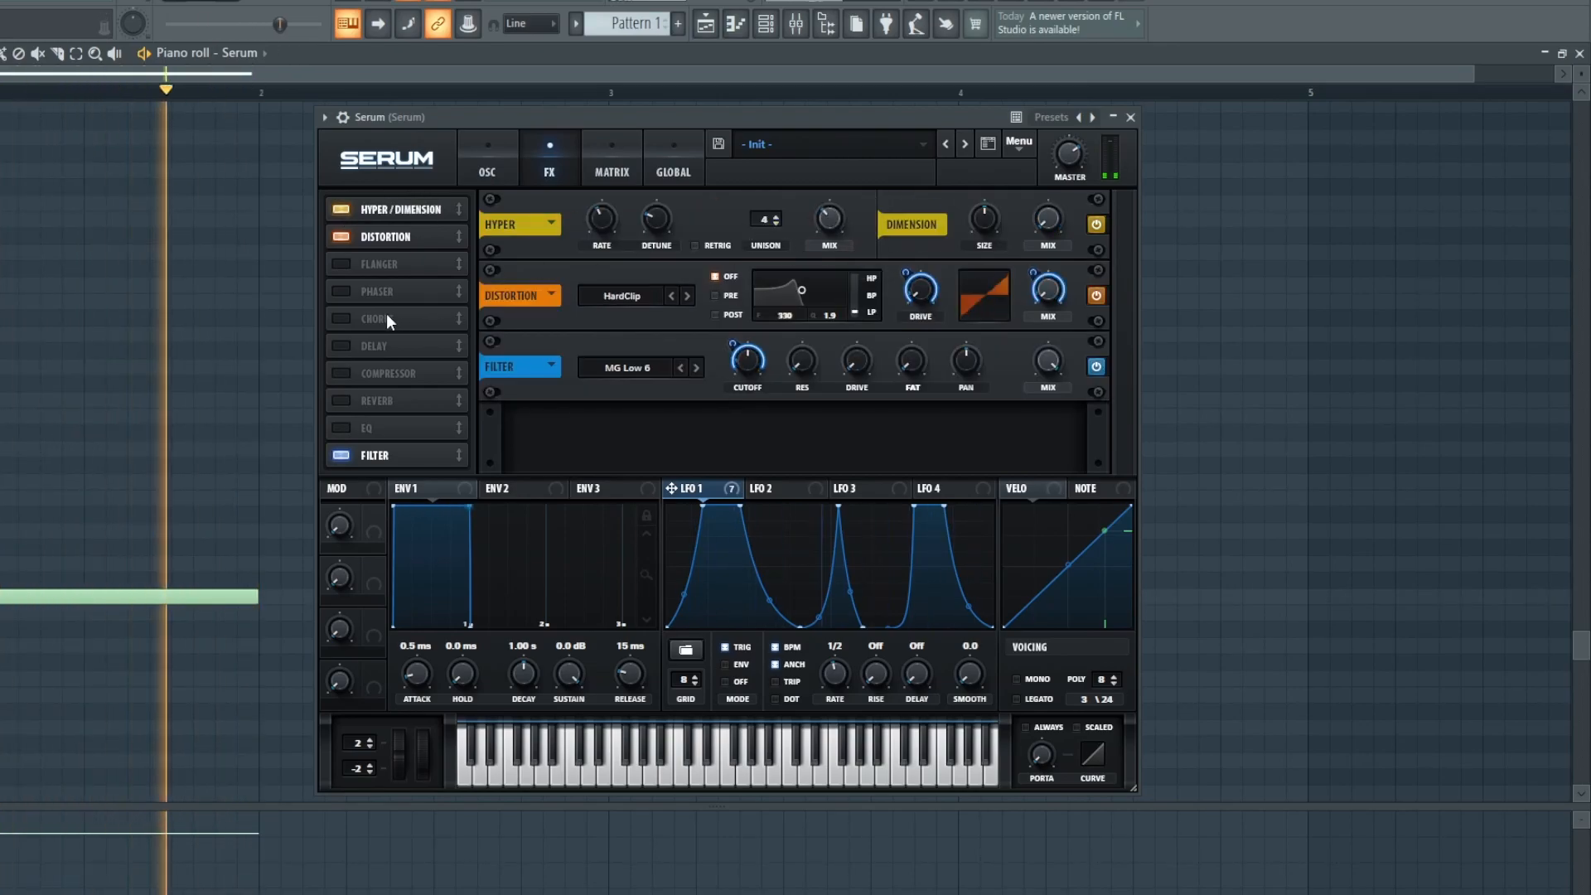
Add a chorus before the effects filter, set its depth to about 7.1 ms, and assign LFO 1 to its mix
click(340, 318)
drag(706, 348, 688, 424)
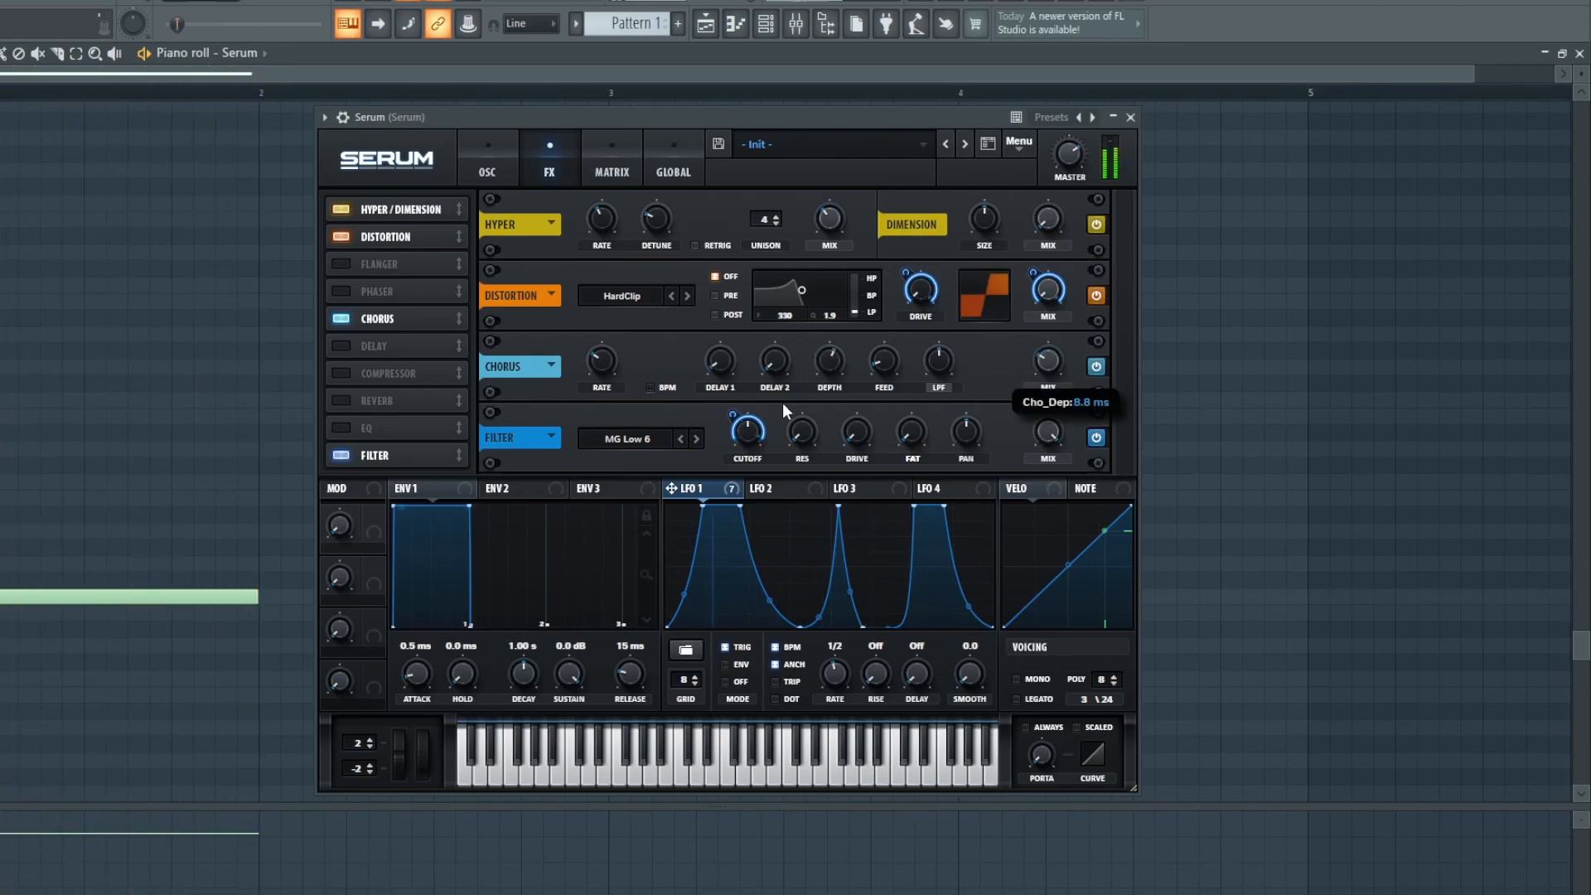
drag(998, 362, 1042, 381)
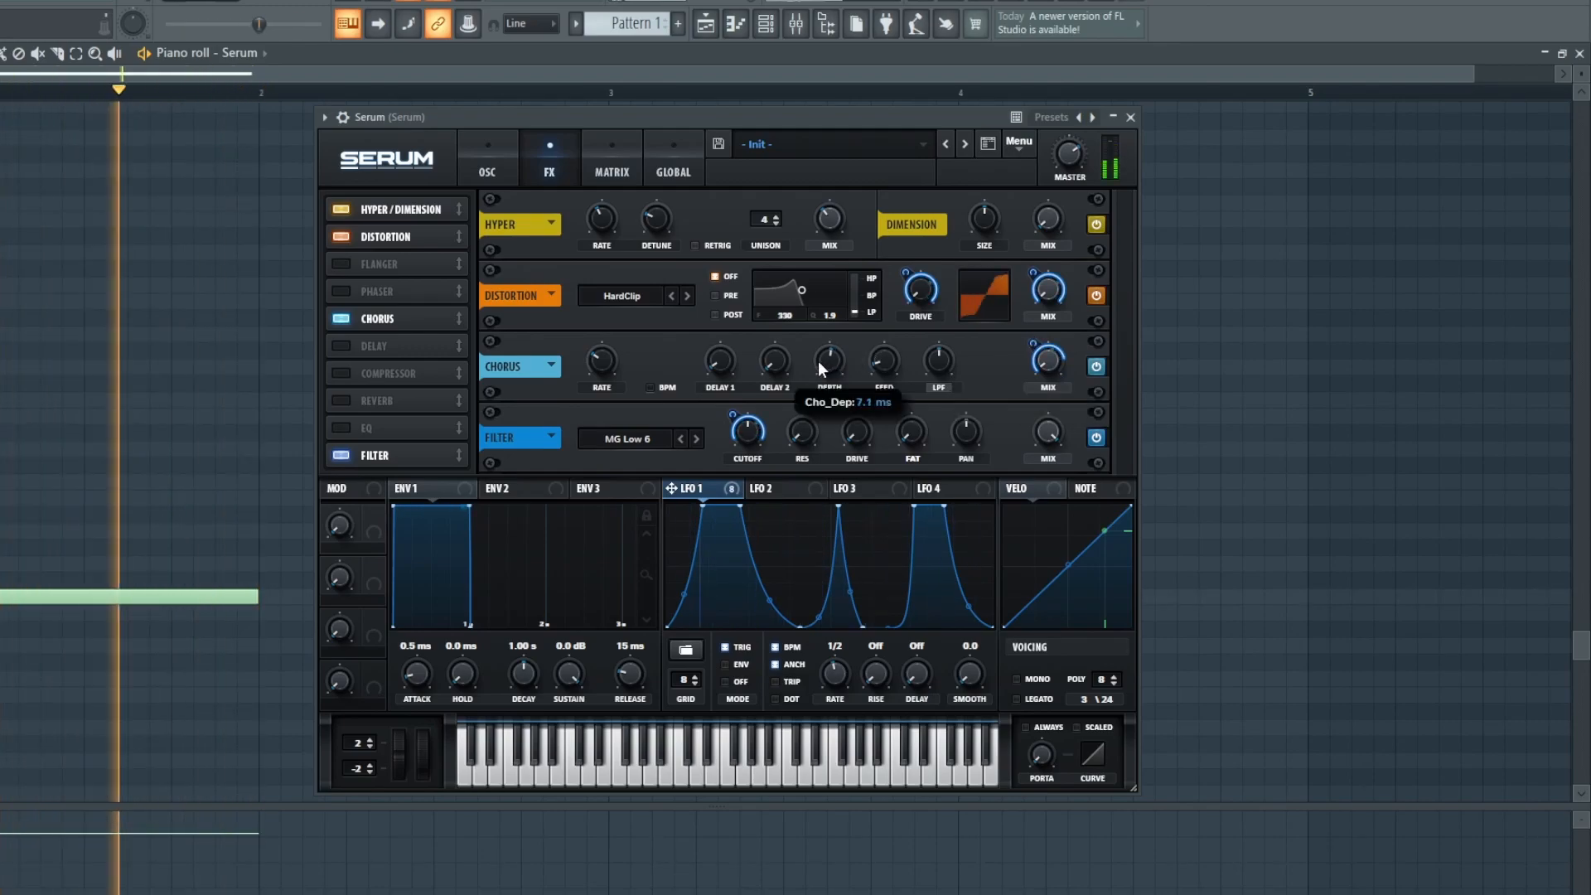
Try the multiband compressor in the effects chain, remove it, and add a delay after the chorus
click(343, 374)
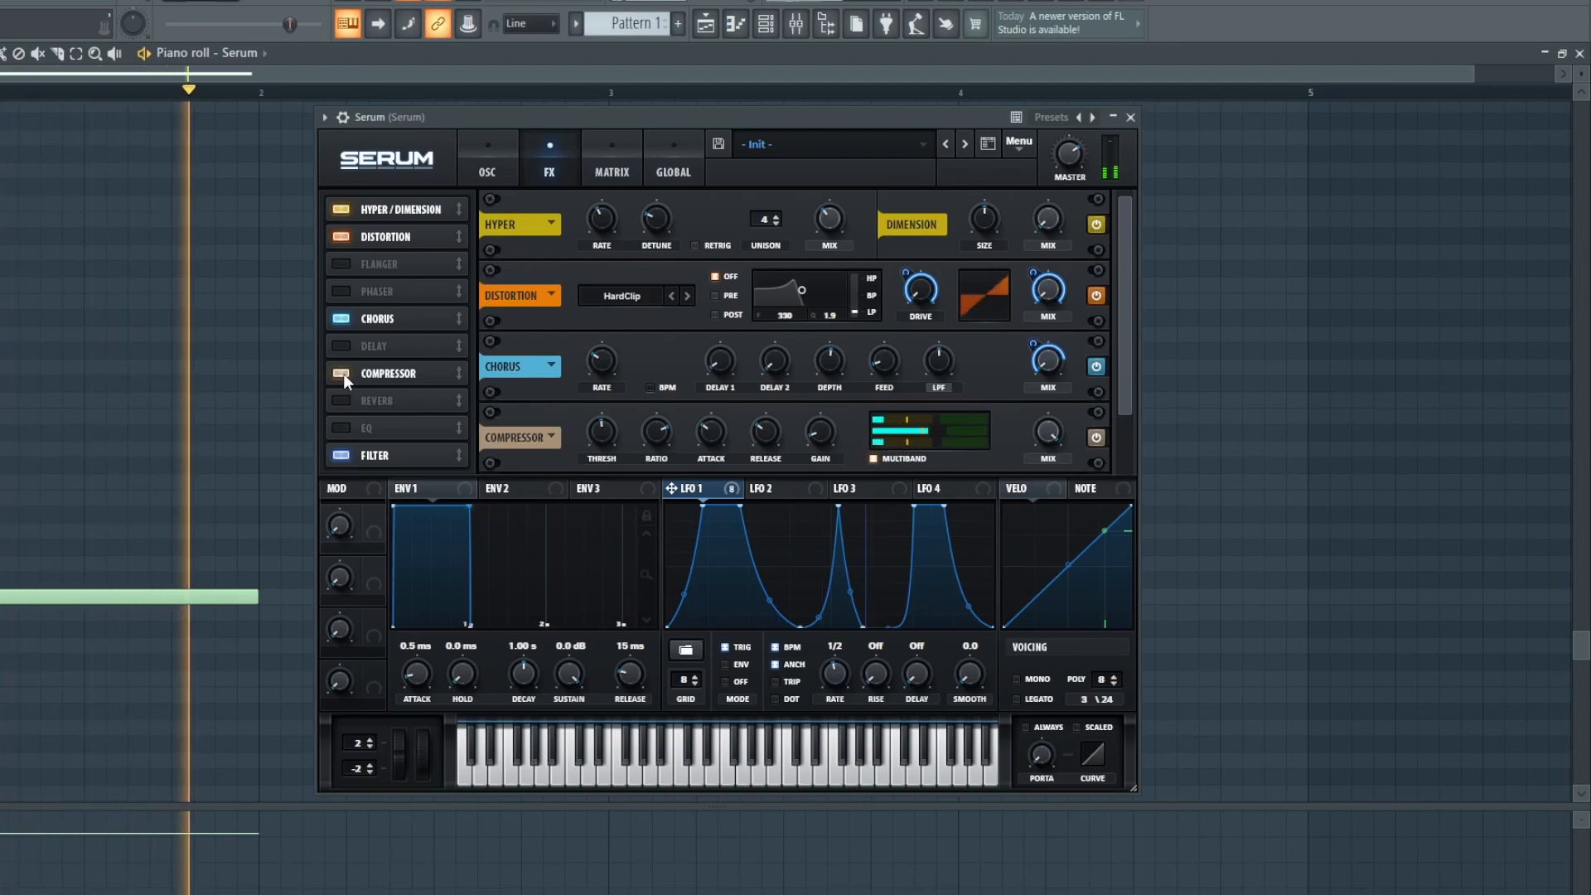
click(343, 375)
click(335, 346)
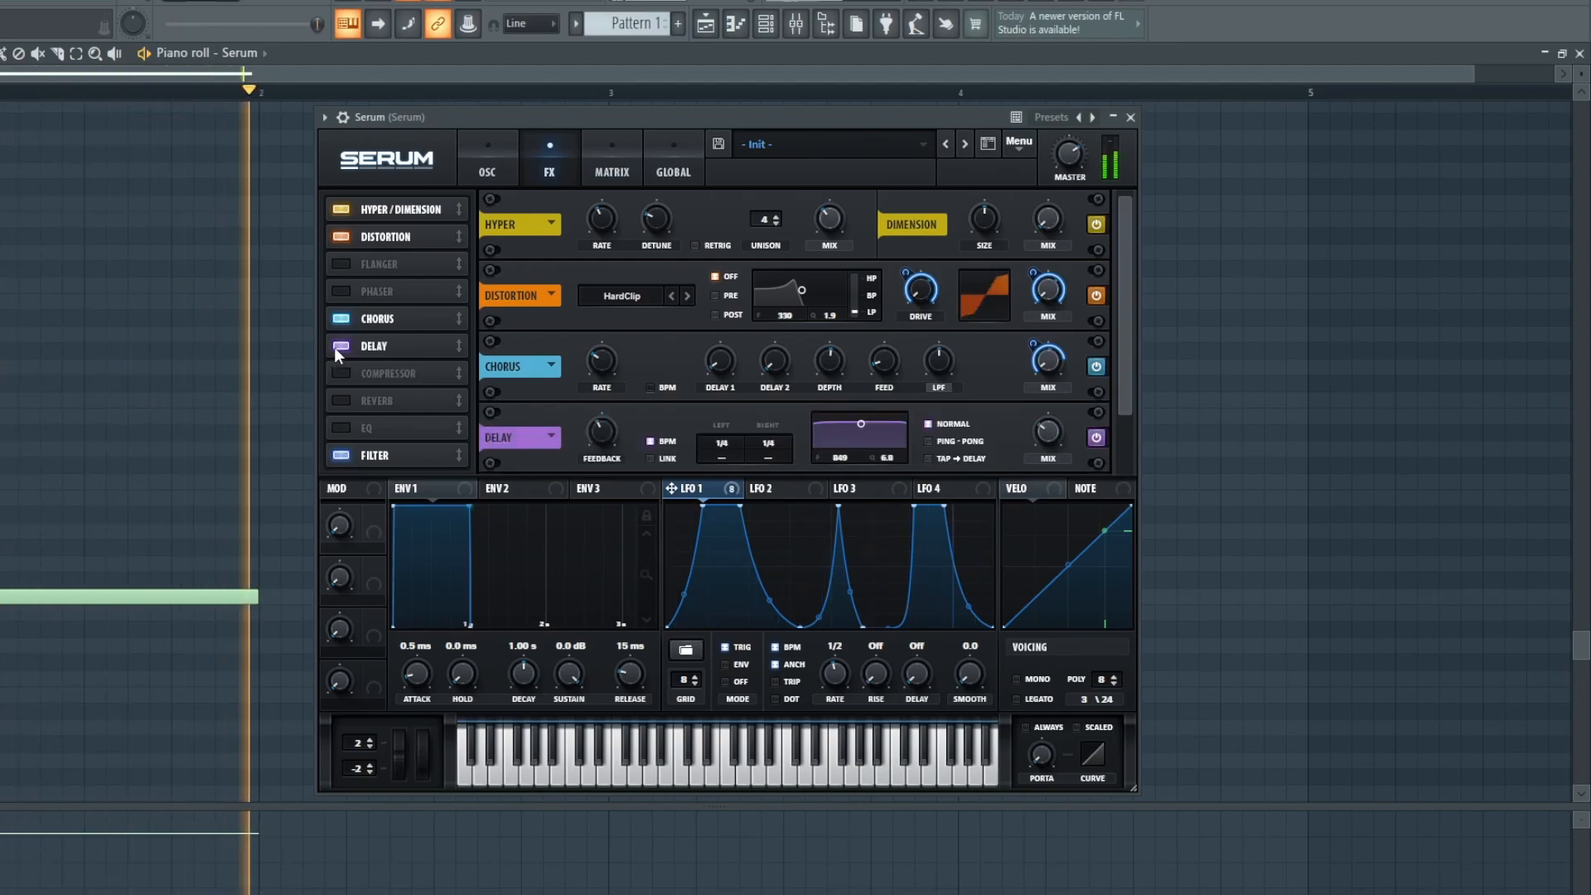
Remove the delay from the effects chain, try the reverb, and enable the EQ before the filter
click(335, 347)
click(343, 400)
click(343, 401)
click(343, 429)
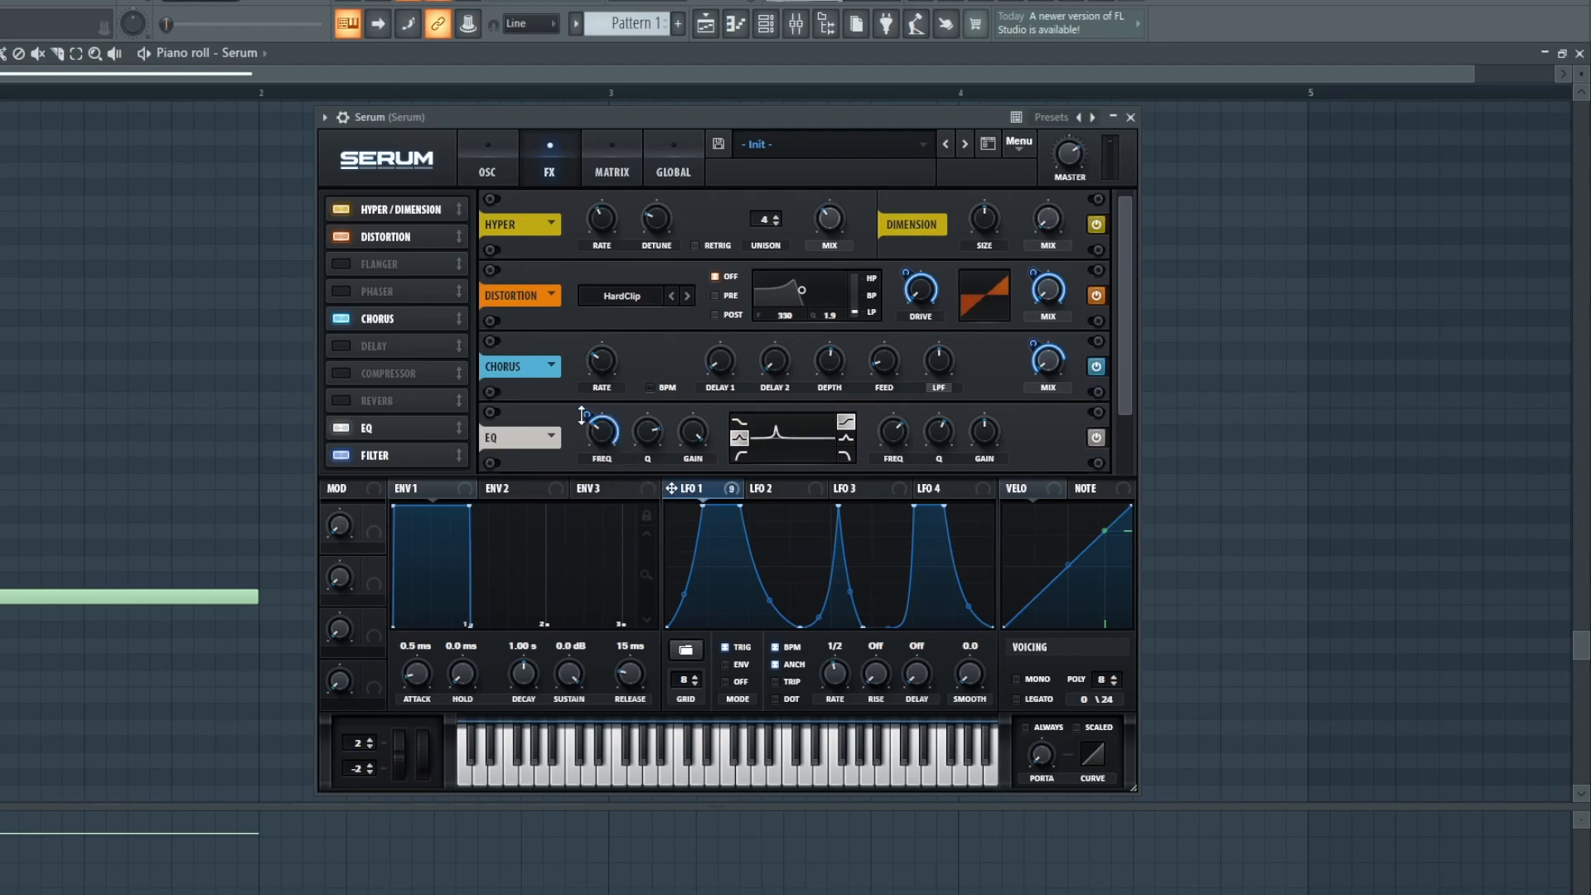
Assign LFO 1 to the frequency and gain of the EQ's low peak band
drag(587, 414, 548, 424)
drag(671, 488, 715, 410)
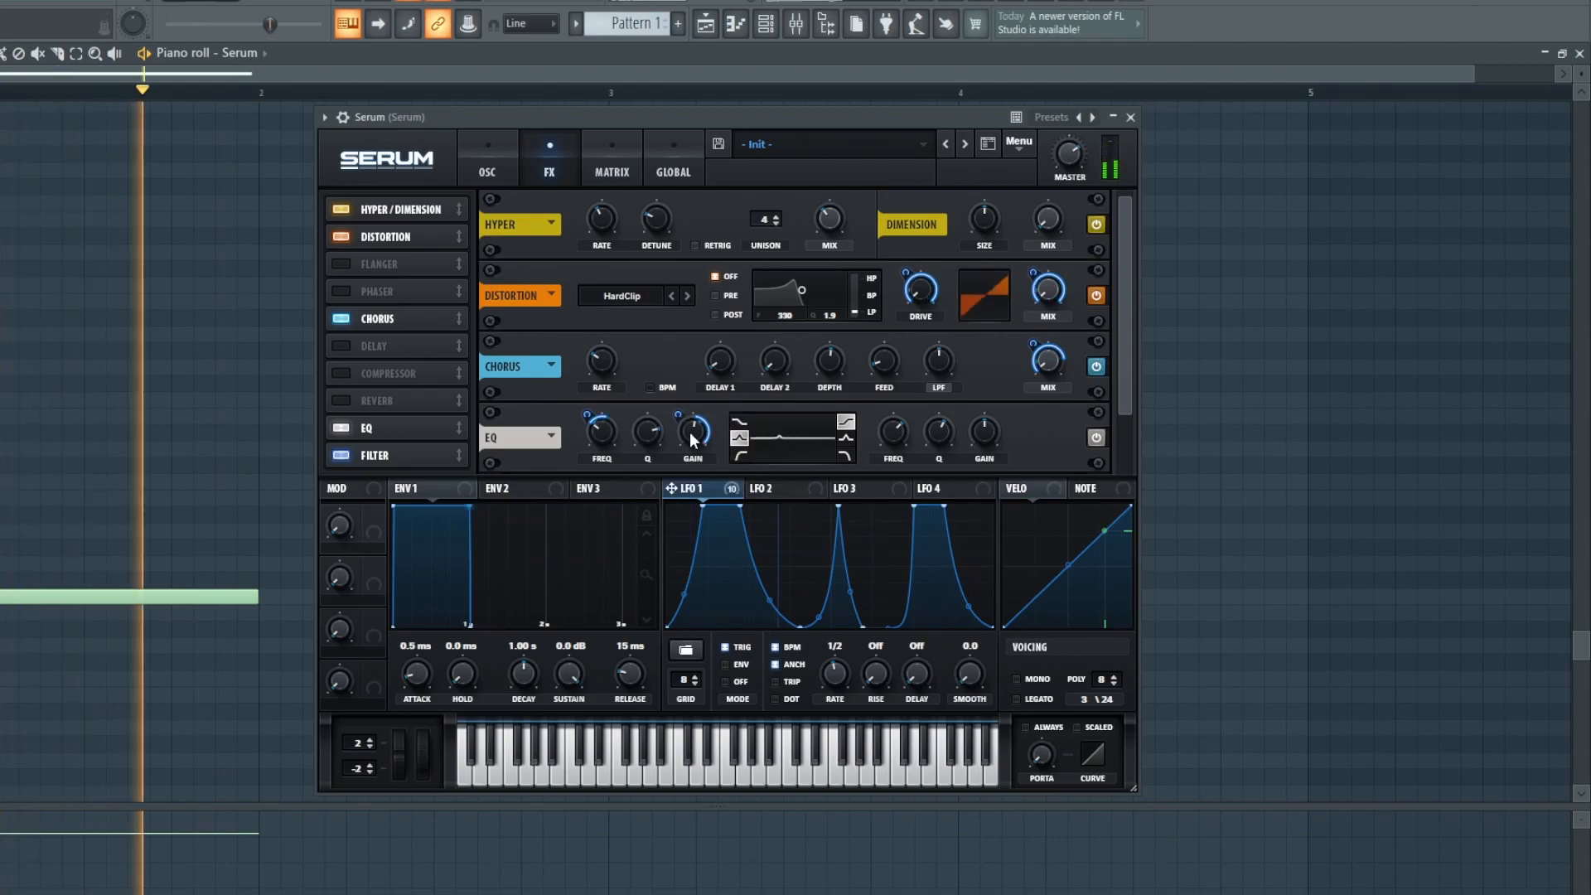
Reduce LFO 1's first and last plateaus to single points, bending the last fall inward and the first fall outward
mouse_move(697, 491)
mouse_down()
mouse_move(777, 454)
mouse_move(700, 481)
mouse_up()
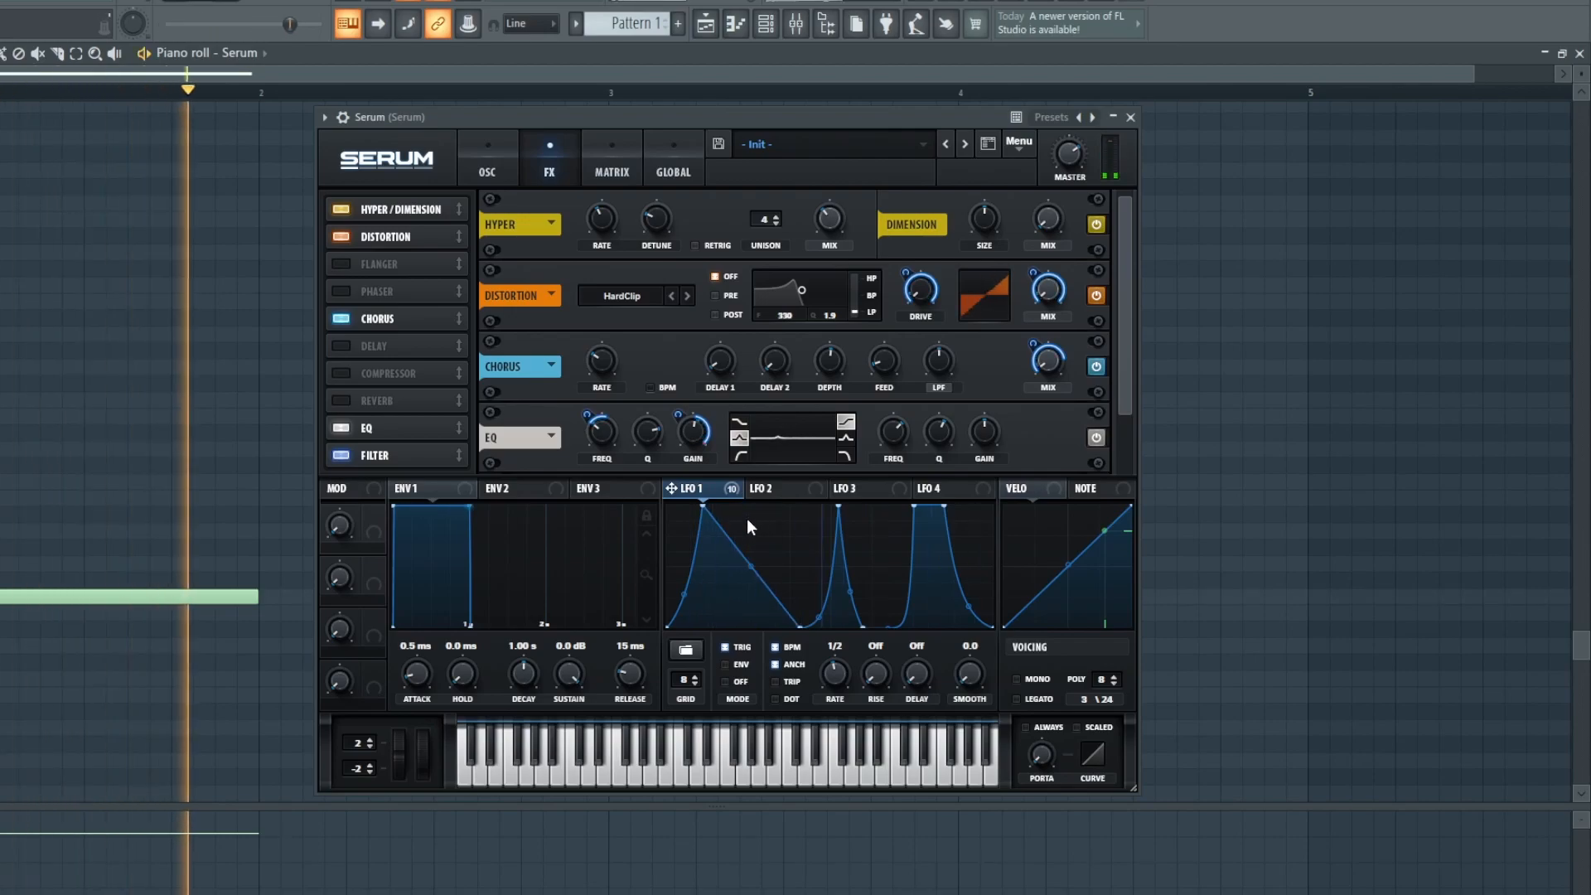
double_click(944, 506)
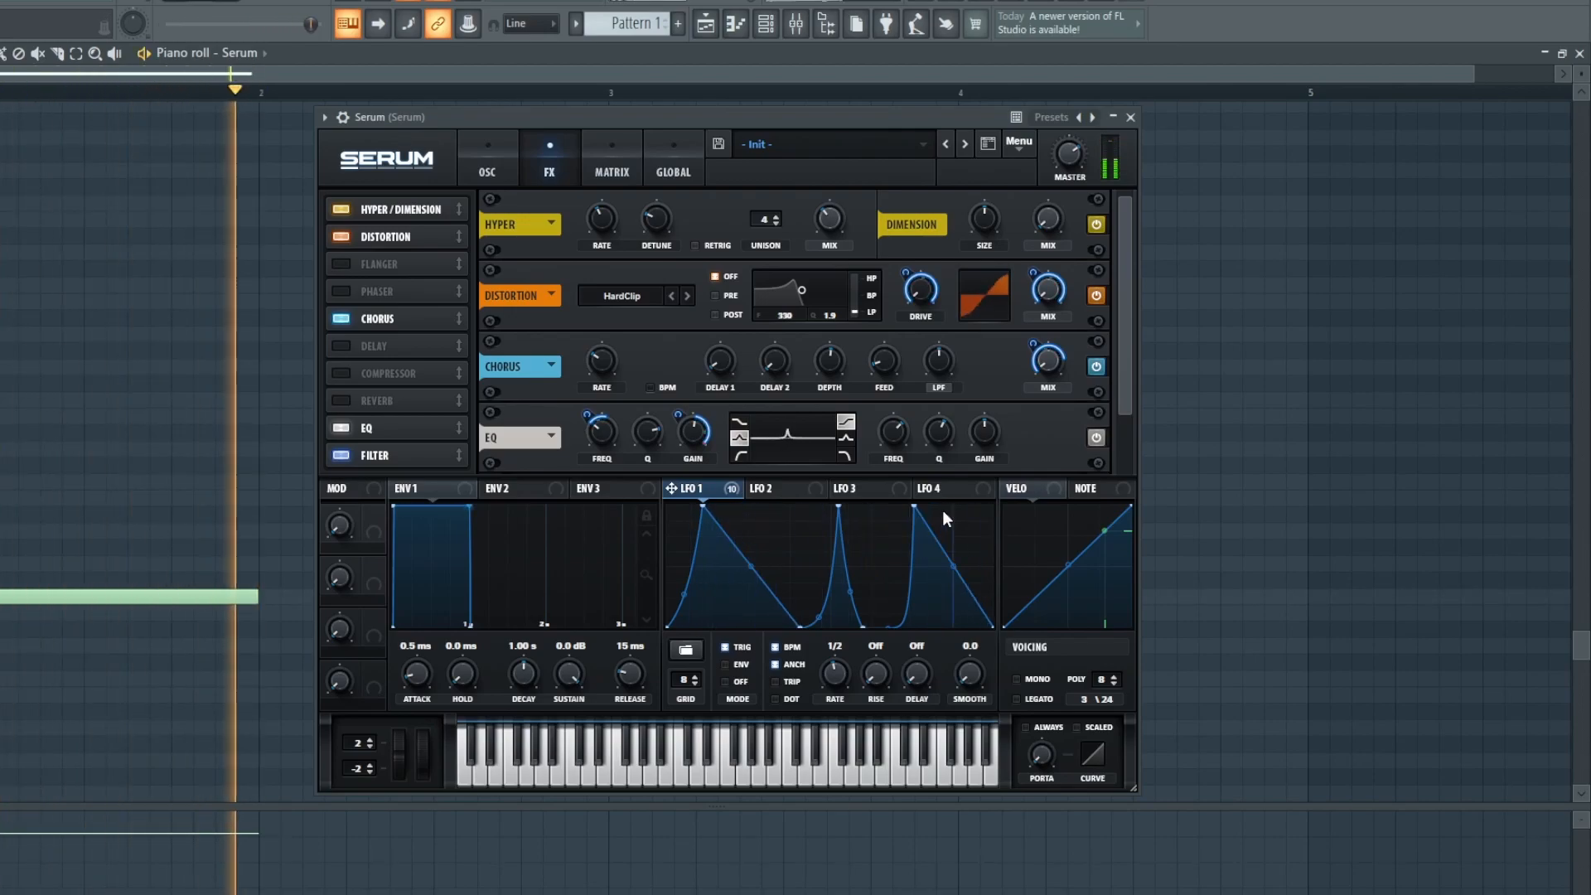
drag(954, 569, 953, 617)
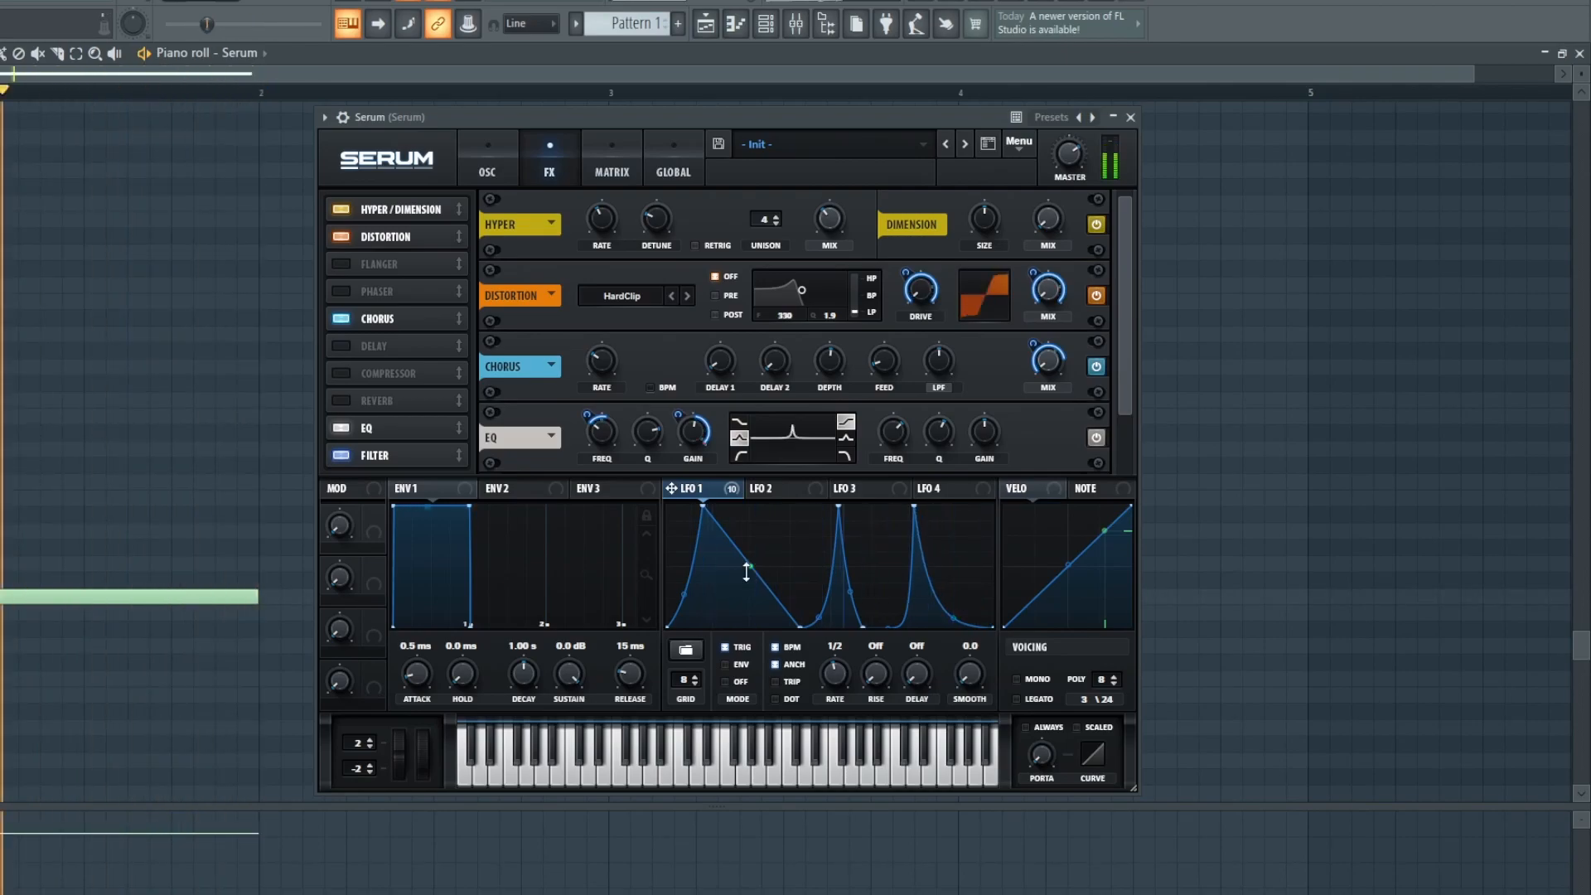
drag(746, 571, 755, 553)
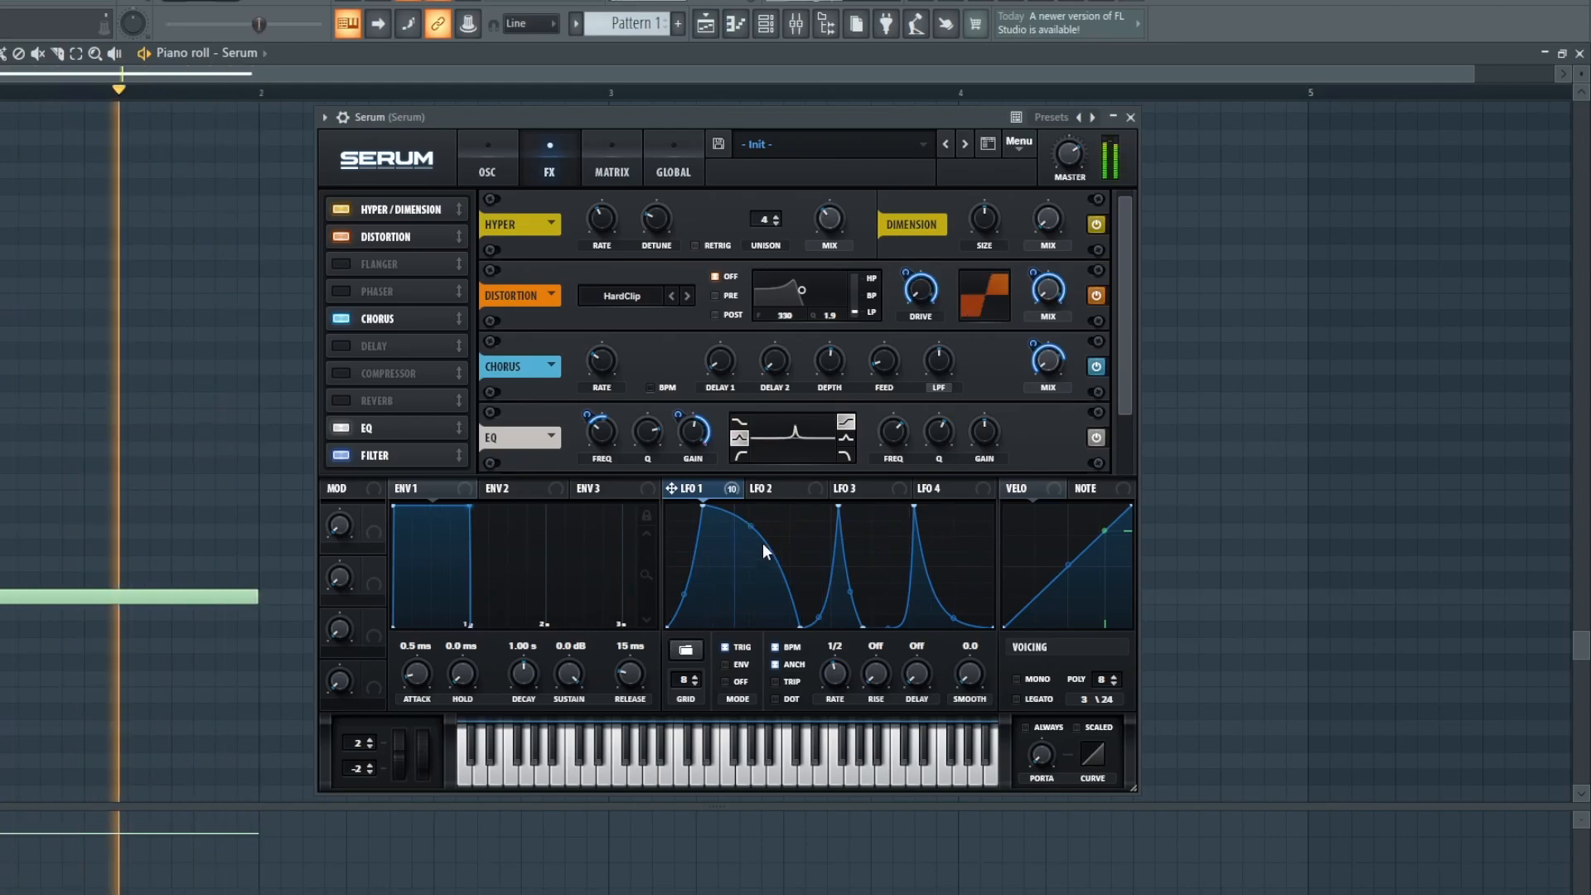
Delete LFO 1's second and third peaks and stretch the remaining shape into one wide plateau with a gradual rise and steep end
double_click(838, 508)
double_click(919, 506)
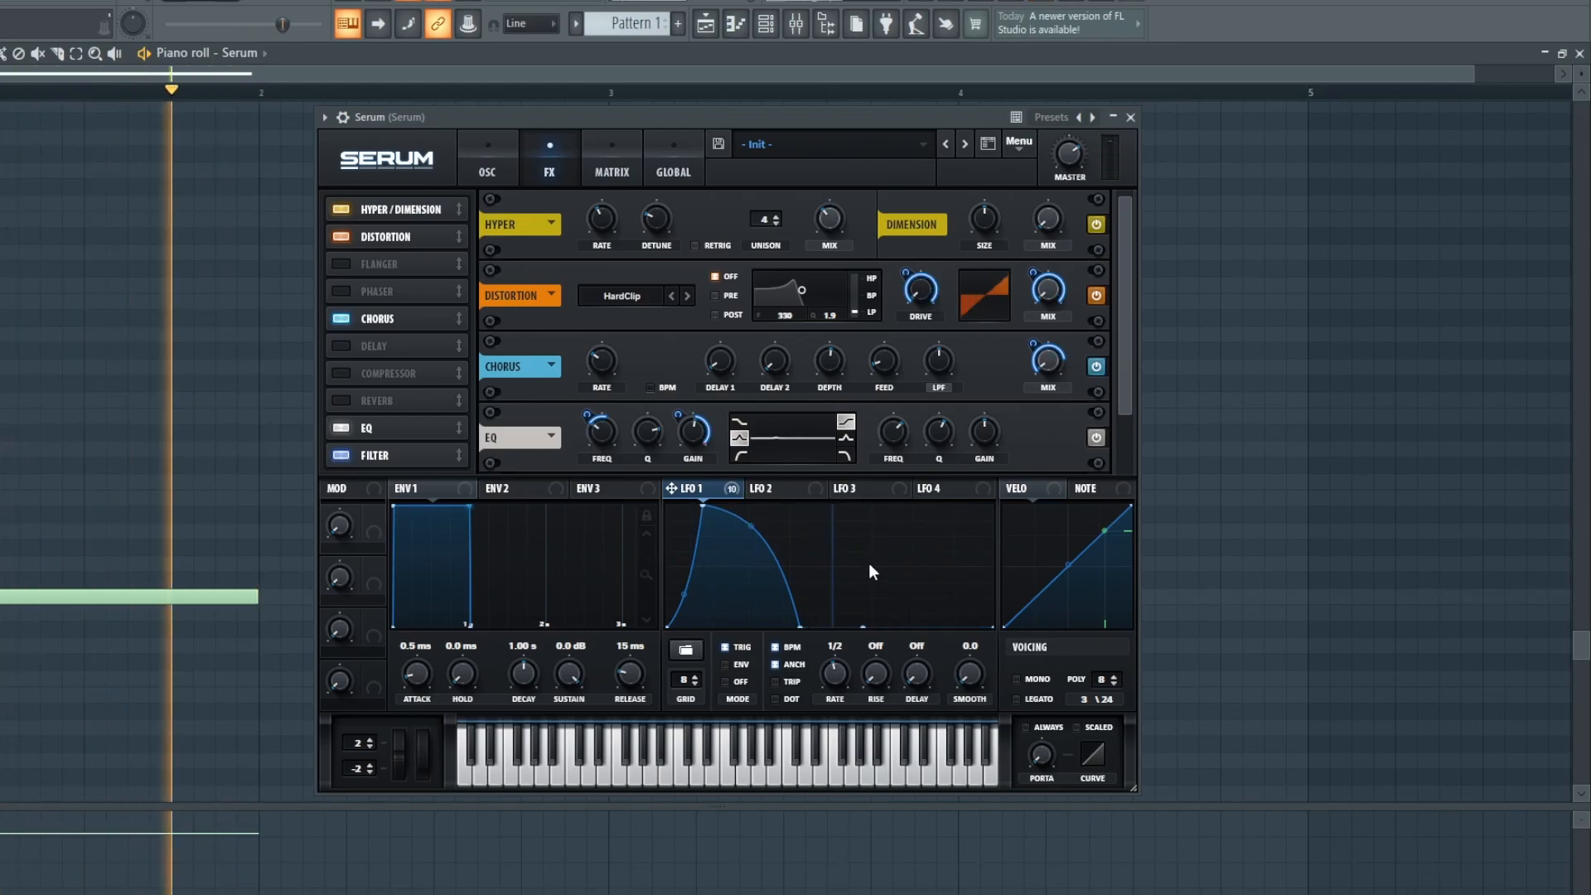
double_click(864, 625)
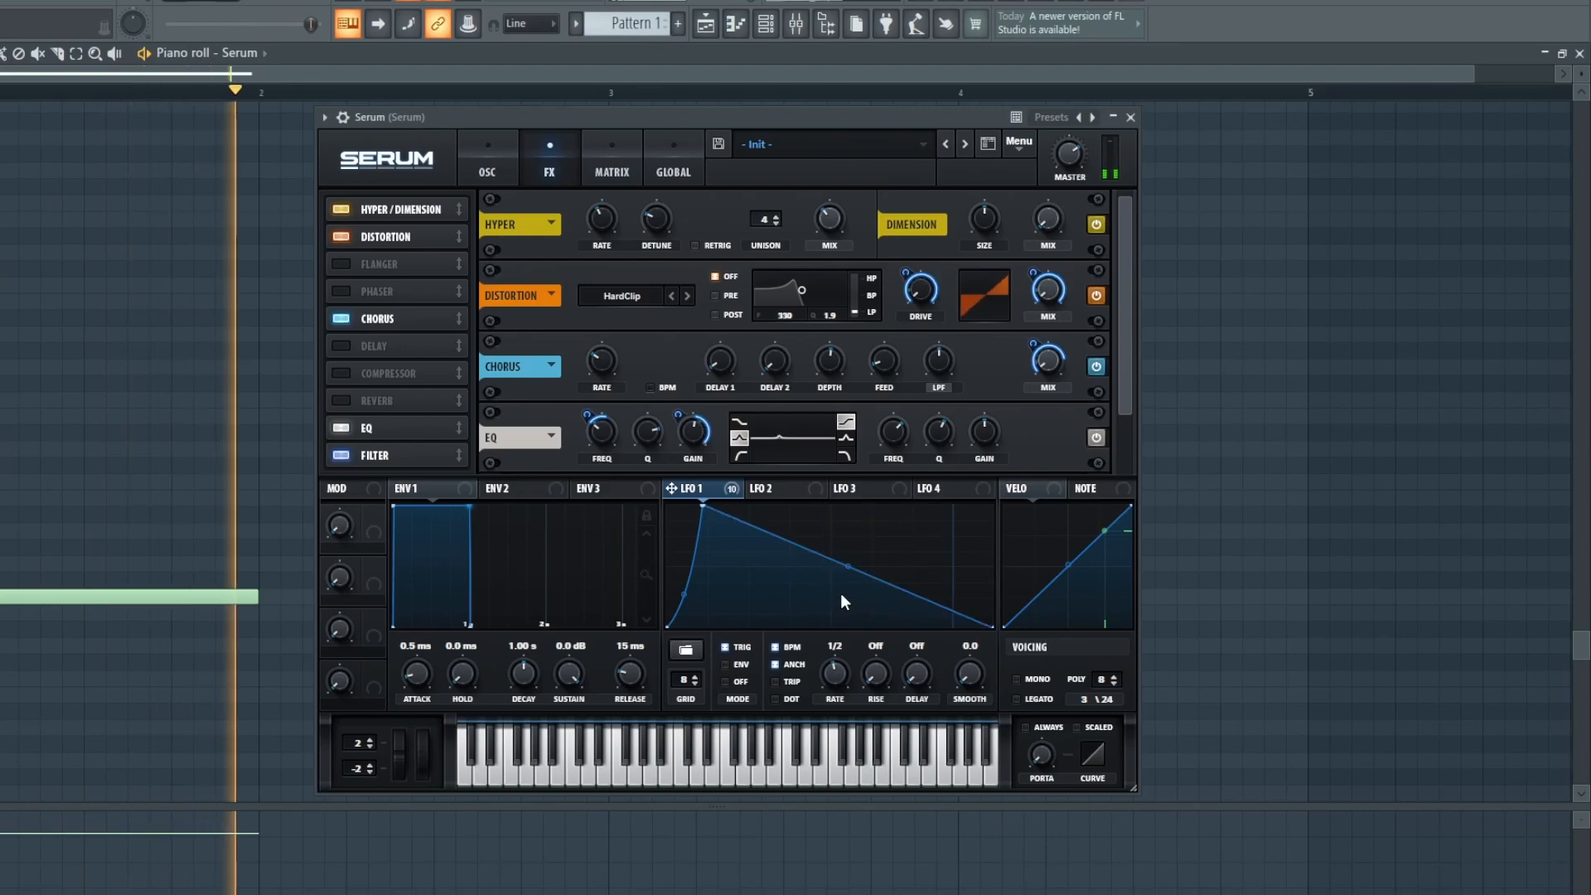
drag(846, 565, 951, 505)
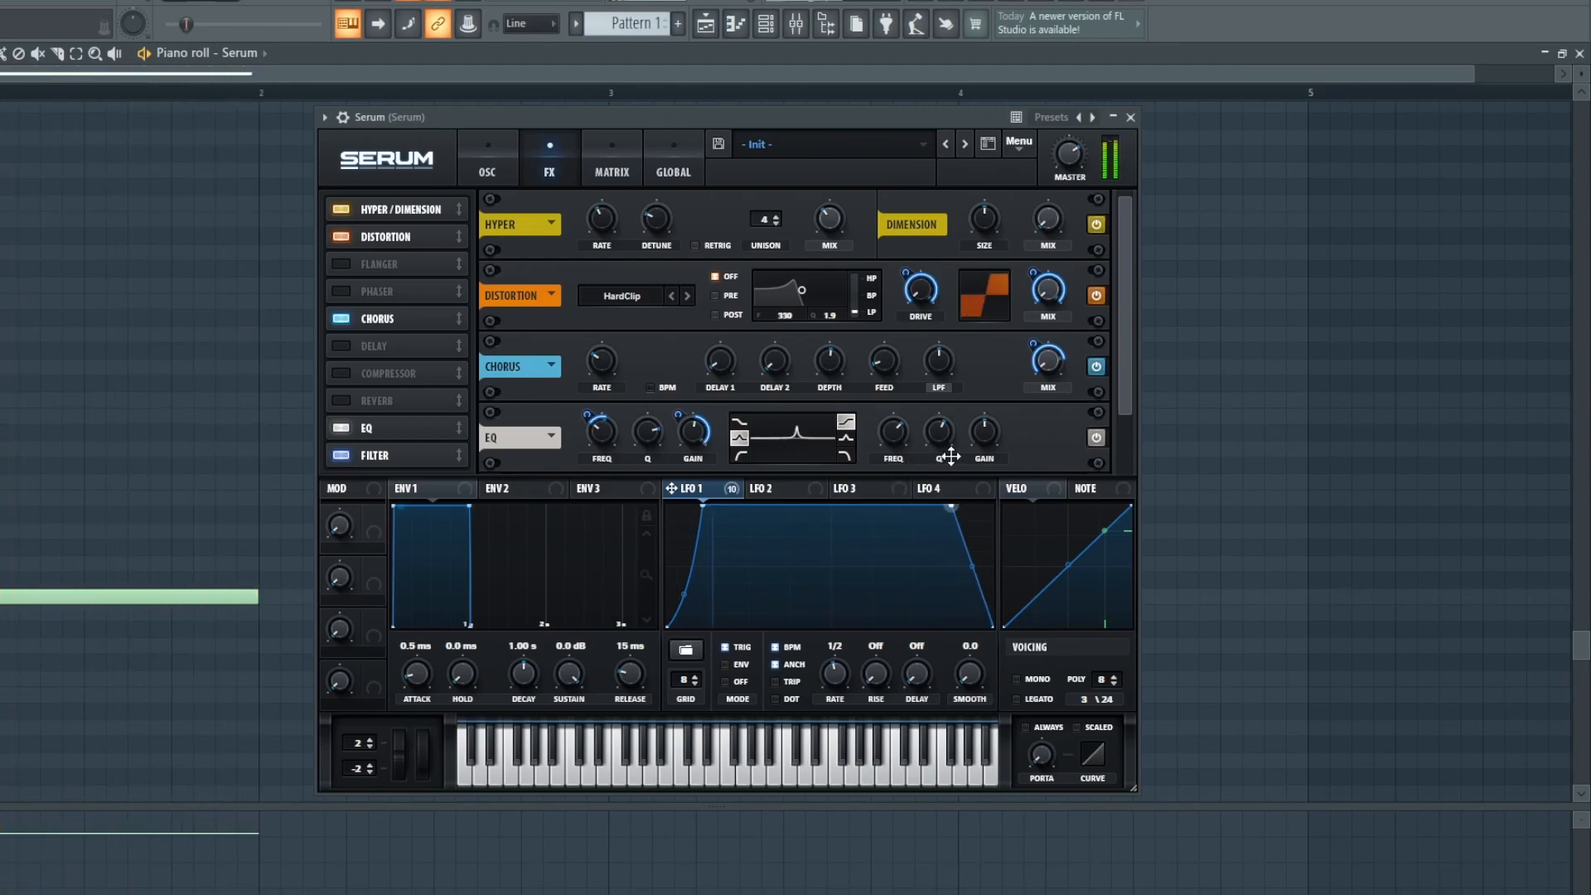
drag(700, 506, 793, 506)
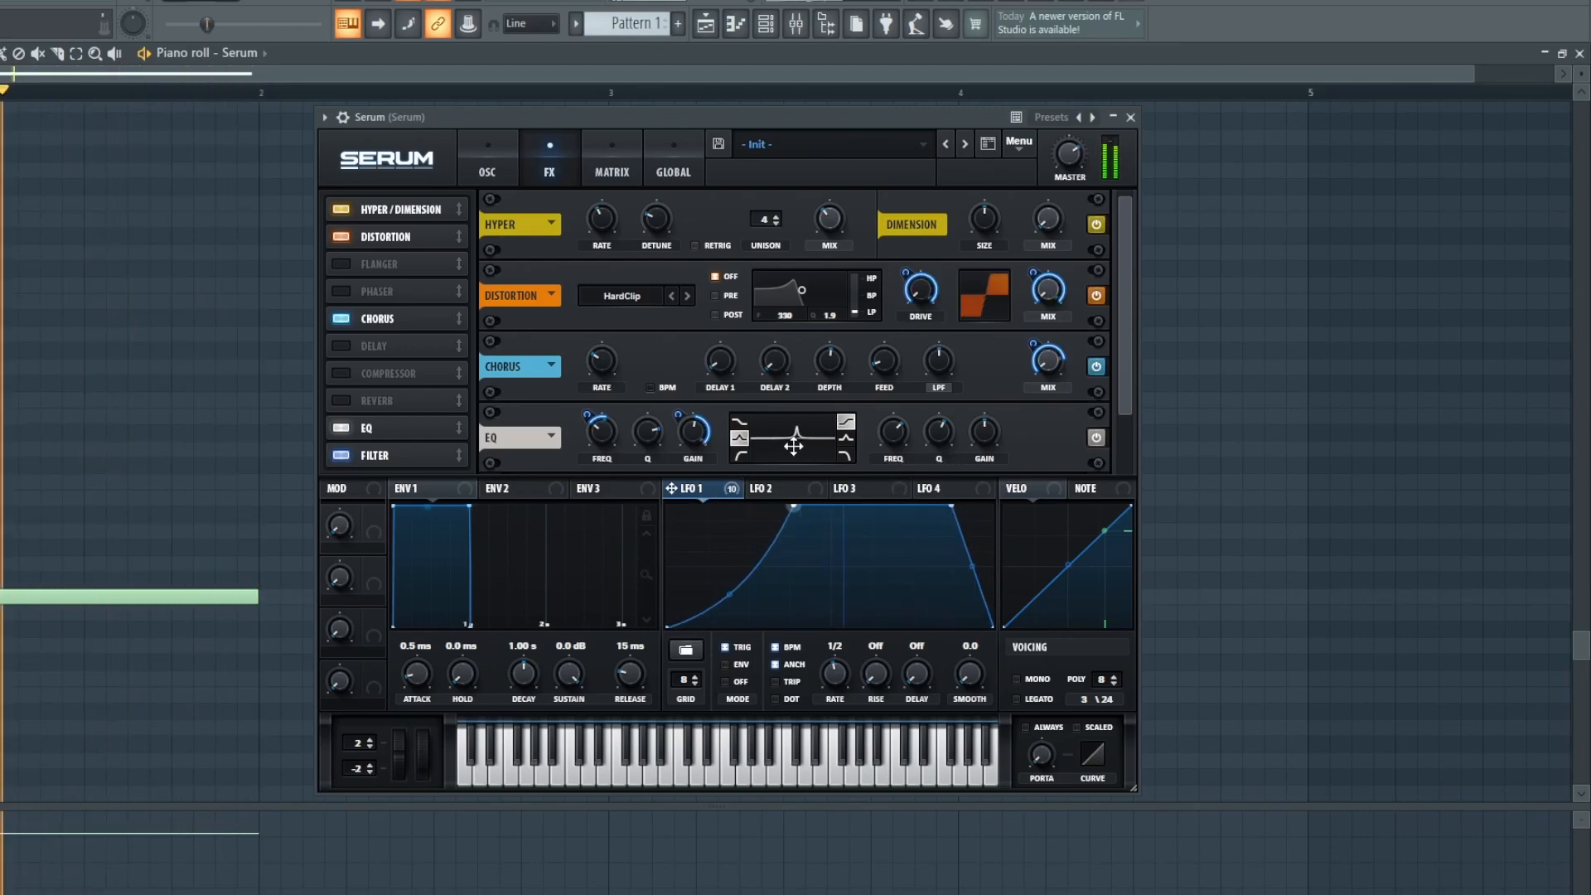
drag(946, 502, 980, 506)
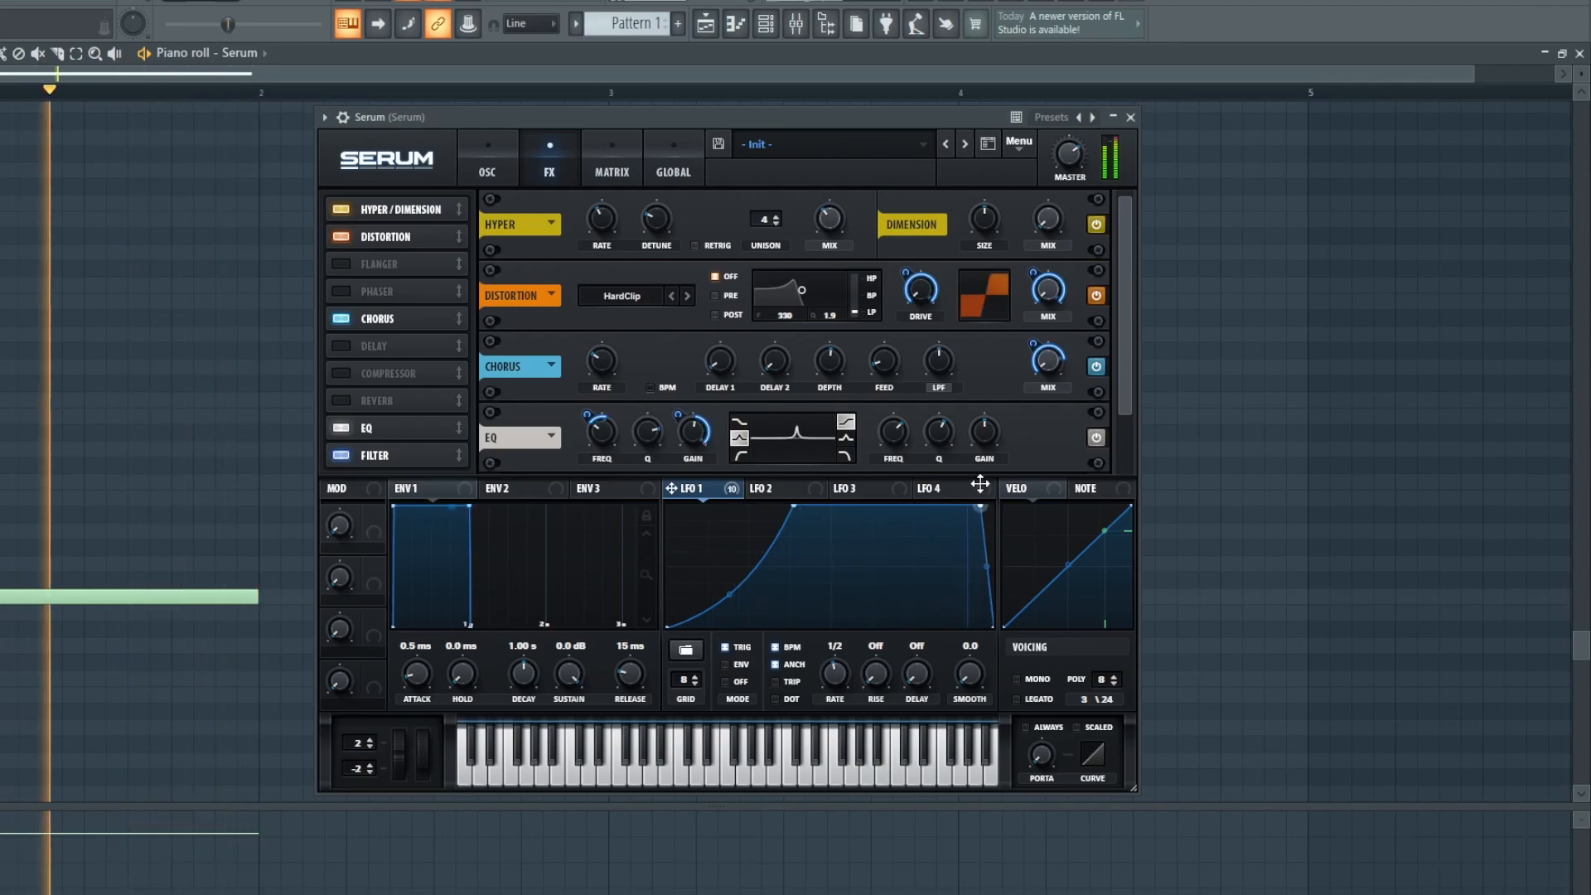
drag(858, 663, 857, 667)
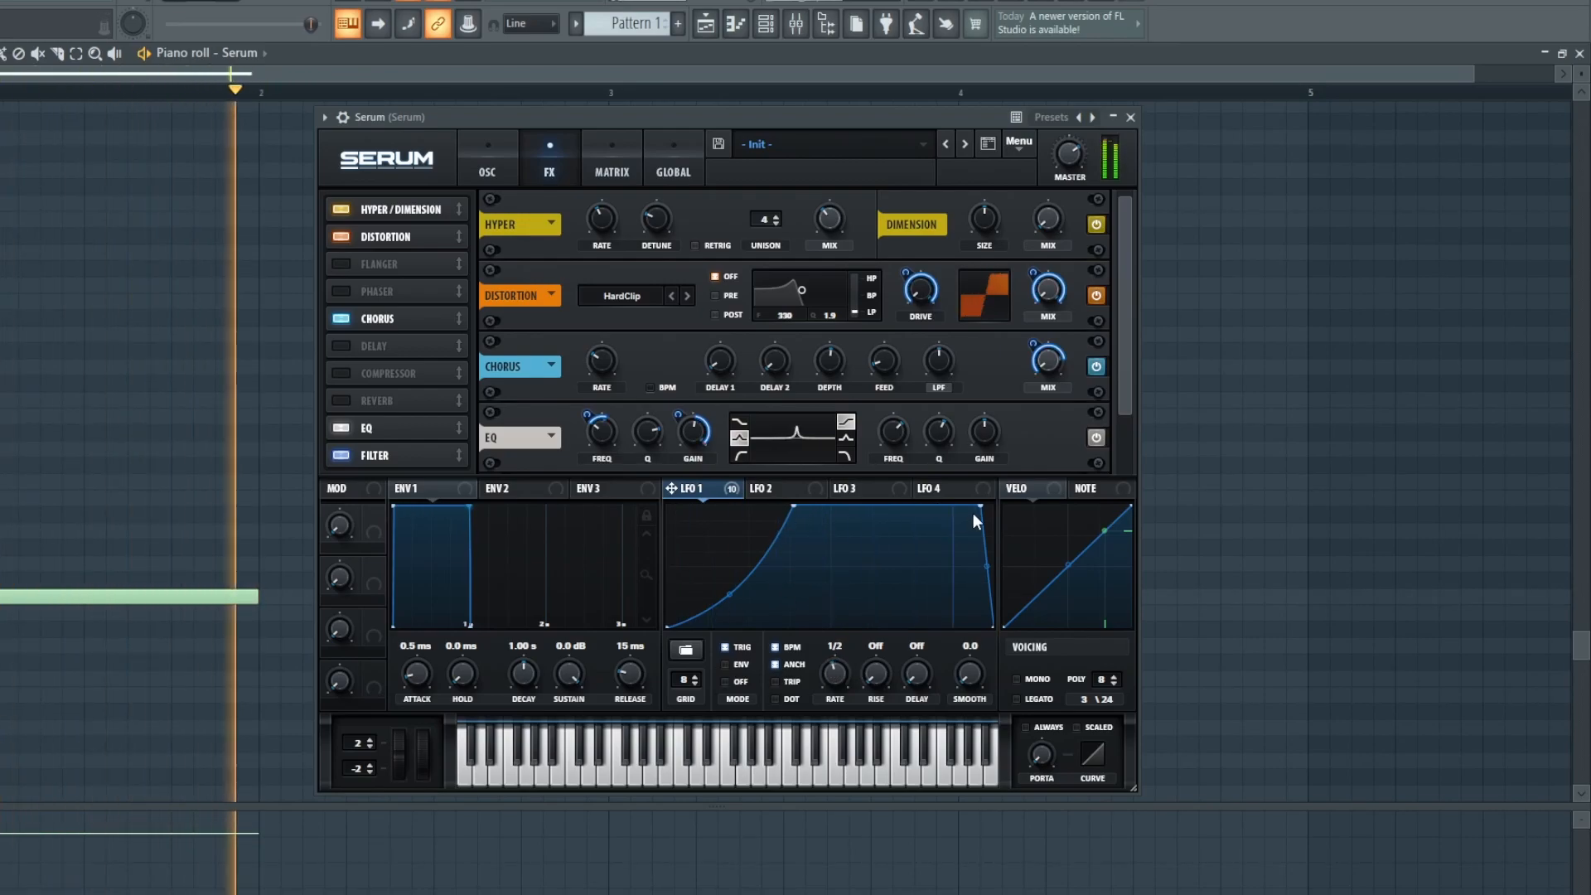
Narrow LFO 1's plateau into a rounded hump ending just past mid-cycle, and add a lower triangular peak after it
drag(979, 506, 852, 632)
drag(793, 506, 719, 505)
drag(785, 567, 800, 534)
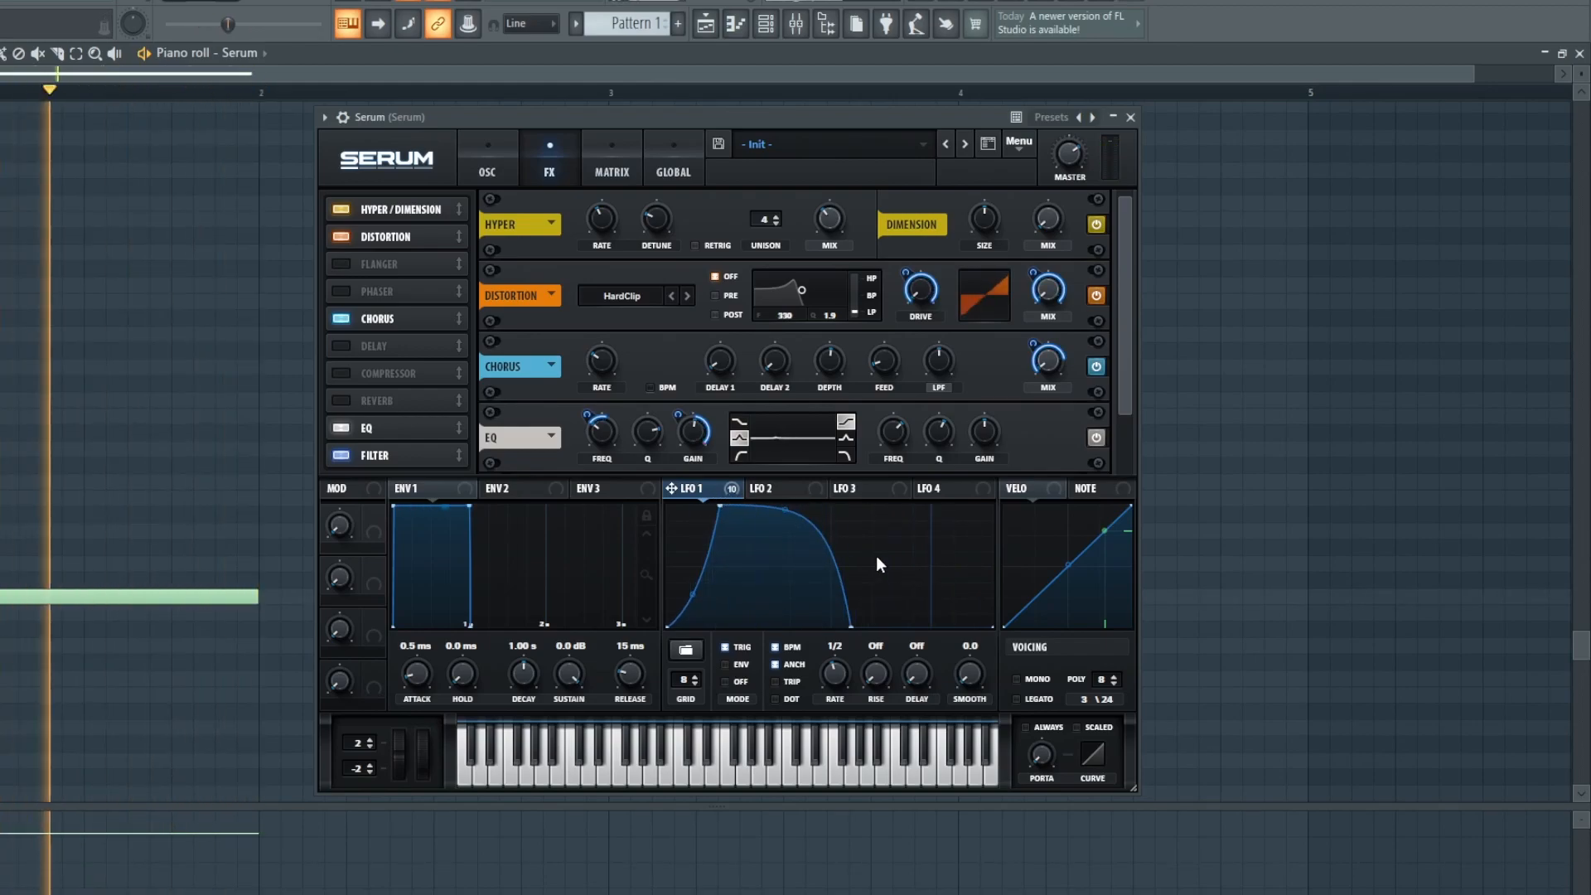
double_click(901, 506)
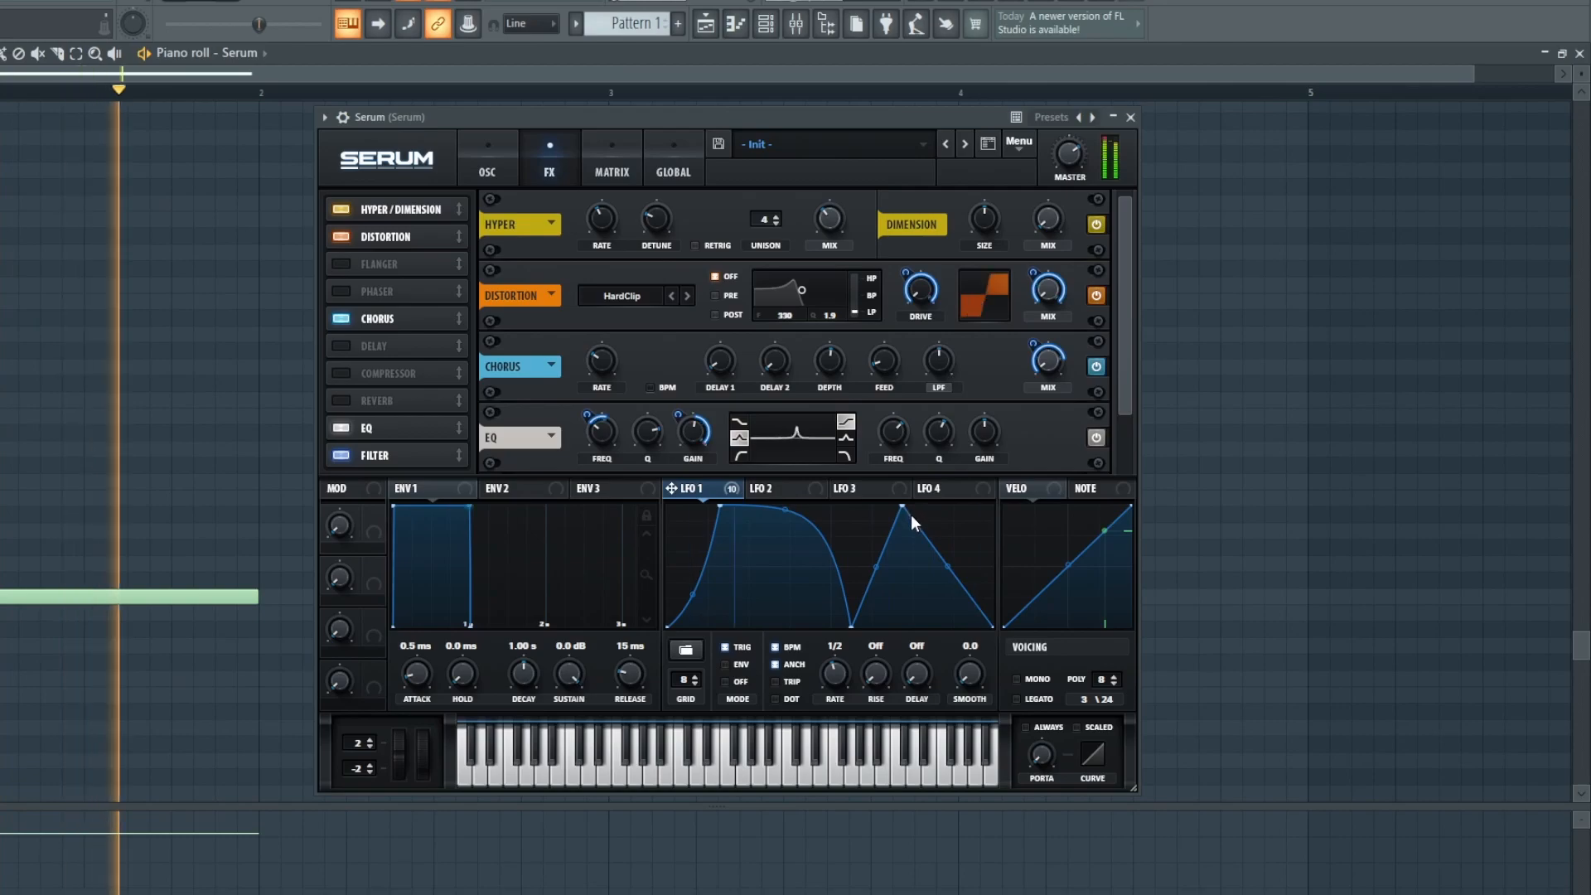
drag(901, 507, 902, 538)
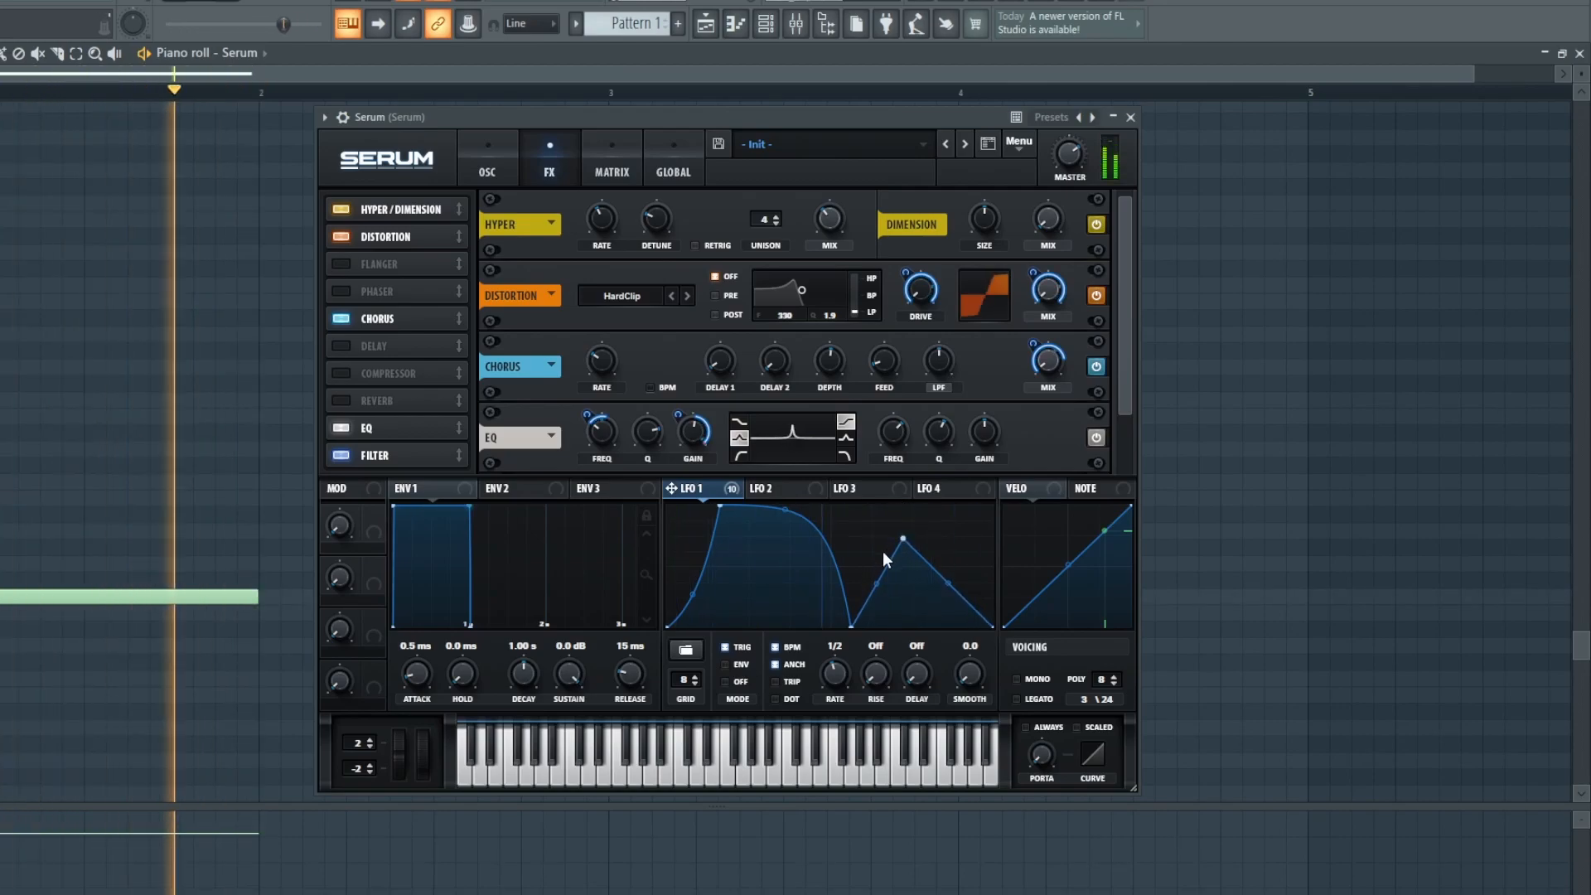
Insert a full-height peak between LFO 1's two existing peaks, round its rise outward, and move the valley before it earlier
double_click(821, 614)
drag(821, 614, 829, 505)
double_click(828, 626)
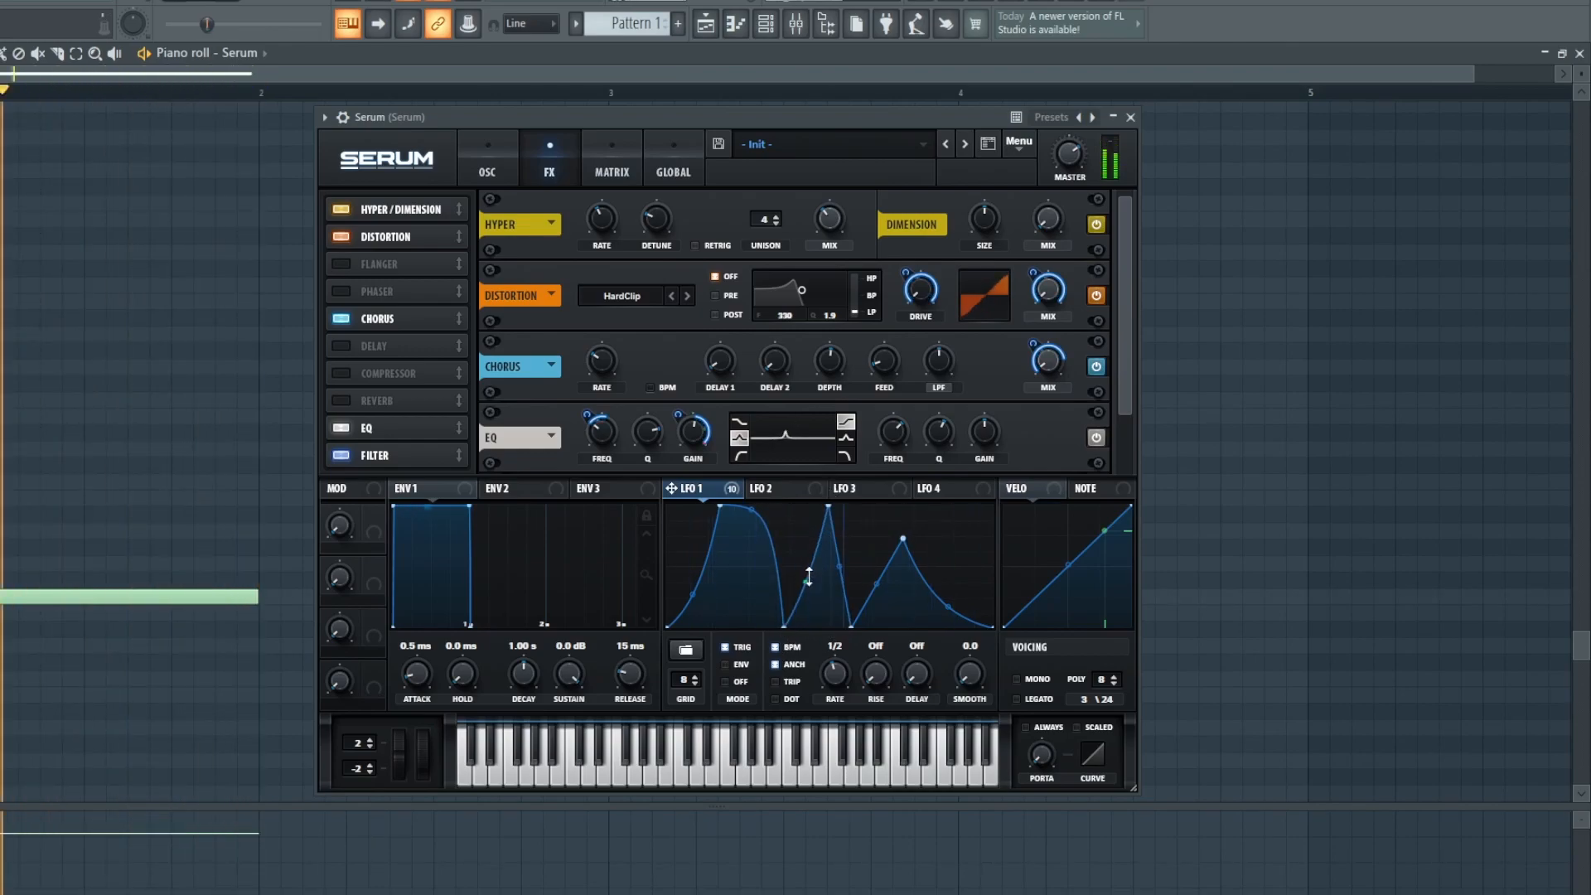
drag(803, 614, 799, 553)
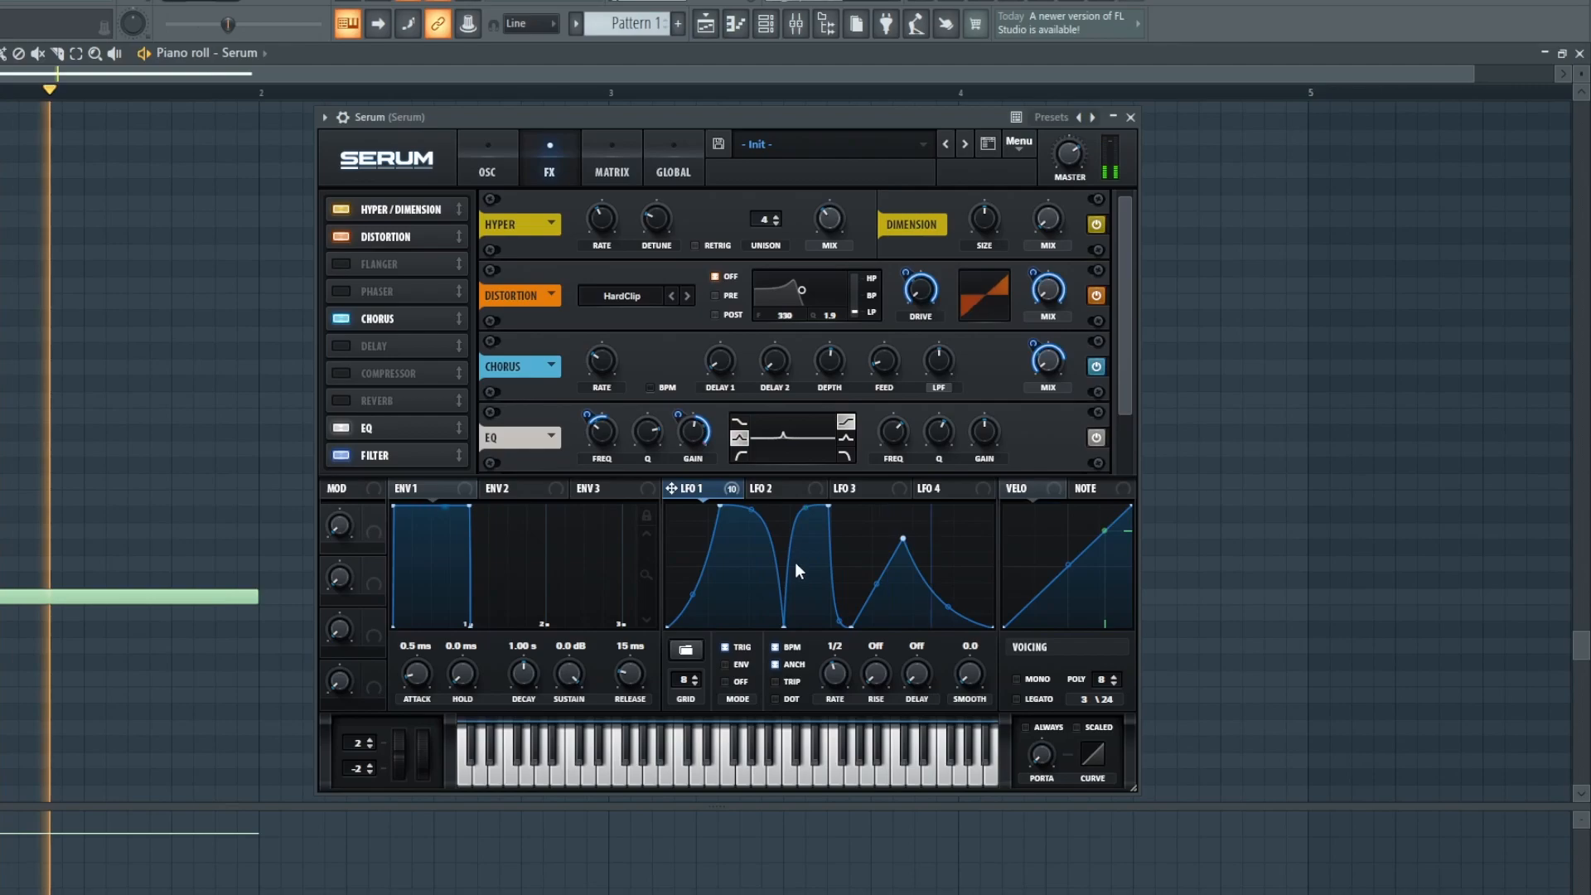
drag(784, 625, 760, 645)
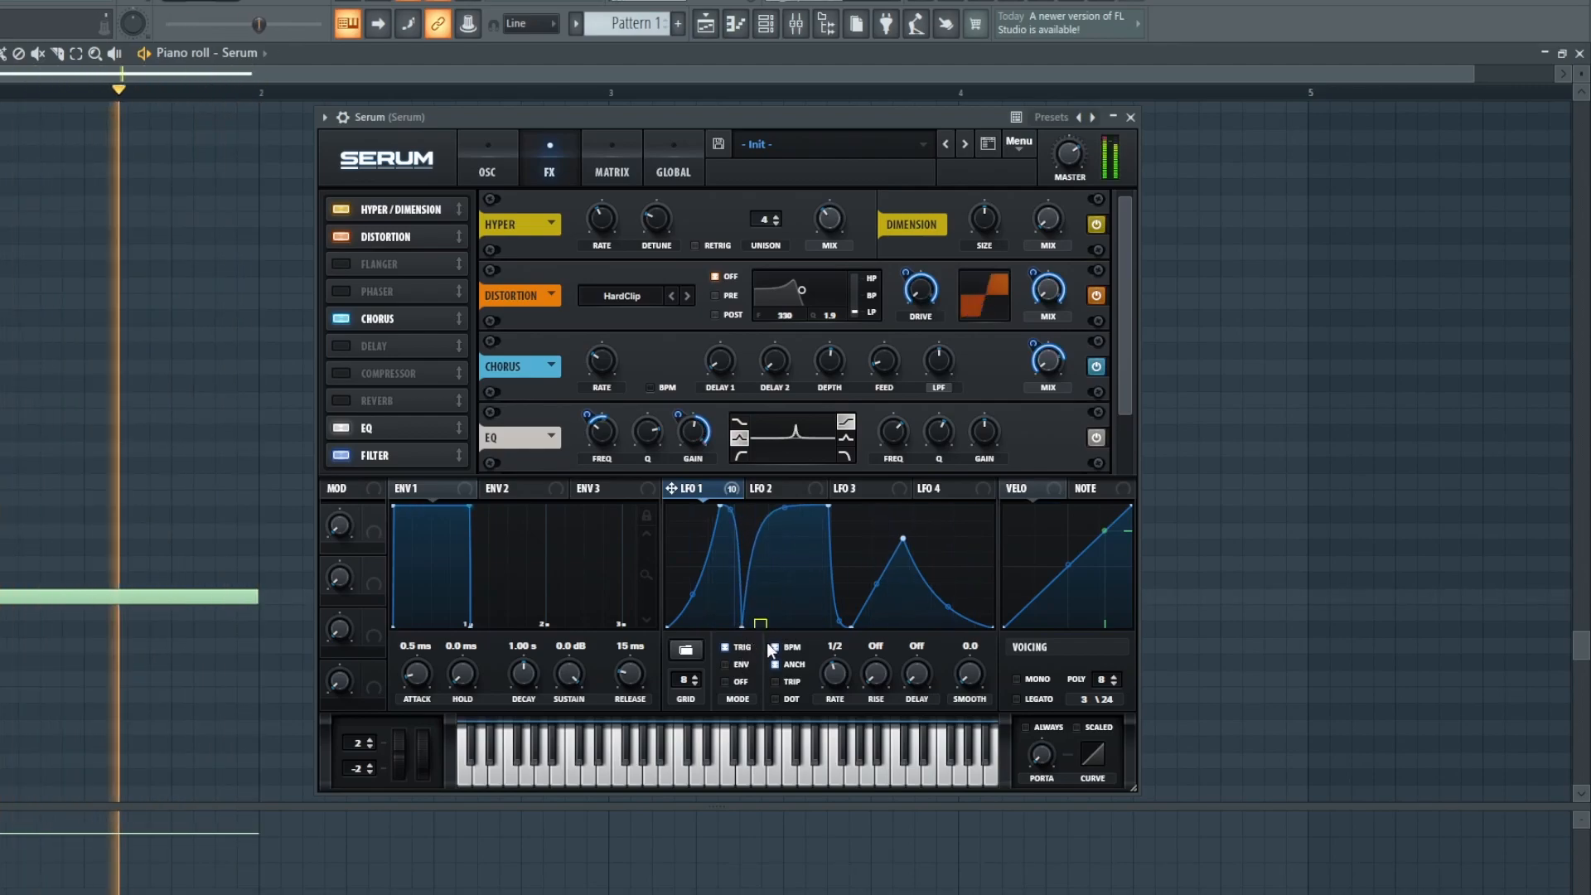
Curve the slopes of LFO 1's peaks inward and widen the first two peaks into flat-topped plateaus
drag(877, 584, 883, 603)
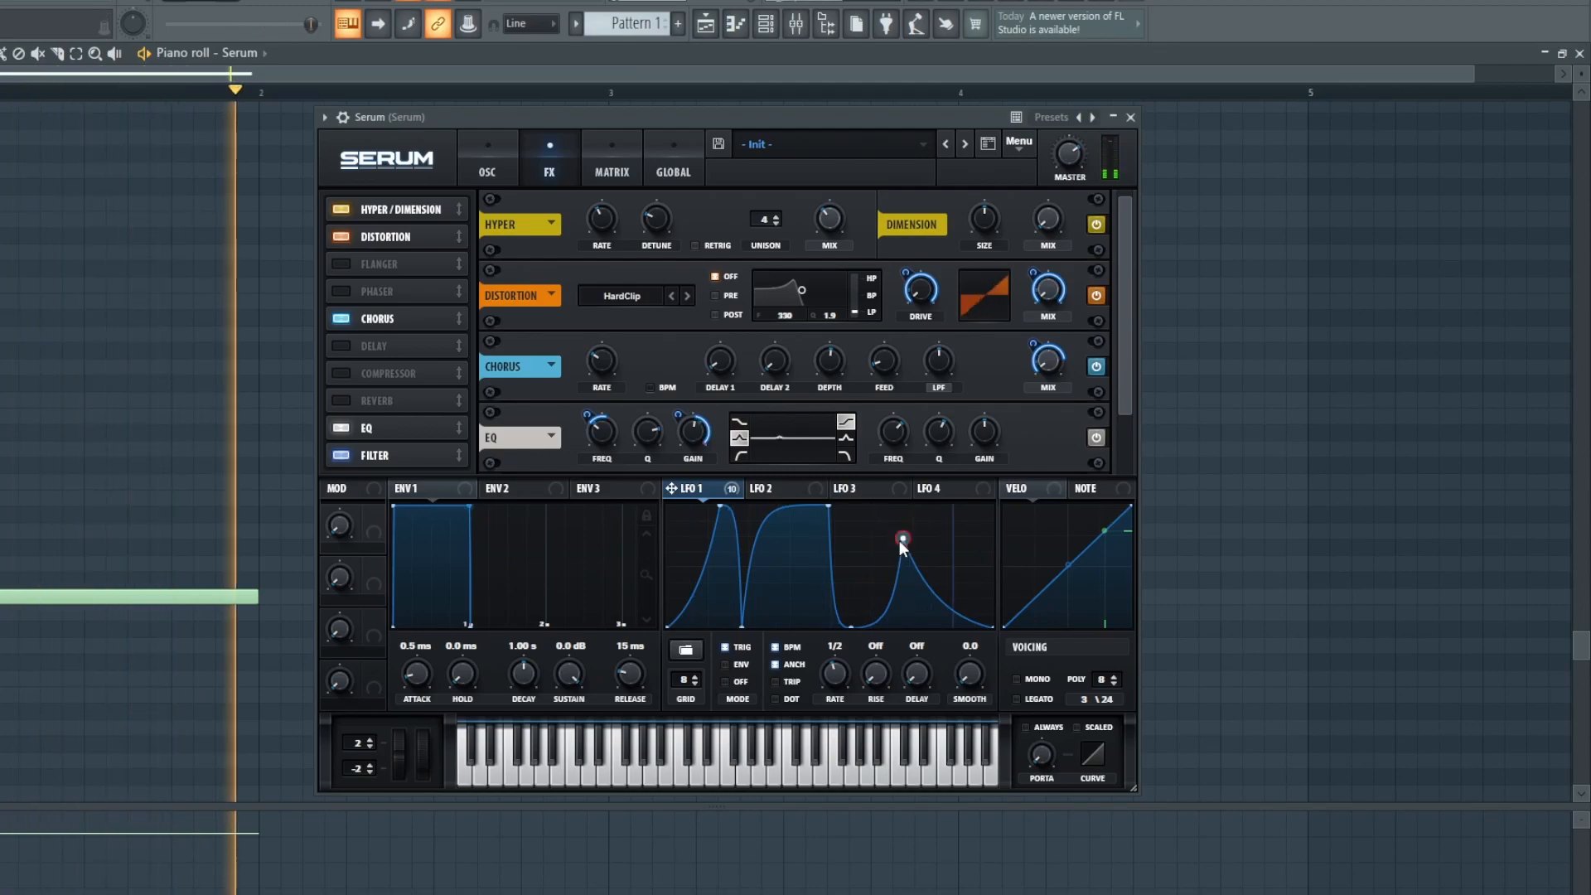
drag(778, 508, 793, 583)
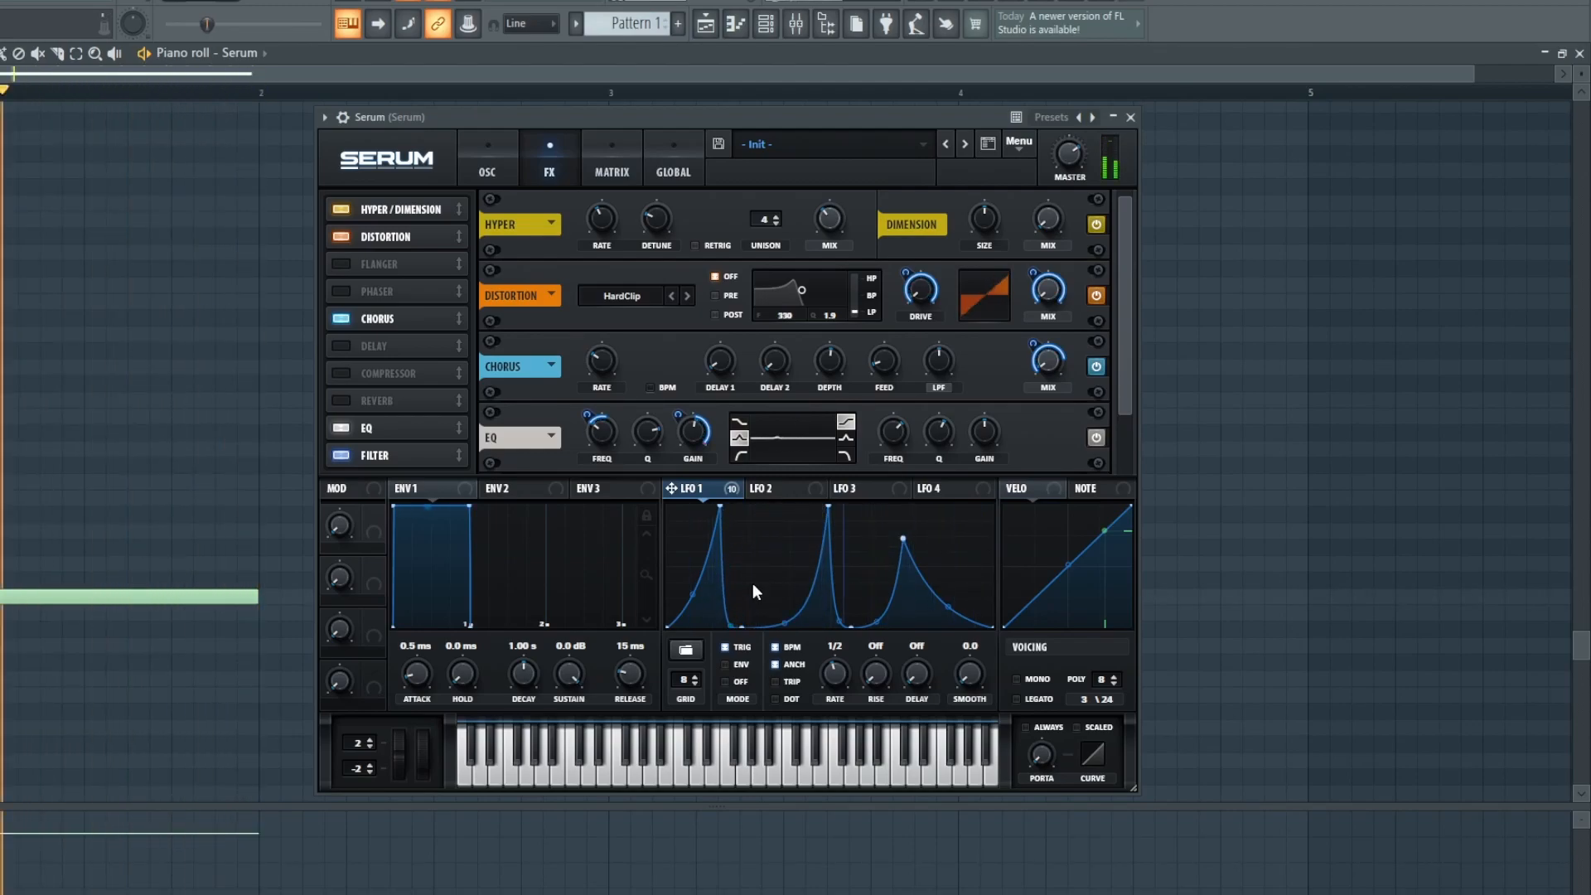
drag(704, 524, 704, 497)
drag(803, 512, 794, 490)
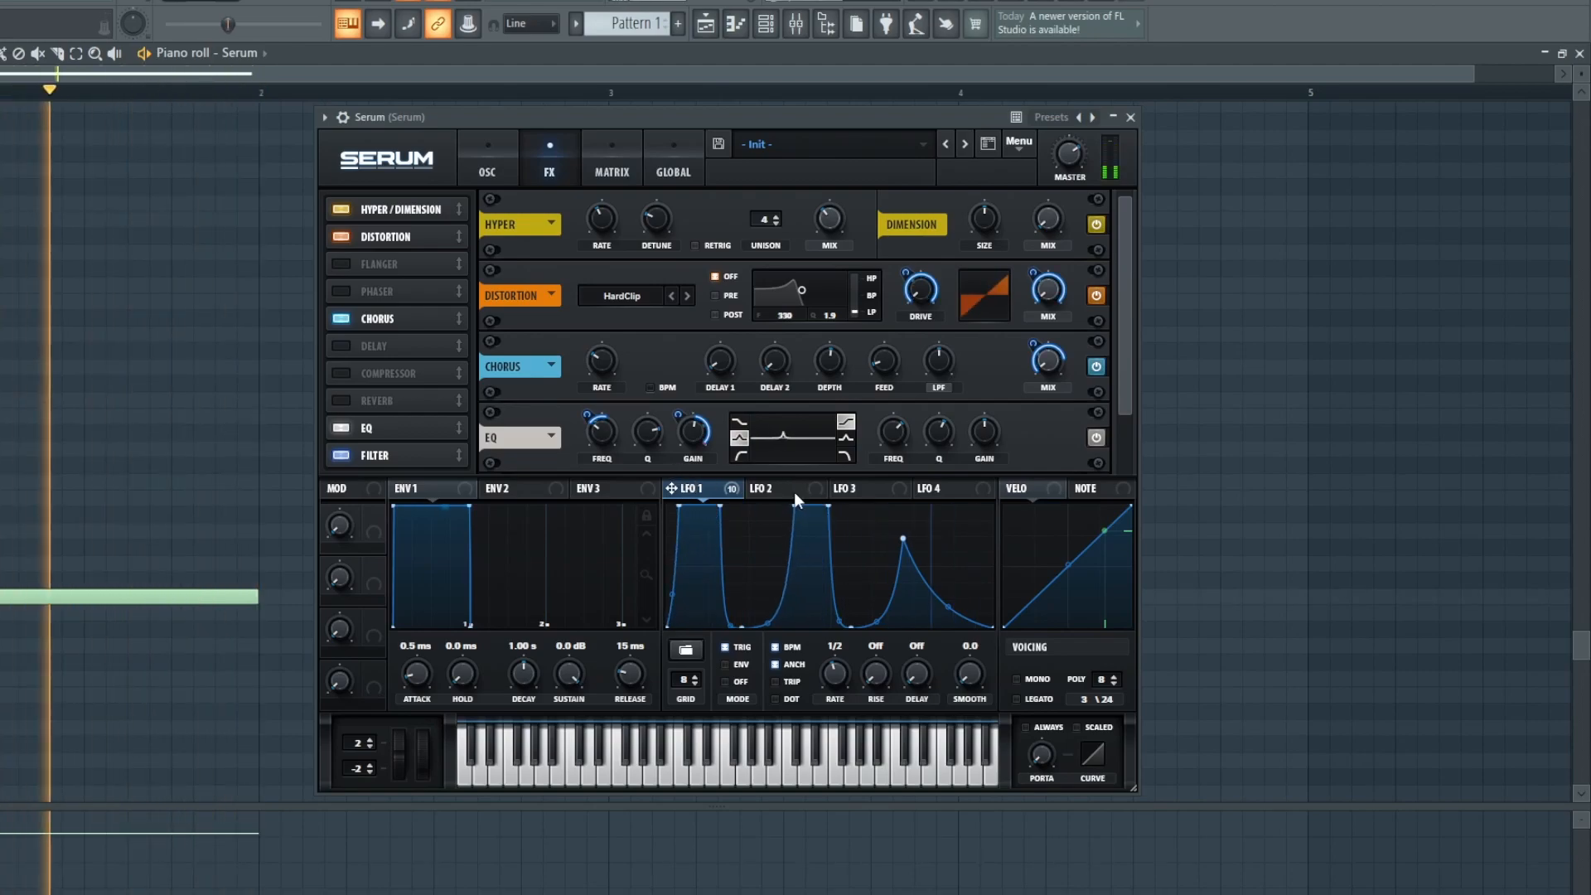
key(space)
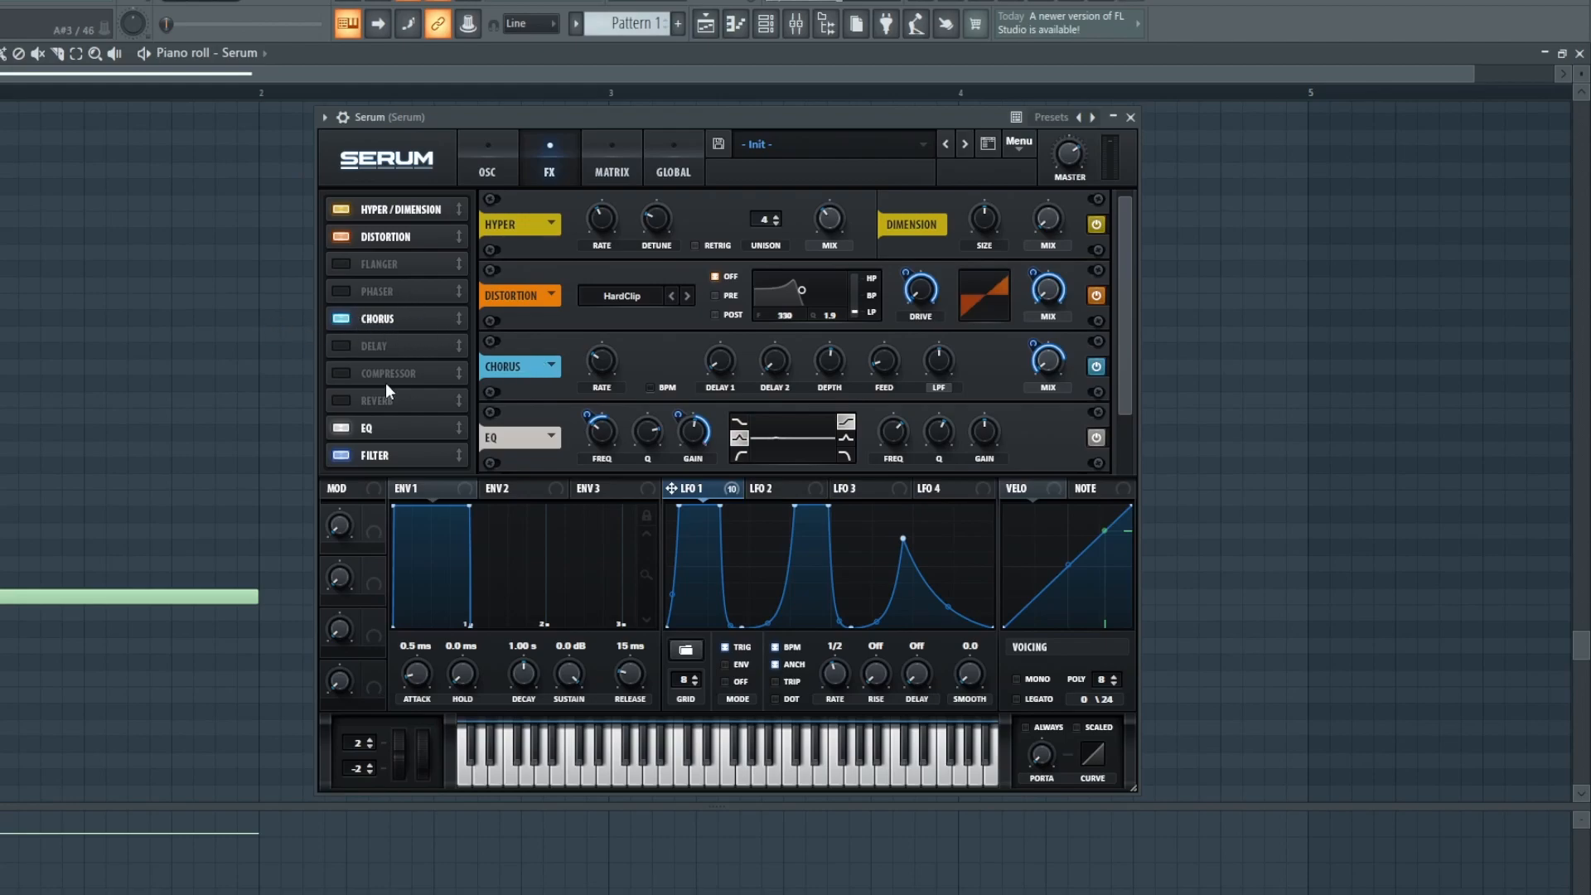
Switch the EQ's high band to a peak at about 965 Hz and assign LFO 1 to its gain and frequency
click(847, 435)
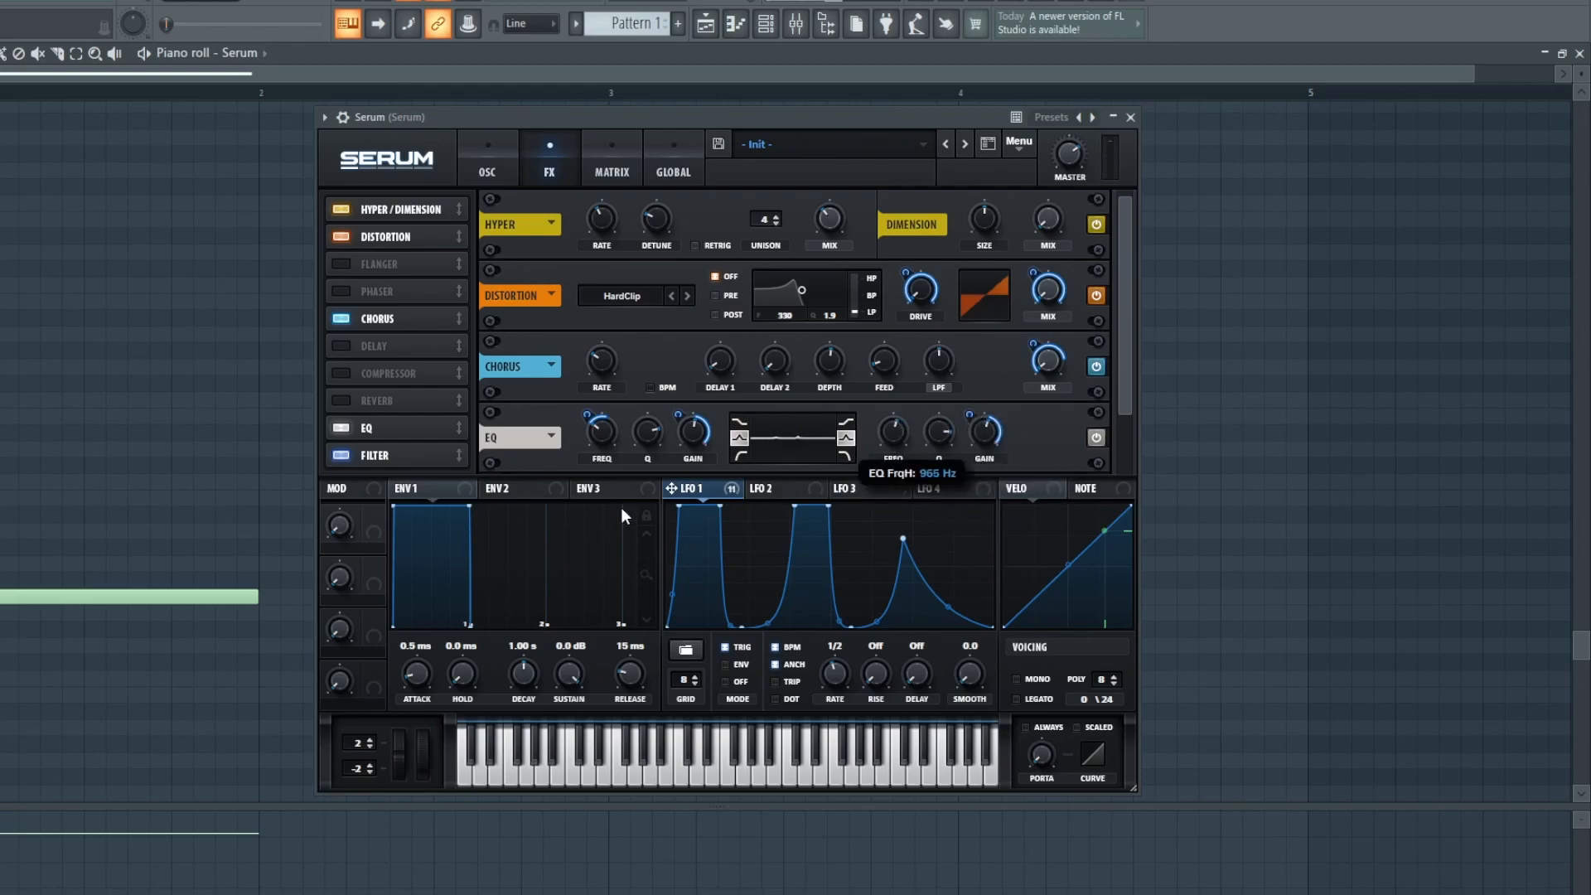
key(space)
mouse_move(872, 416)
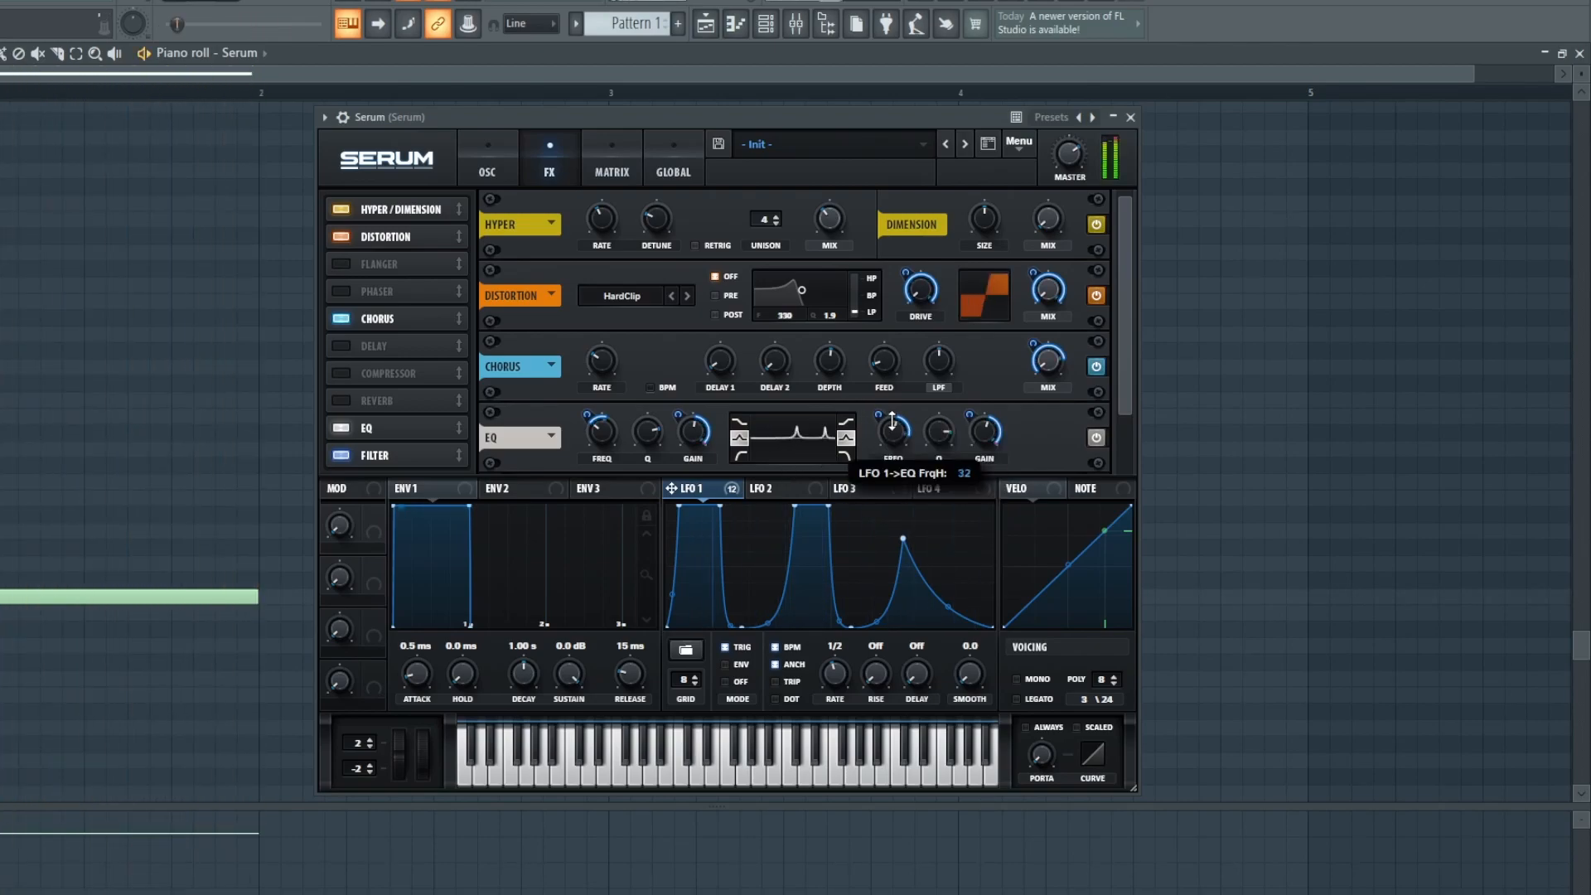
mouse_move(952, 431)
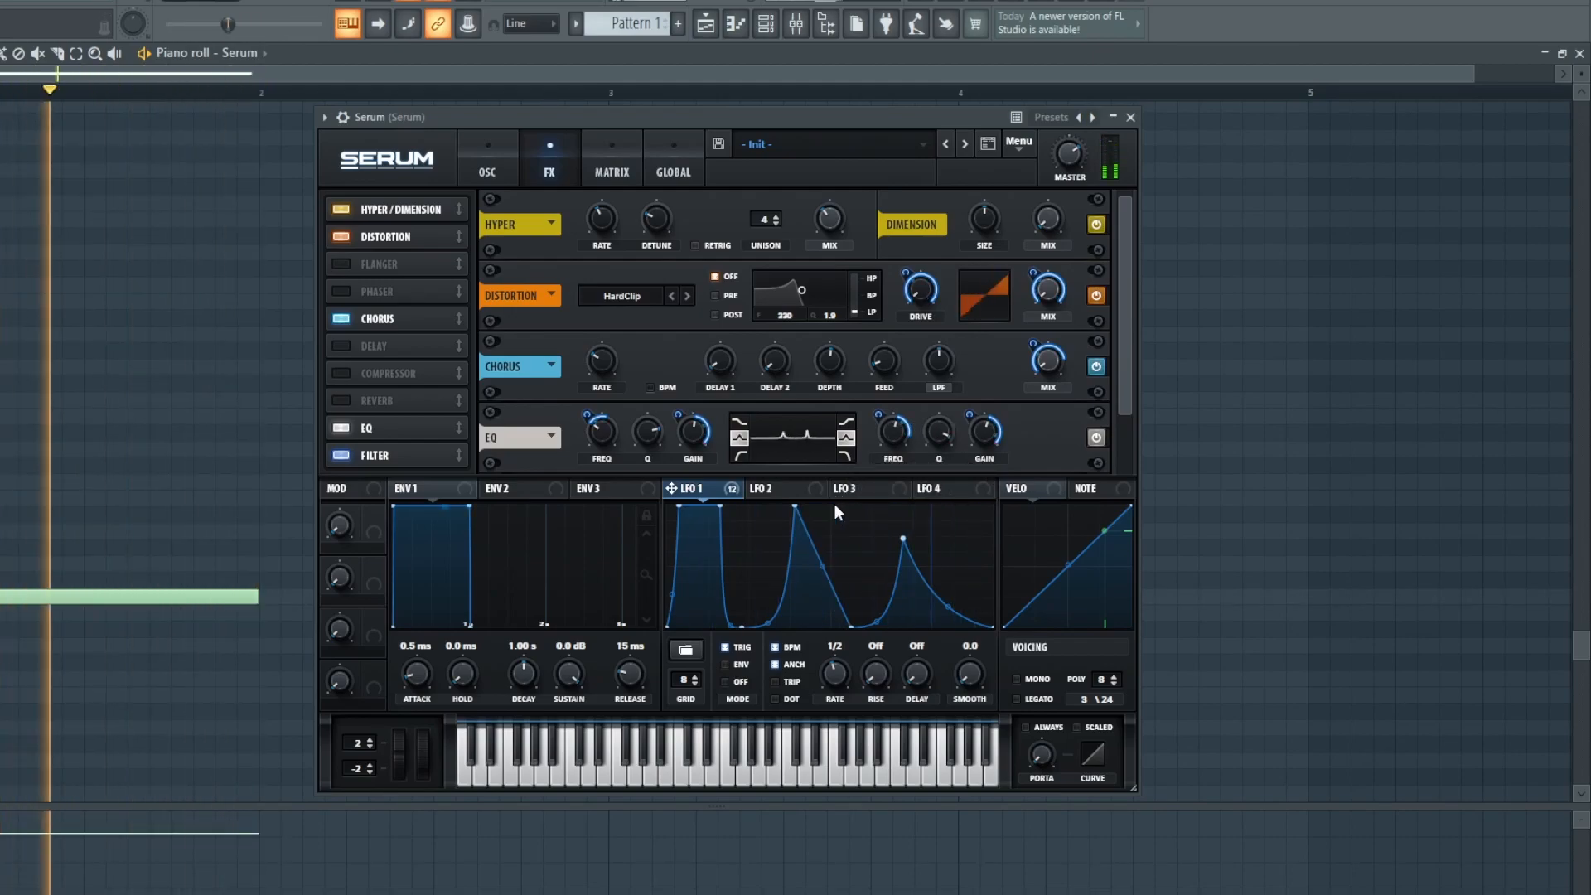
Round off the end of LFO 1's second plateau and delete the third peak, leaving the last part of the cycle empty
drag(834, 506, 845, 488)
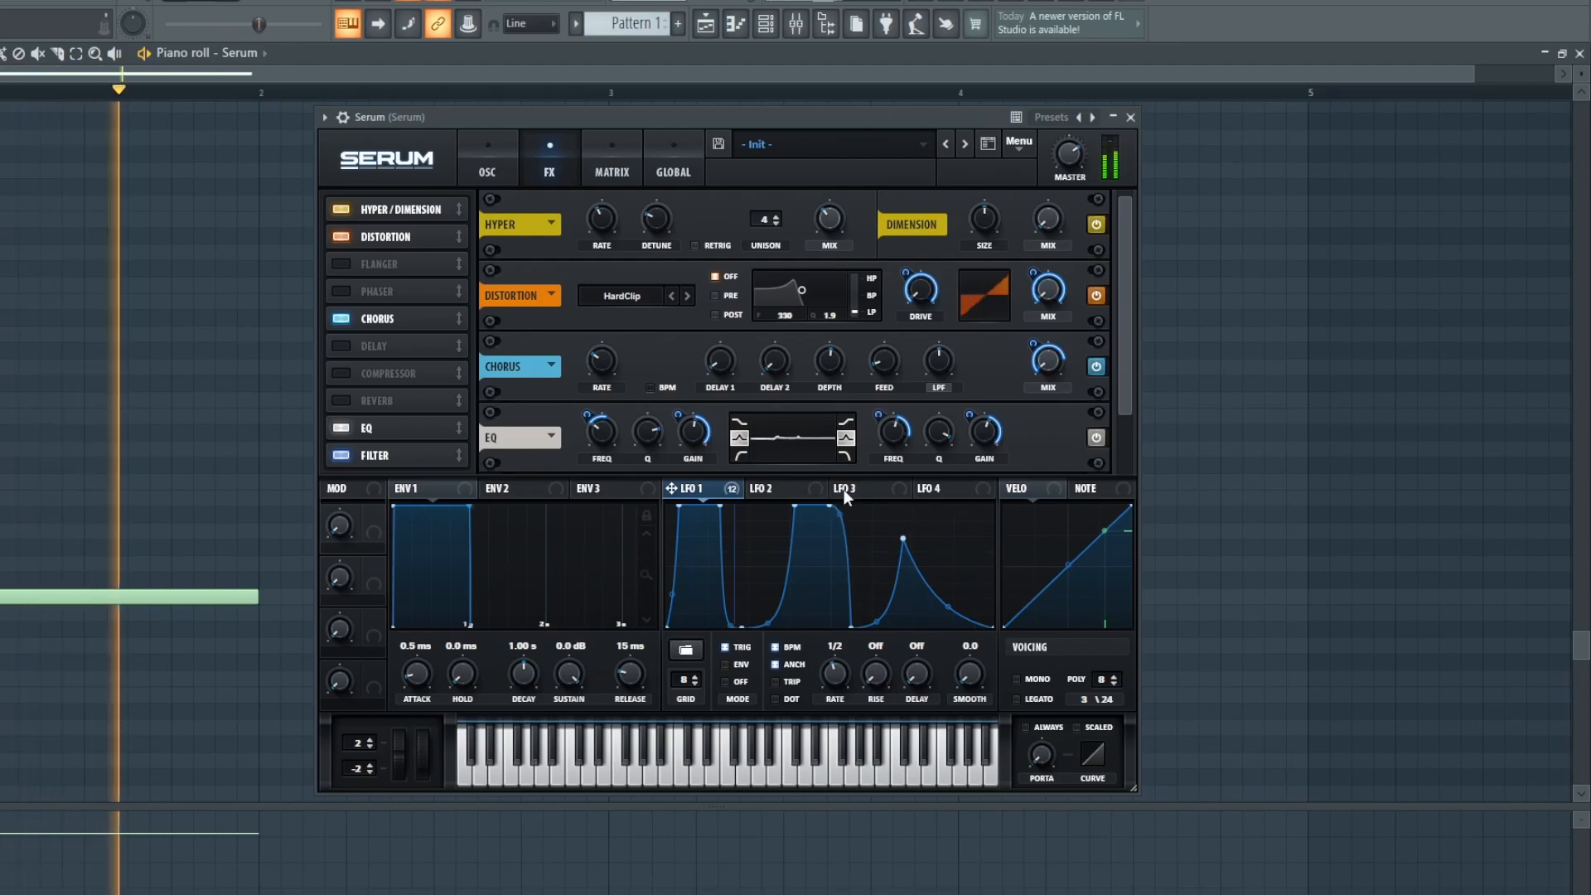
drag(902, 539, 923, 502)
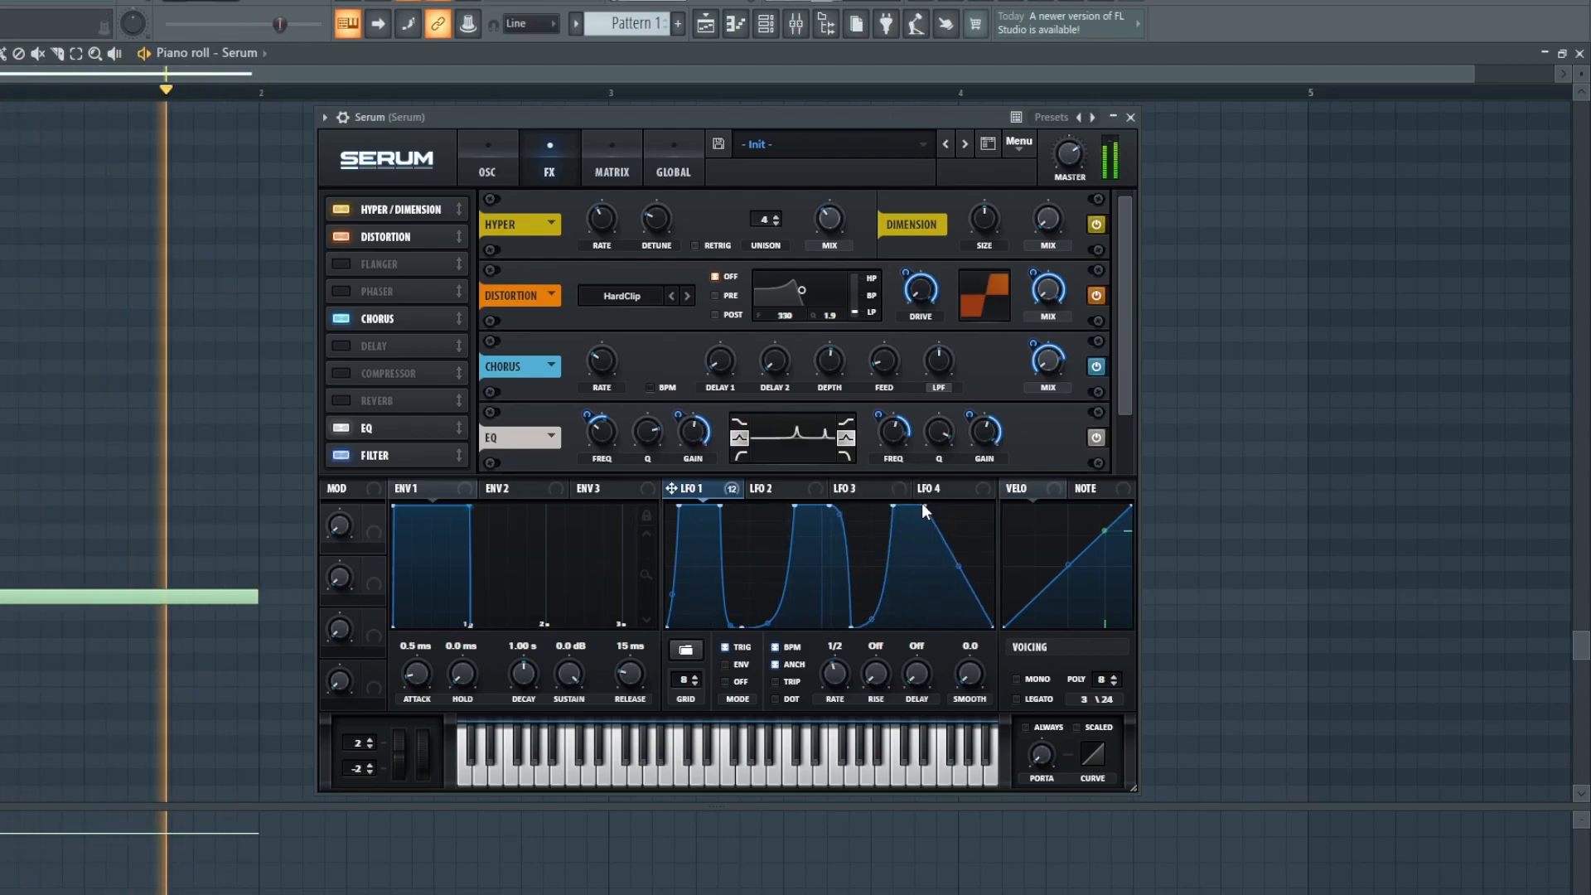
double_click(924, 507)
double_click(893, 507)
key(space)
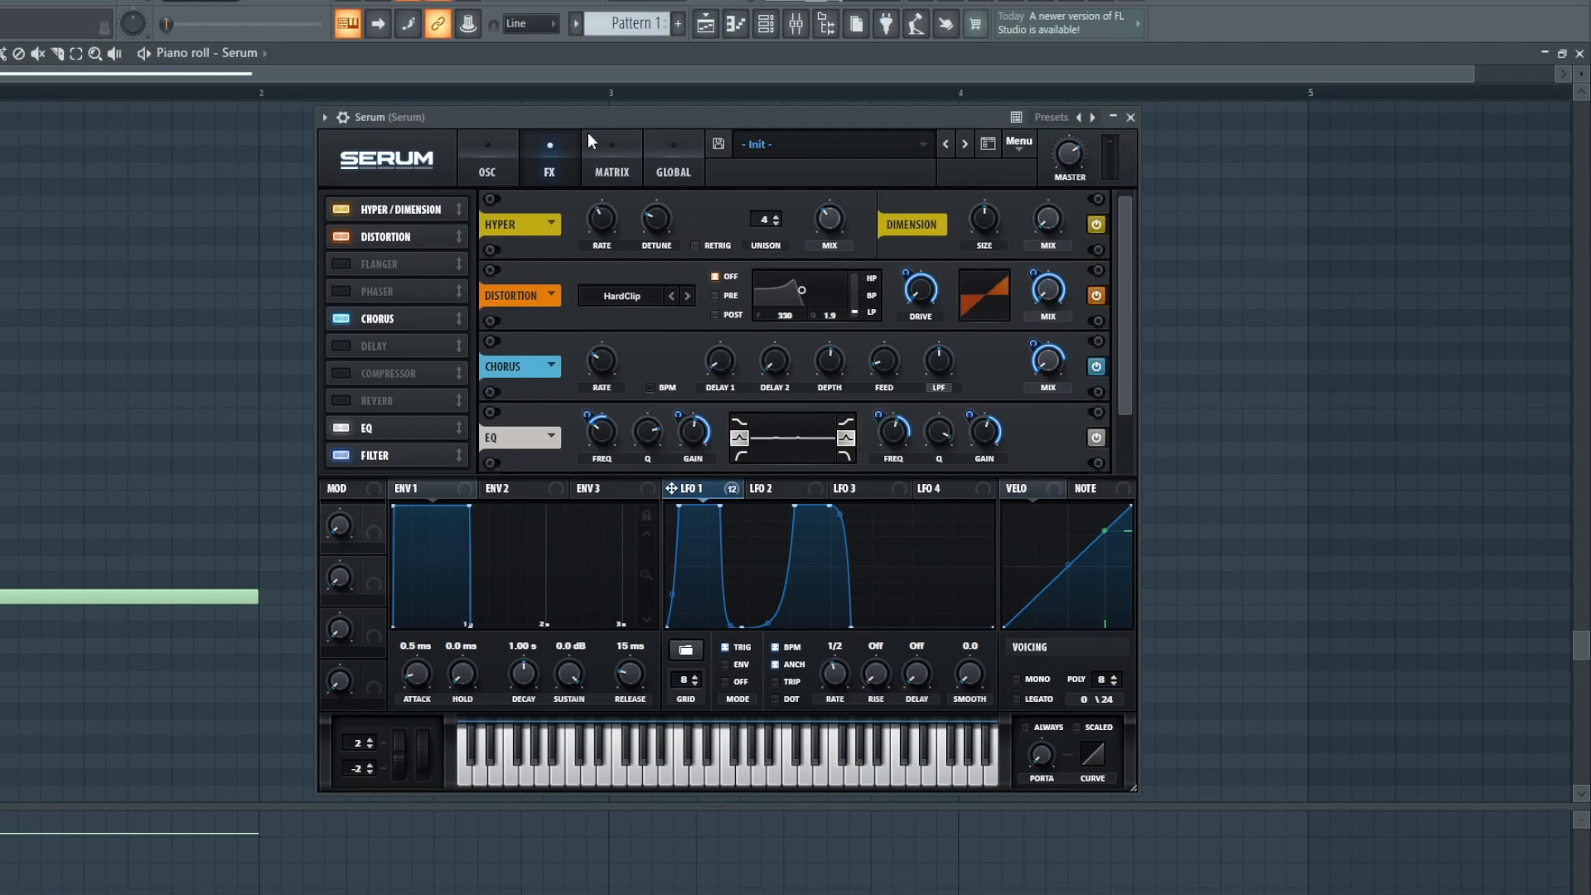
Load the FEELHARMONIX wavetable into oscillator A
click(489, 165)
click(574, 230)
mouse_move(729, 312)
click(865, 412)
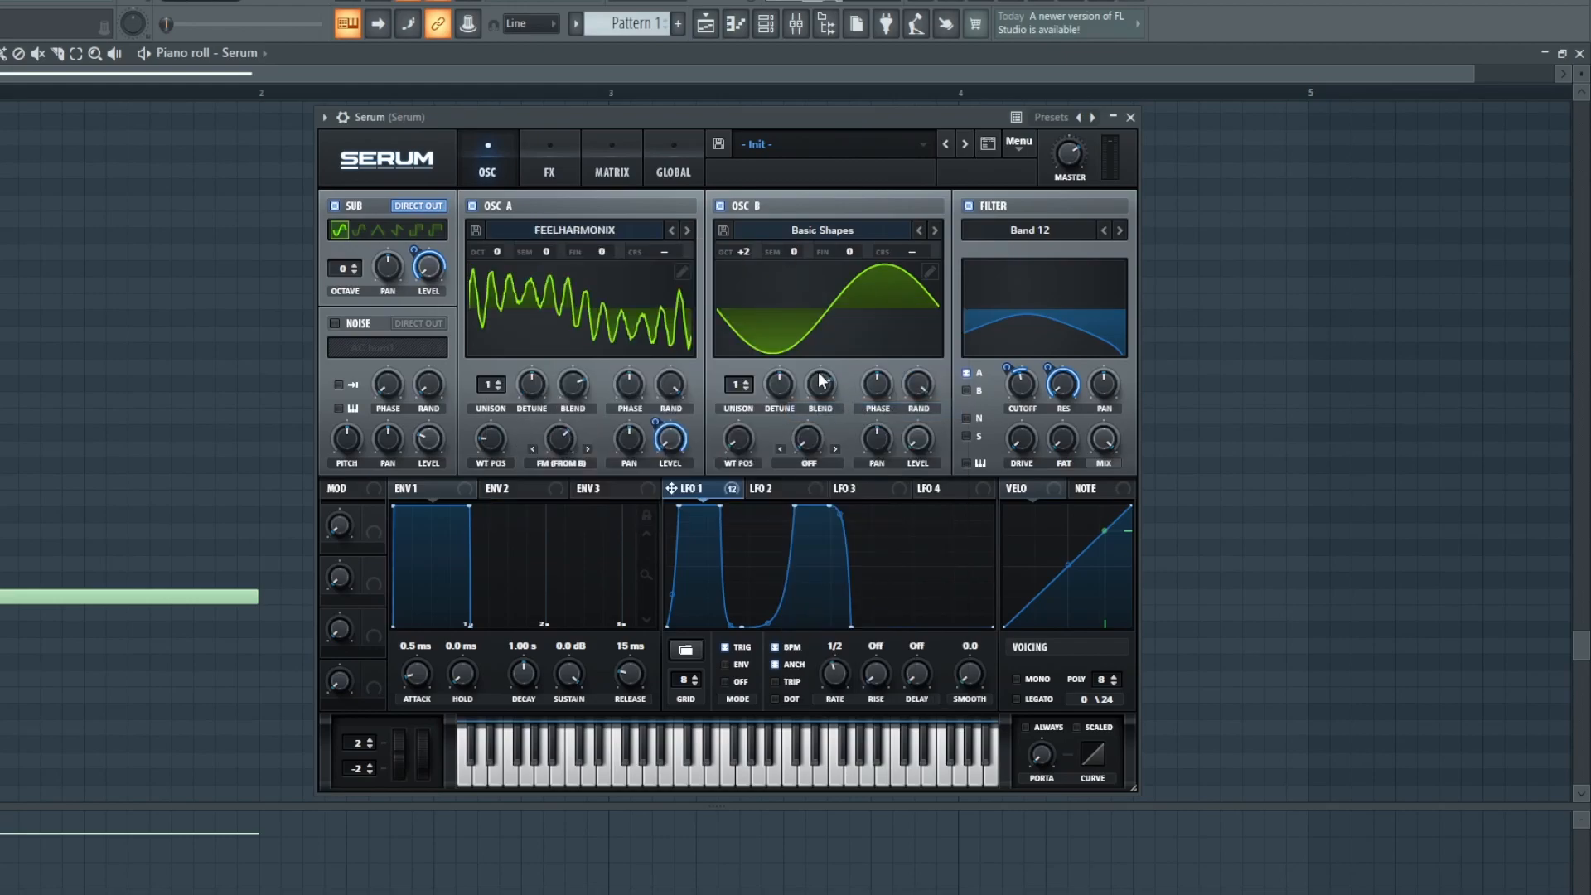
Audition oscillator B's Basic Shapes positions during playback and settle on the triangle at position 3
key(space)
scroll(739, 431, up, 2)
scroll(793, 422, up, 1)
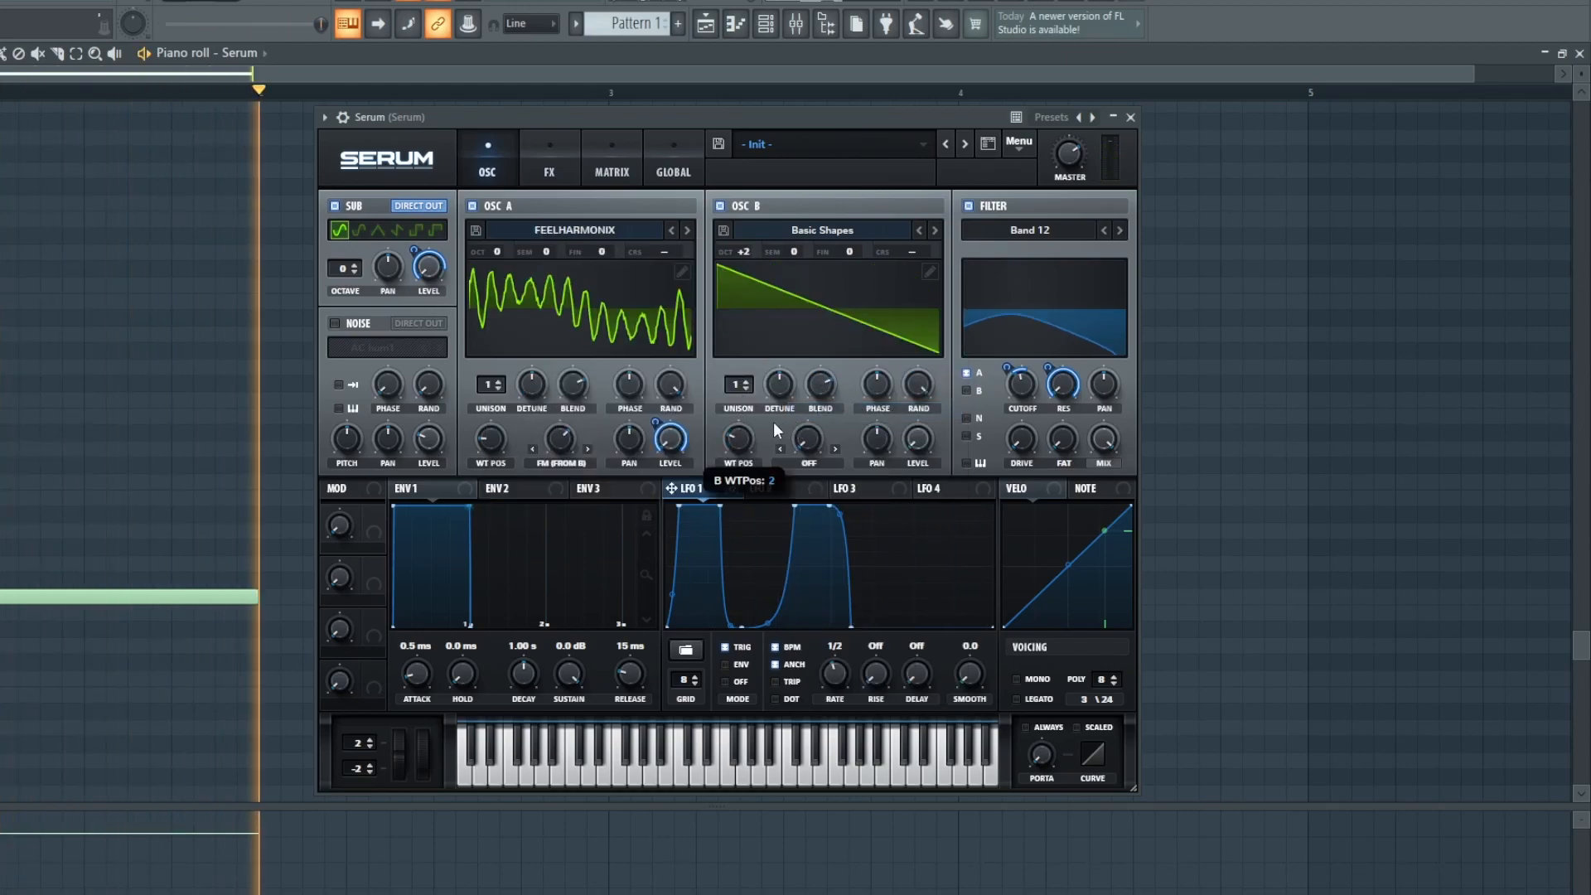
scroll(773, 421, down, 1)
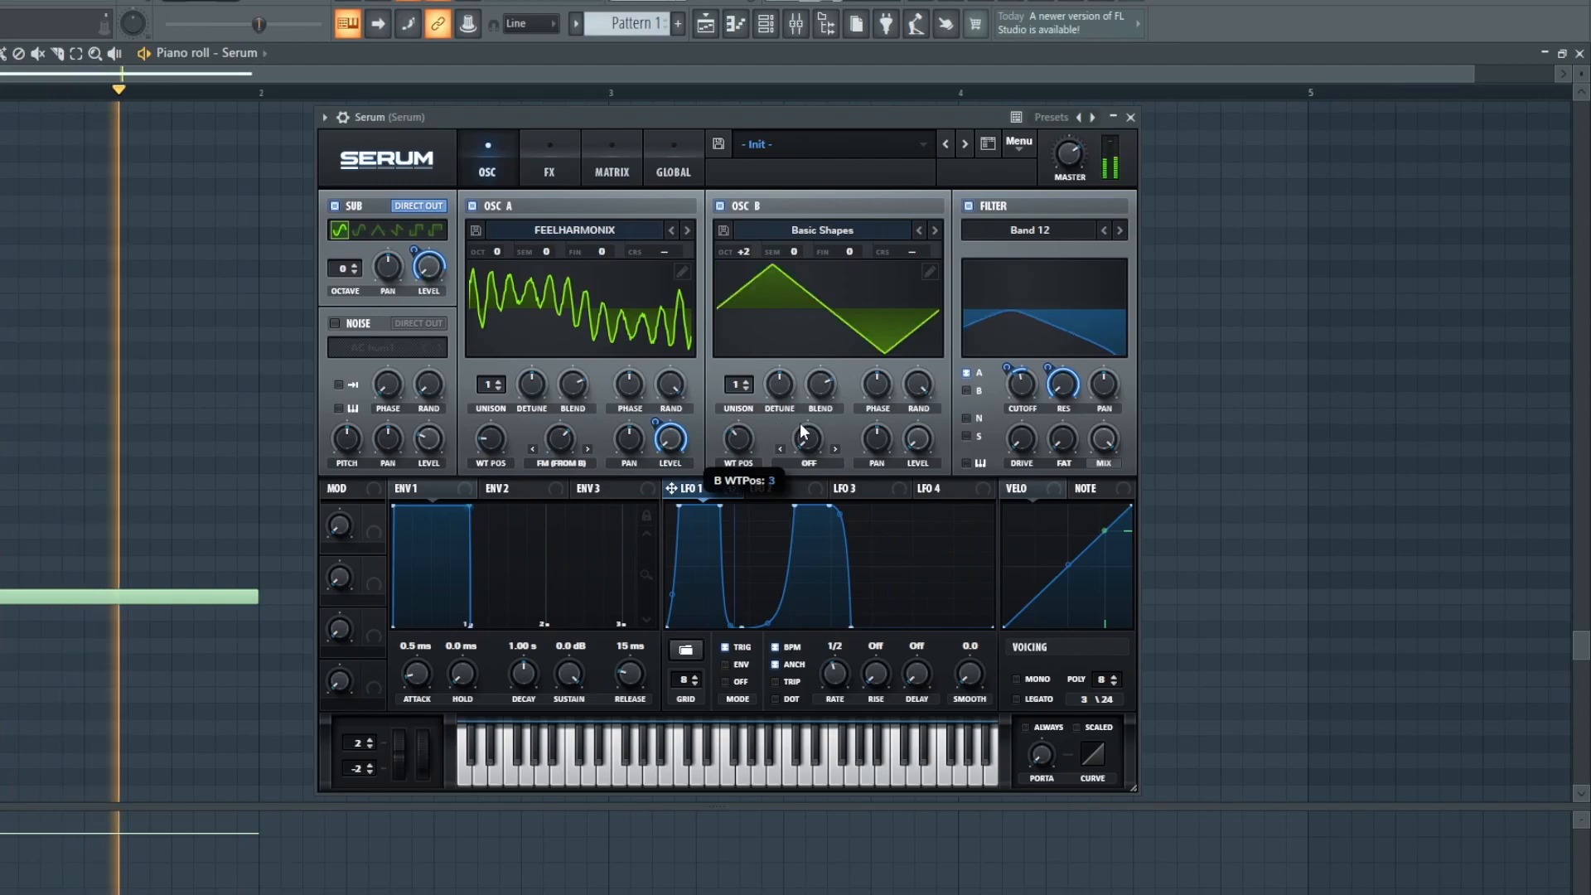
Switch oscillator B off and briefly bypass the Band 12 filter to compare the sound
click(738, 207)
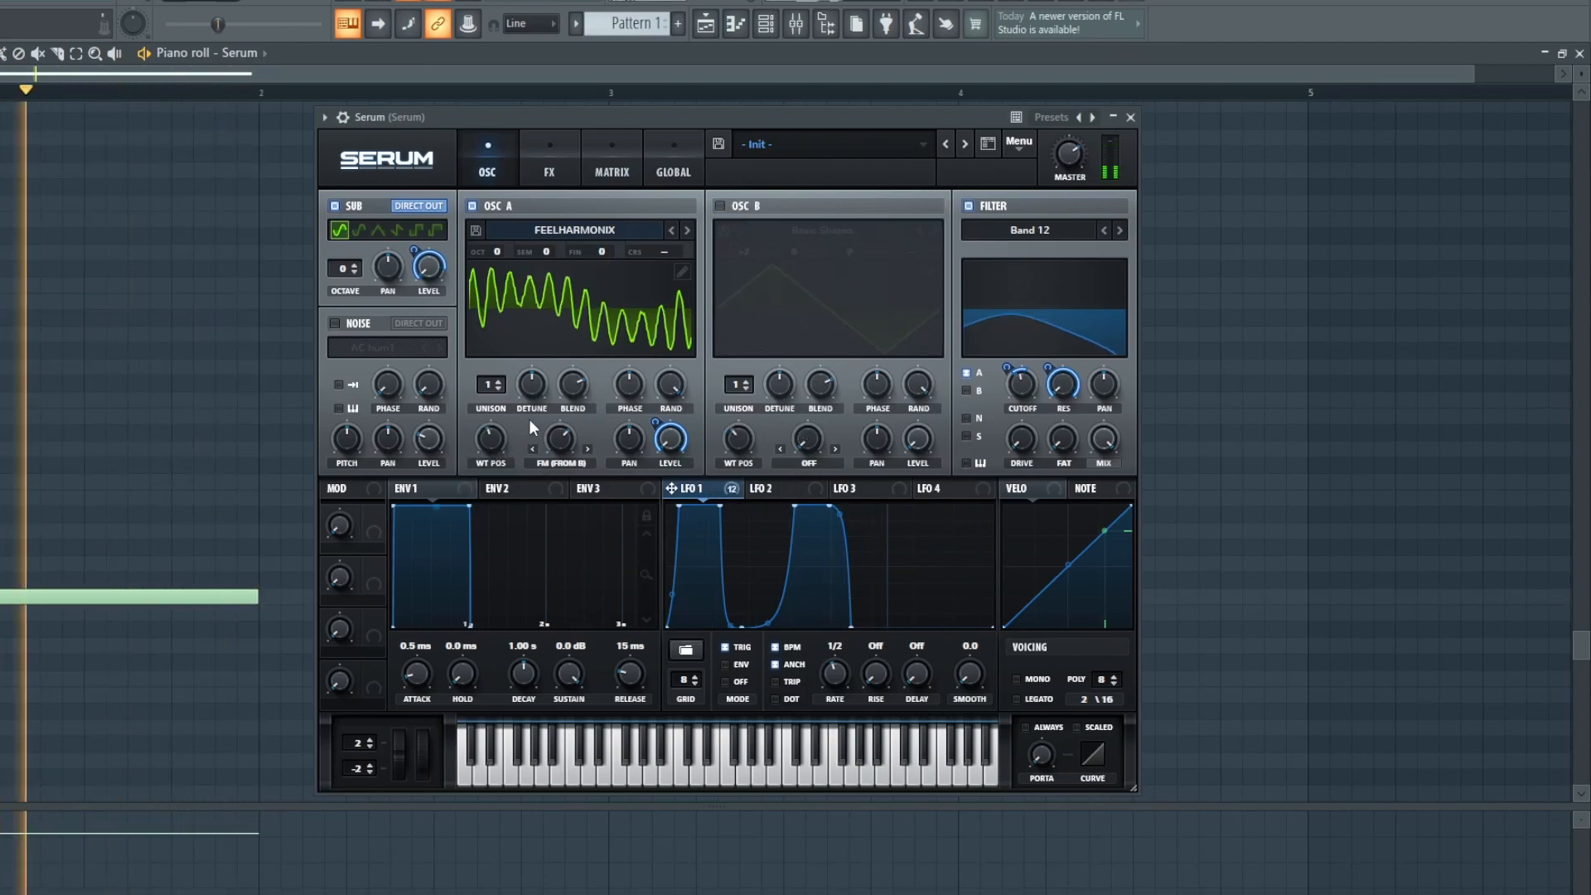
click(1009, 209)
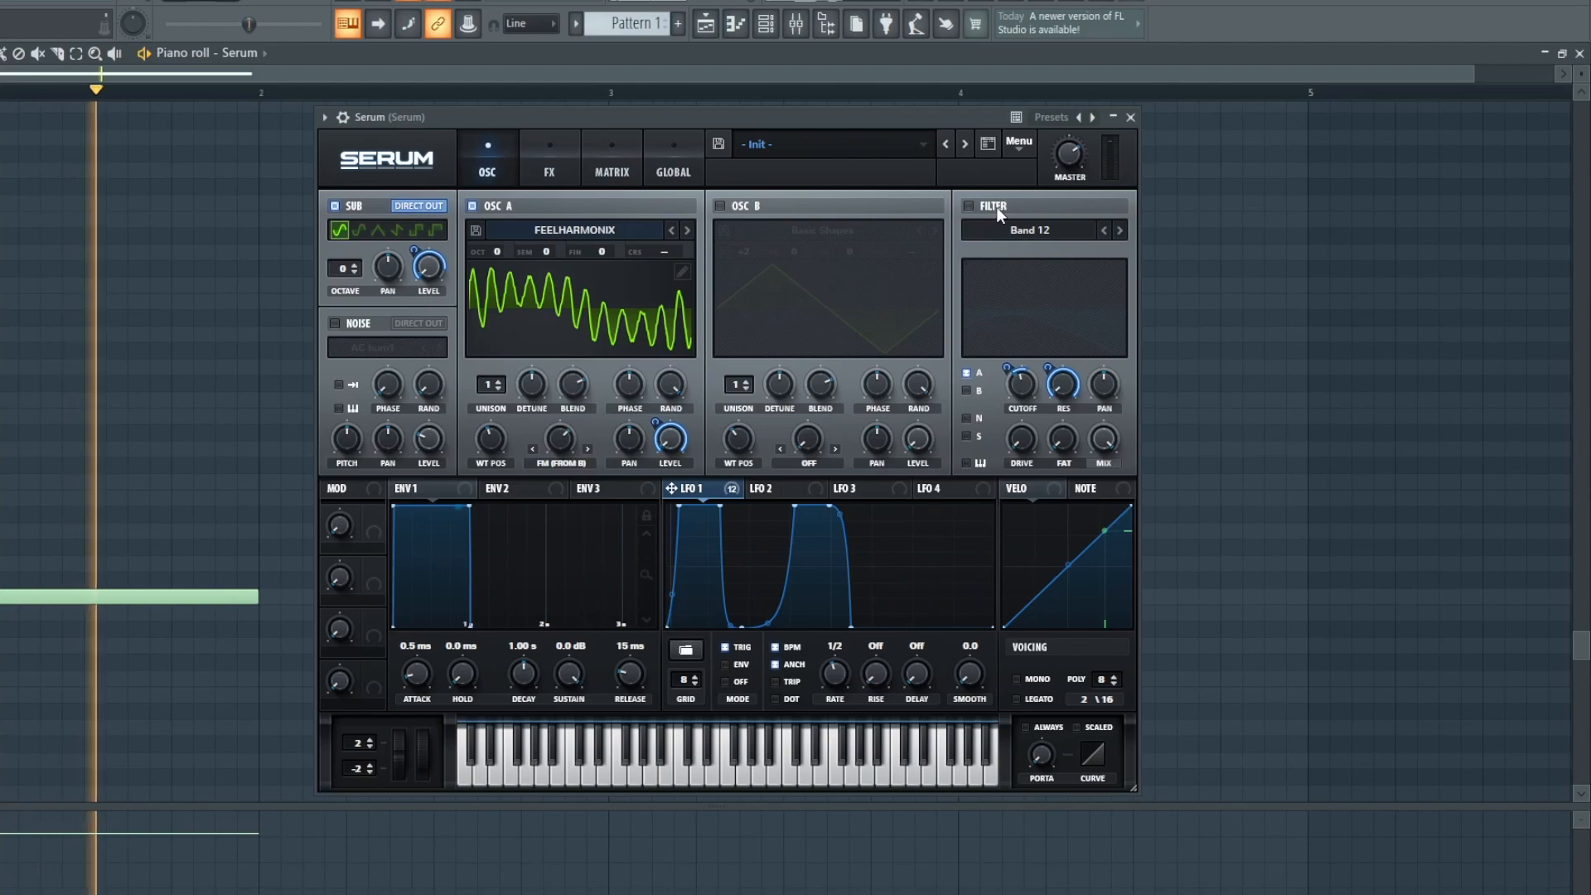
click(1008, 209)
Audition FIRE, LOW AF and LOFI GROWL on oscillator A, switch oscillator B back on, and select the NASTY PULSE wavetable
click(685, 230)
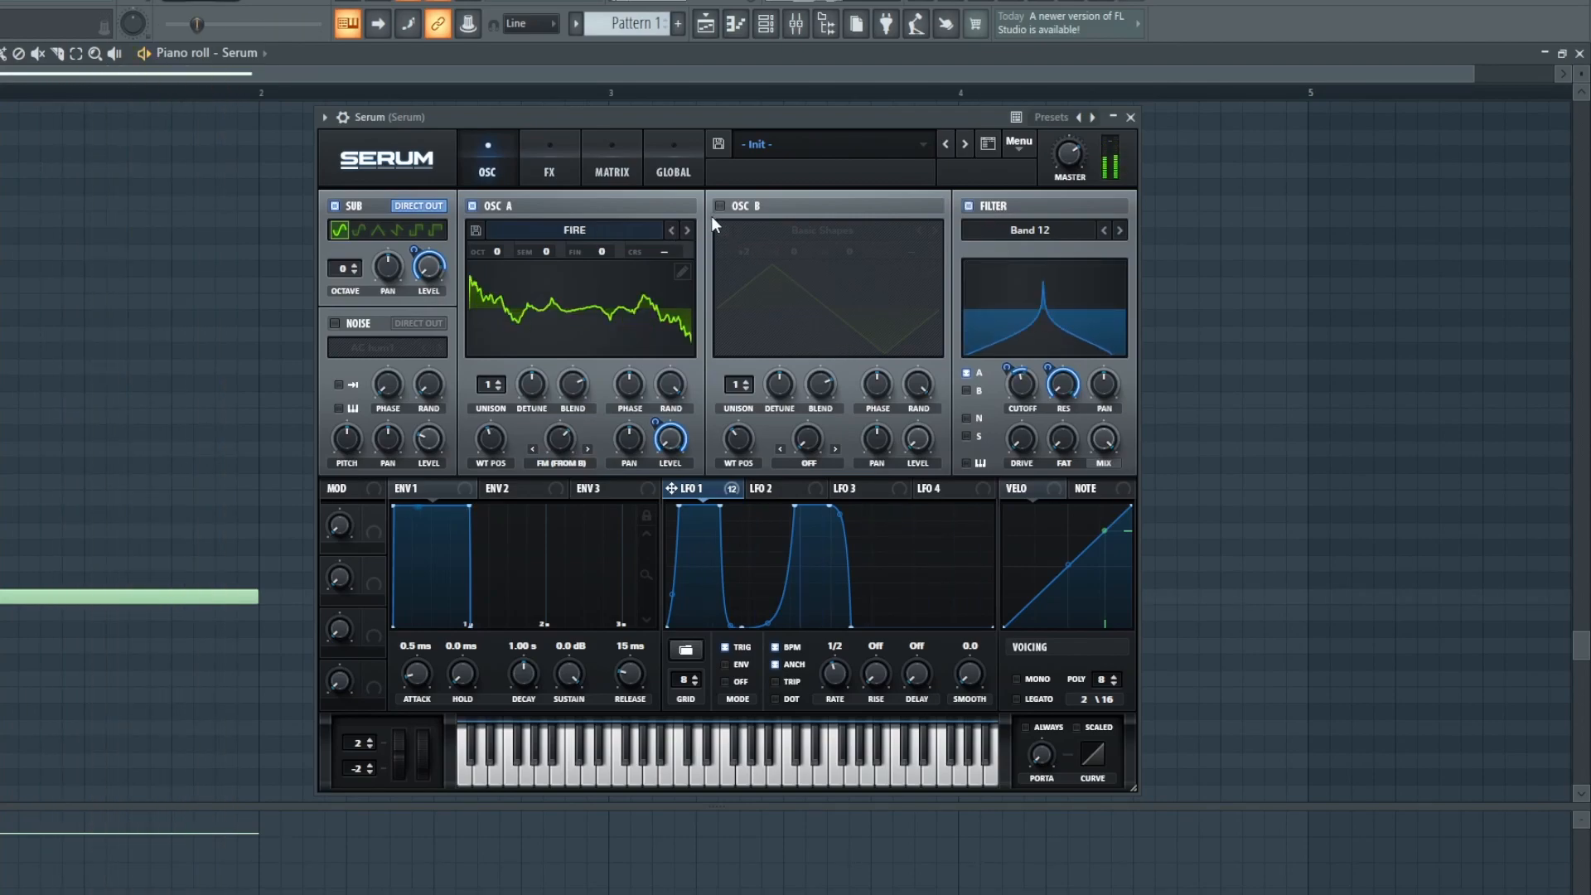
click(684, 231)
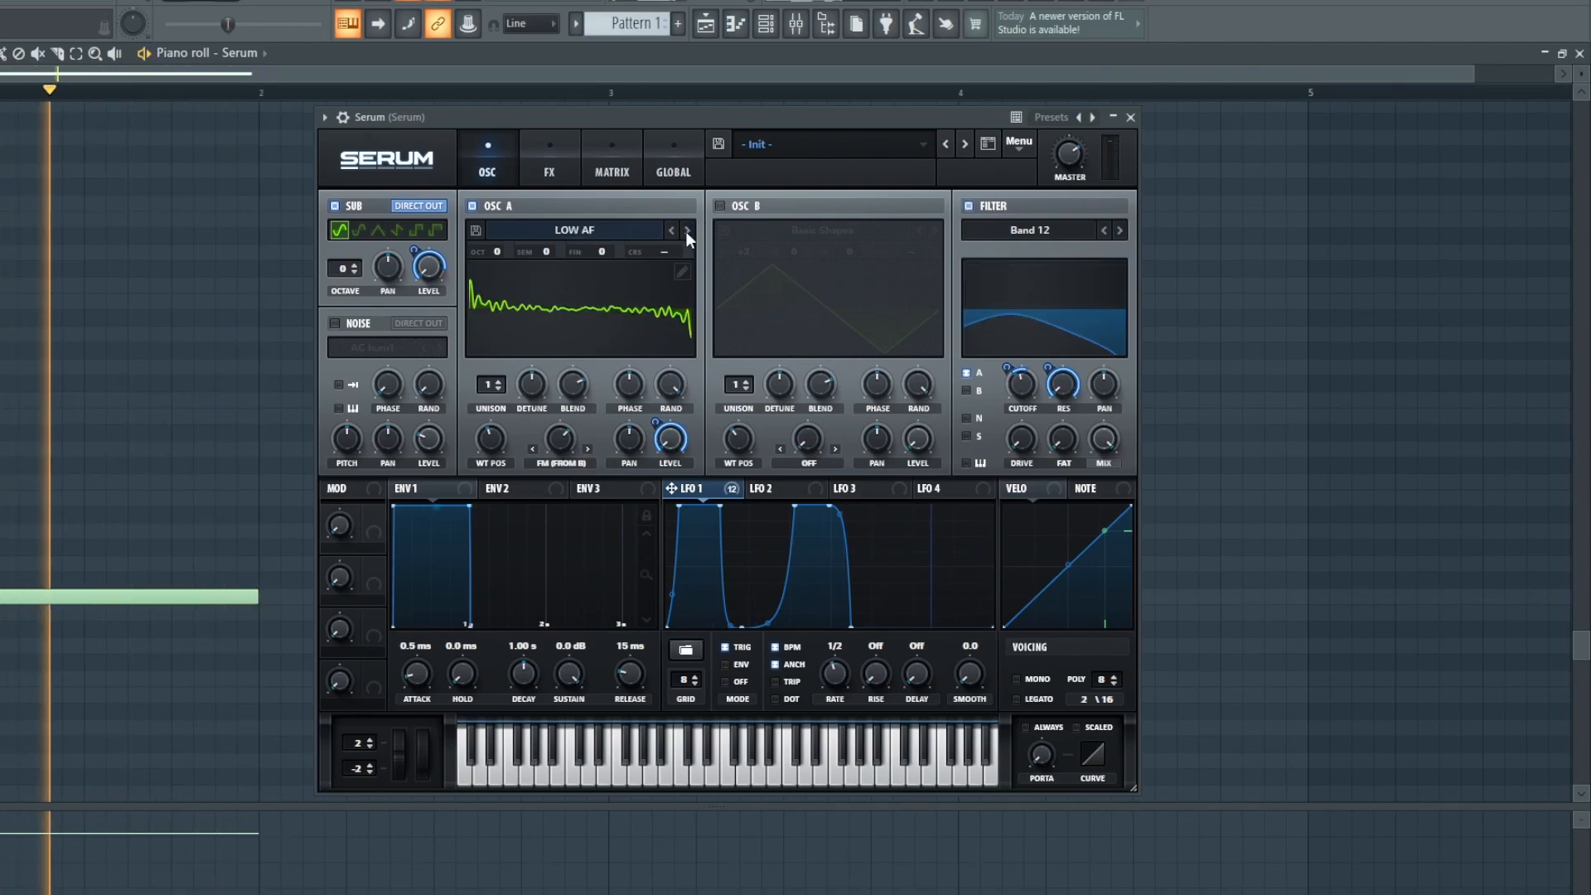
click(719, 205)
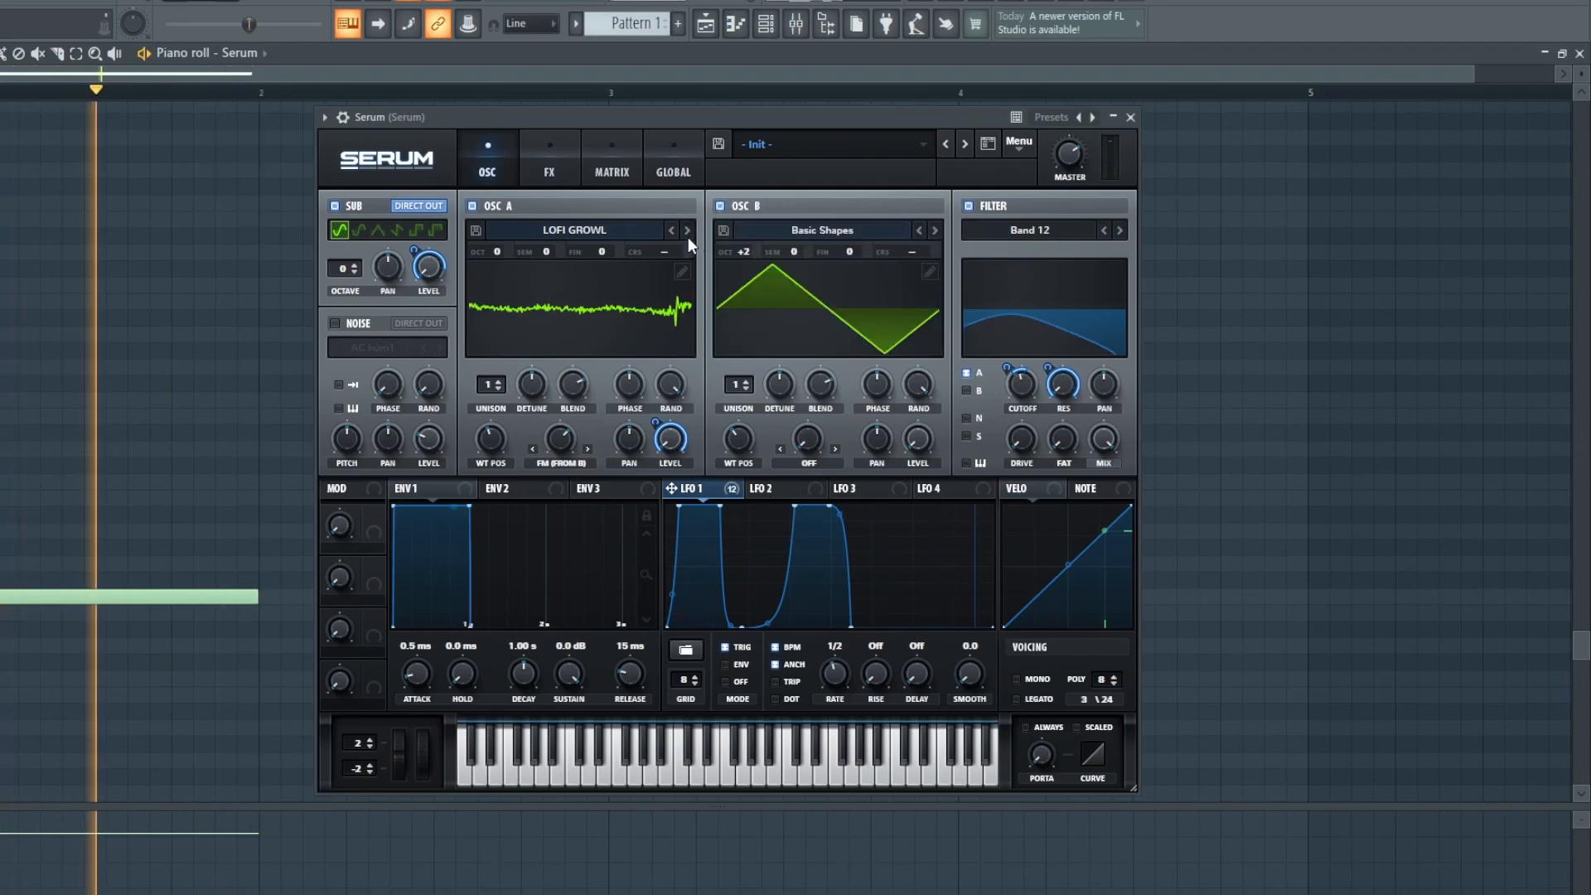
click(687, 232)
click(687, 232)
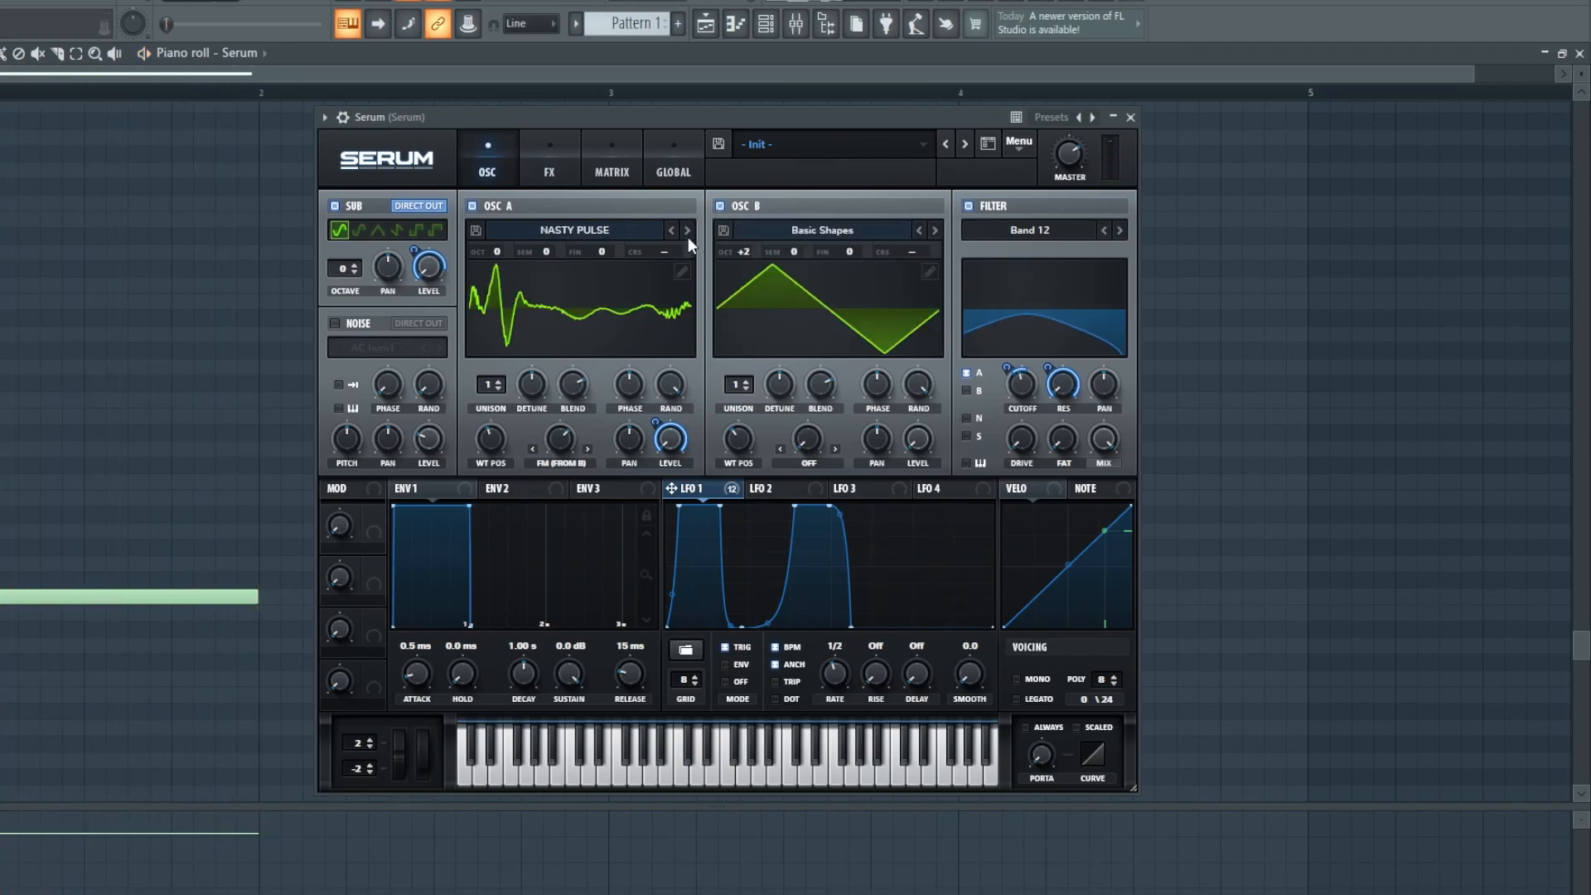